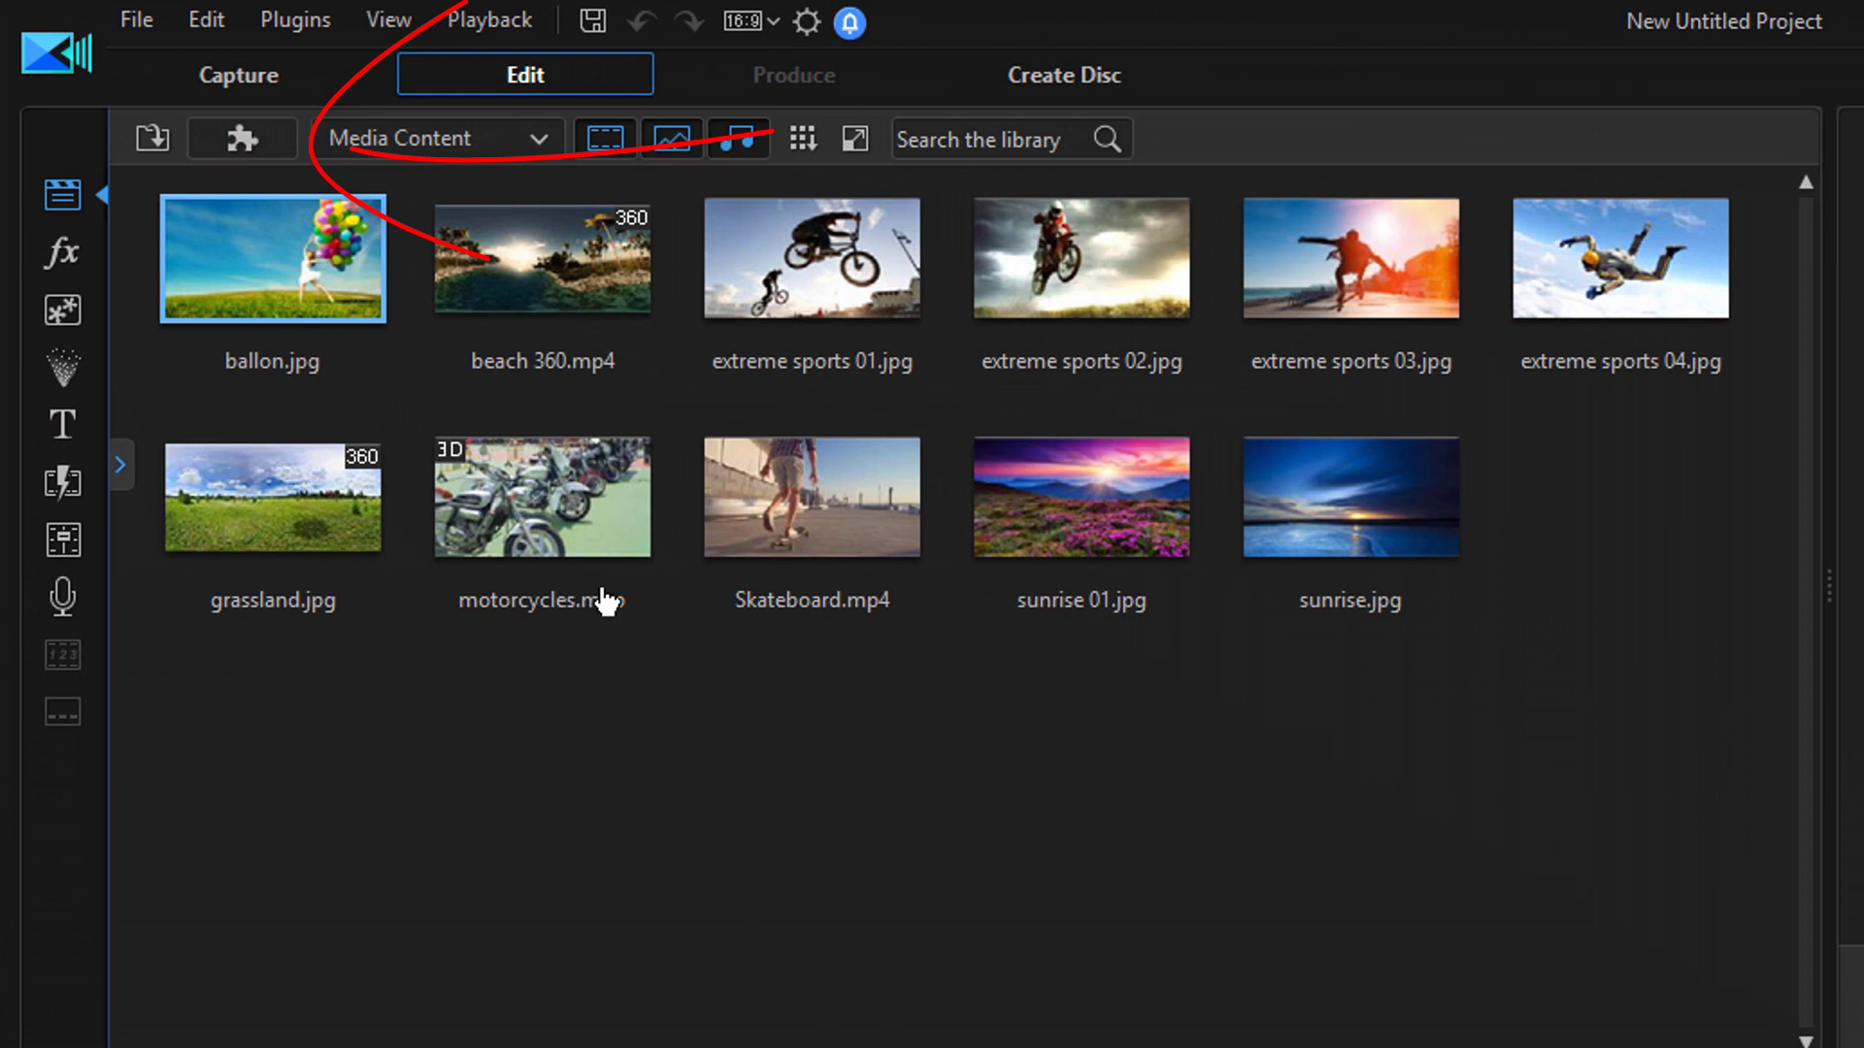
Launch Theme Designer from Plugins and select the PD SANTA CLAUSE 2018 theme
click(245, 139)
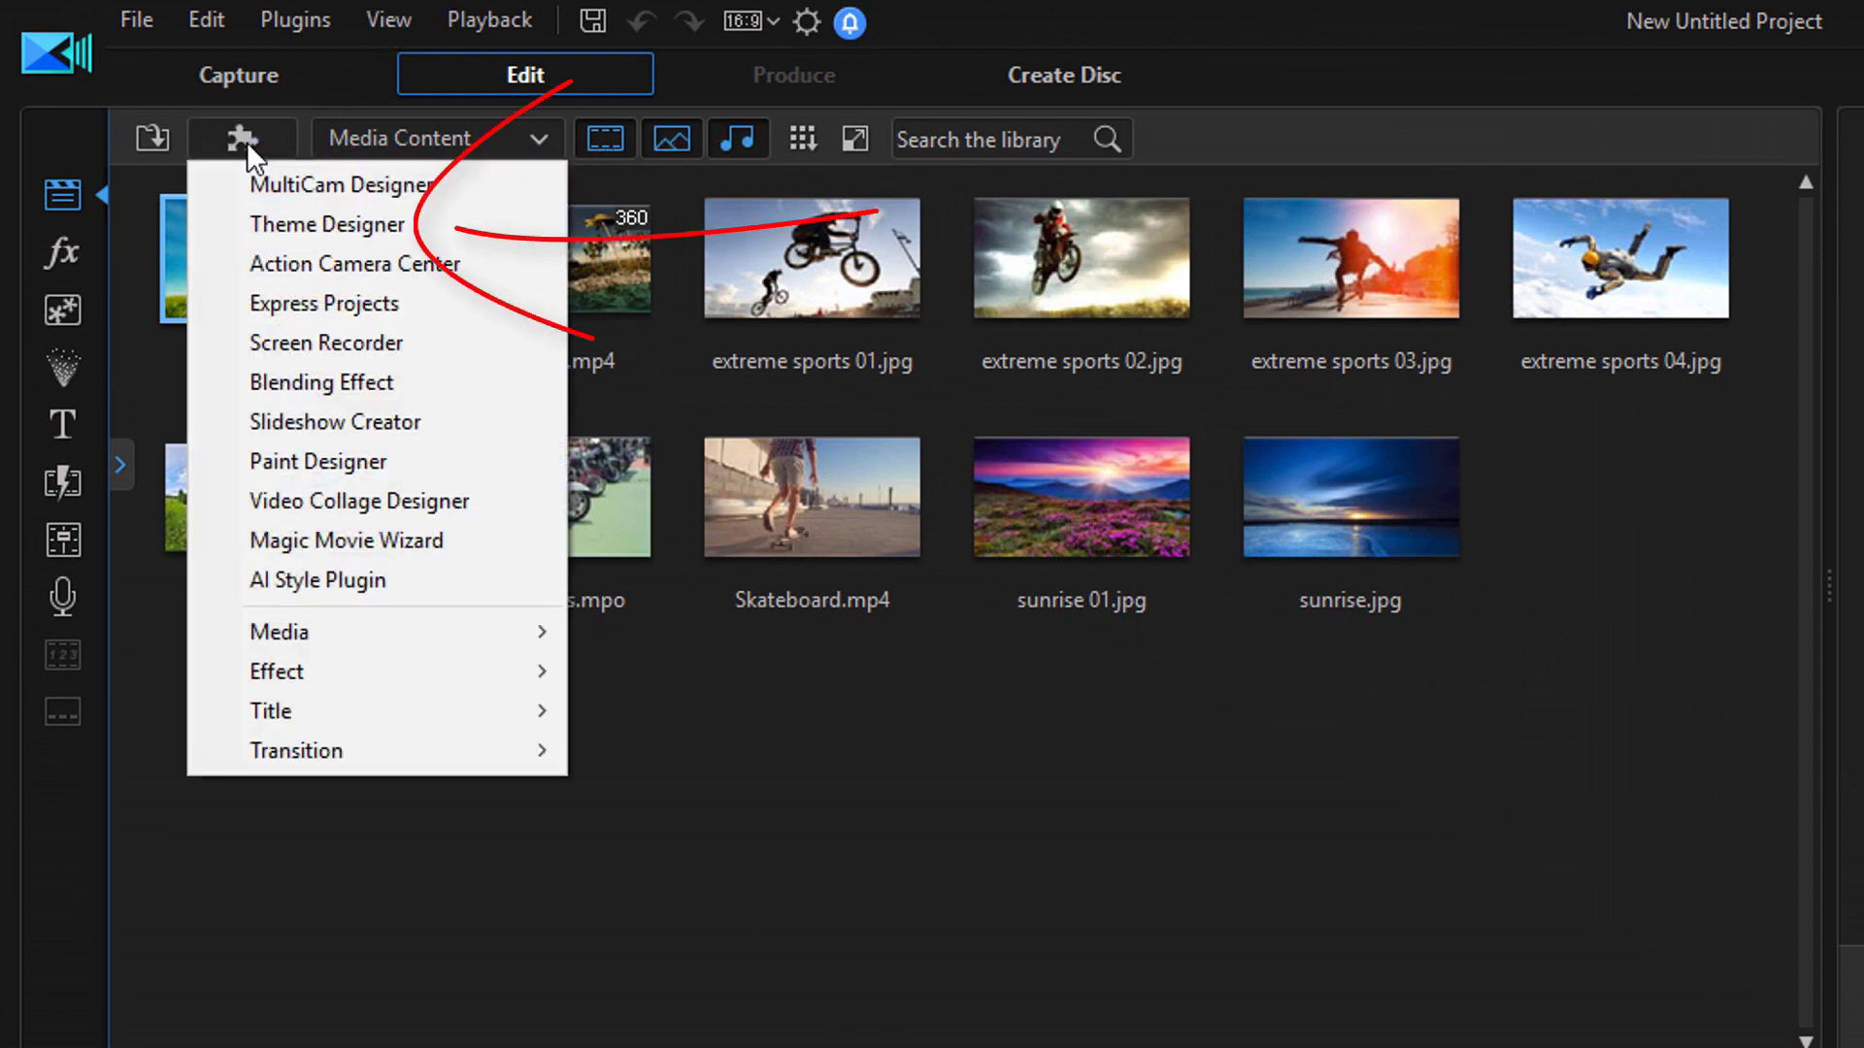
click(258, 235)
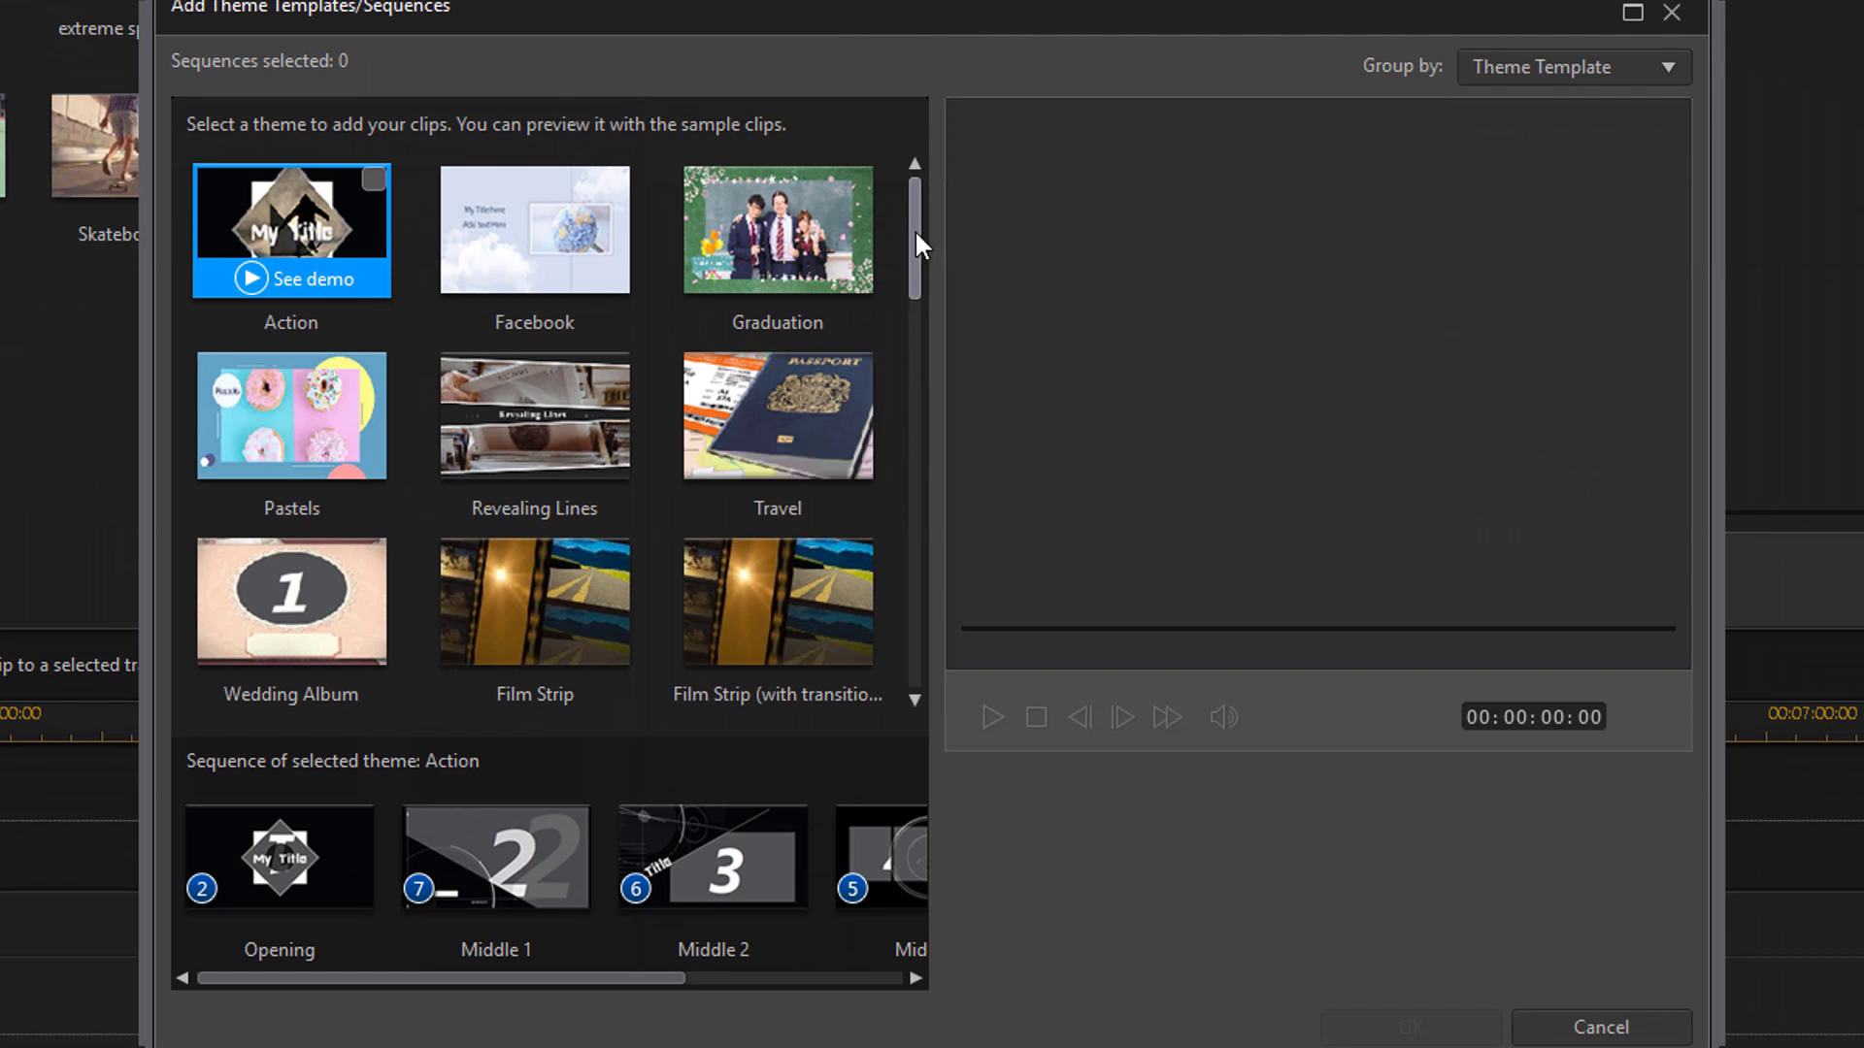
drag(915, 233, 998, 571)
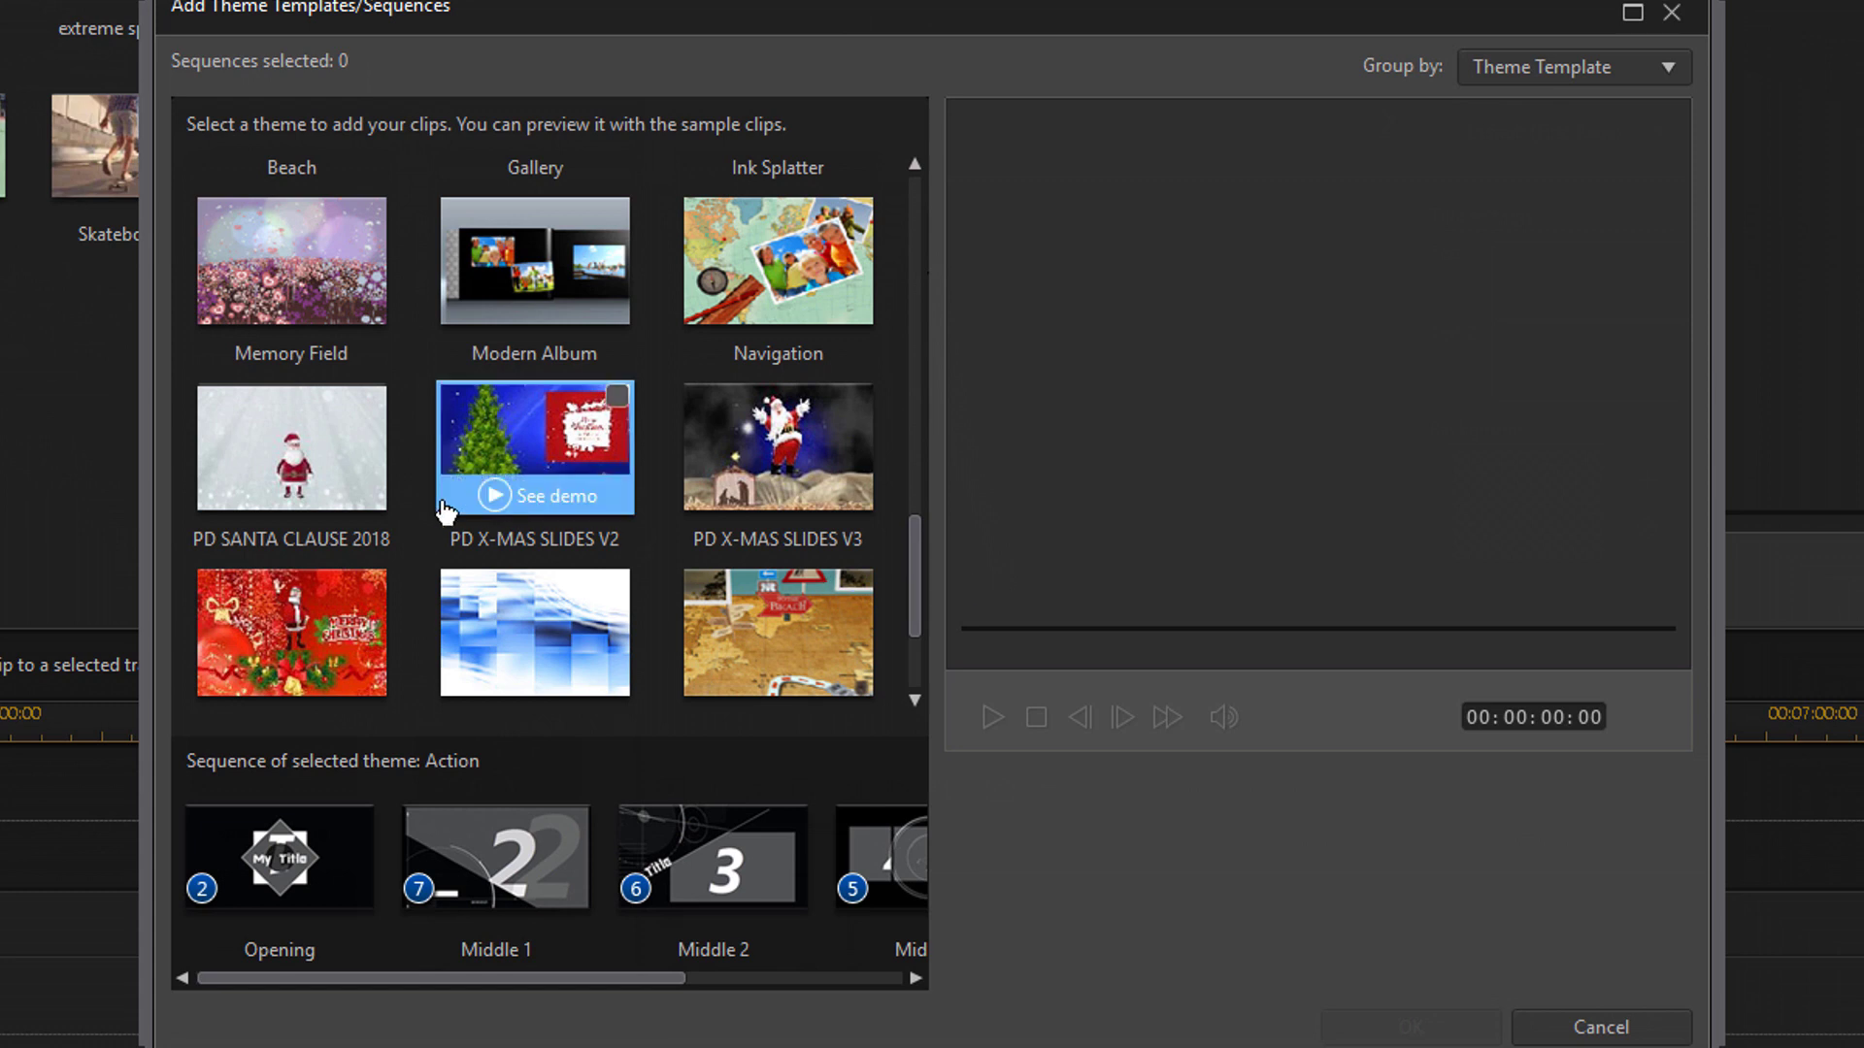
mouse_move(352, 473)
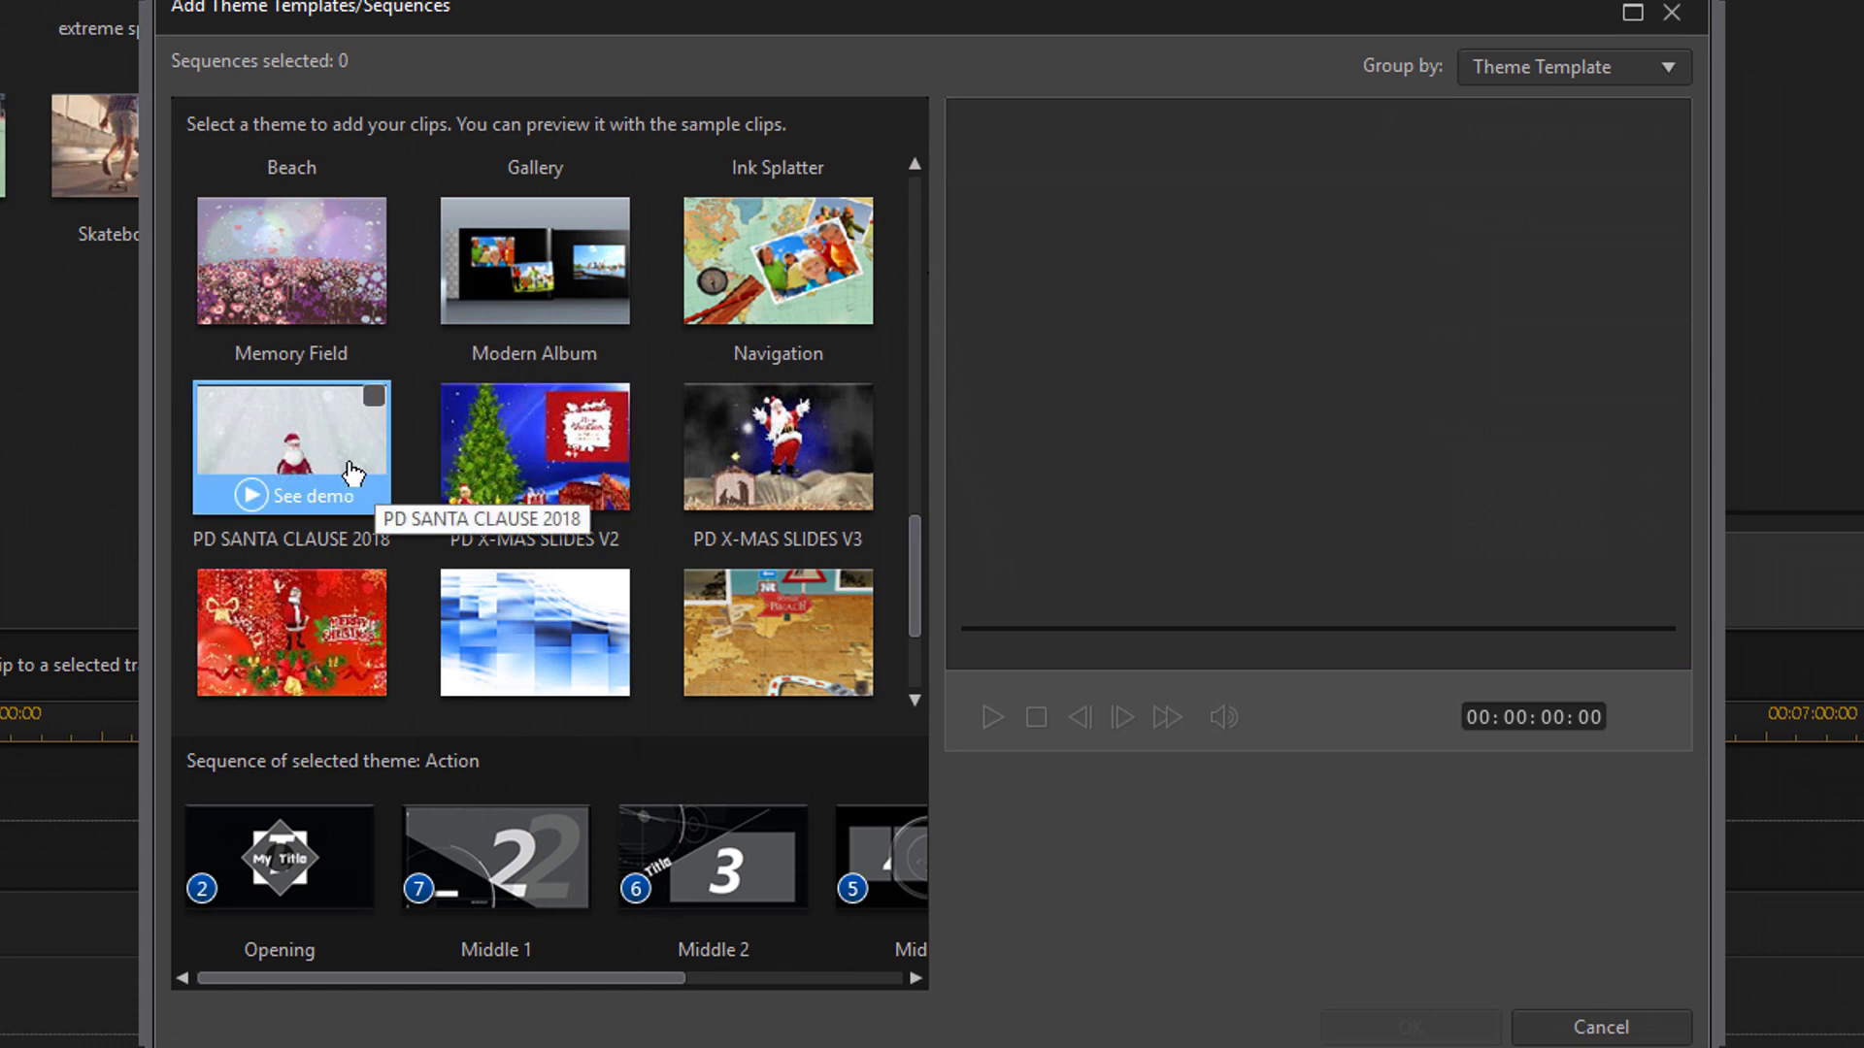
click(373, 398)
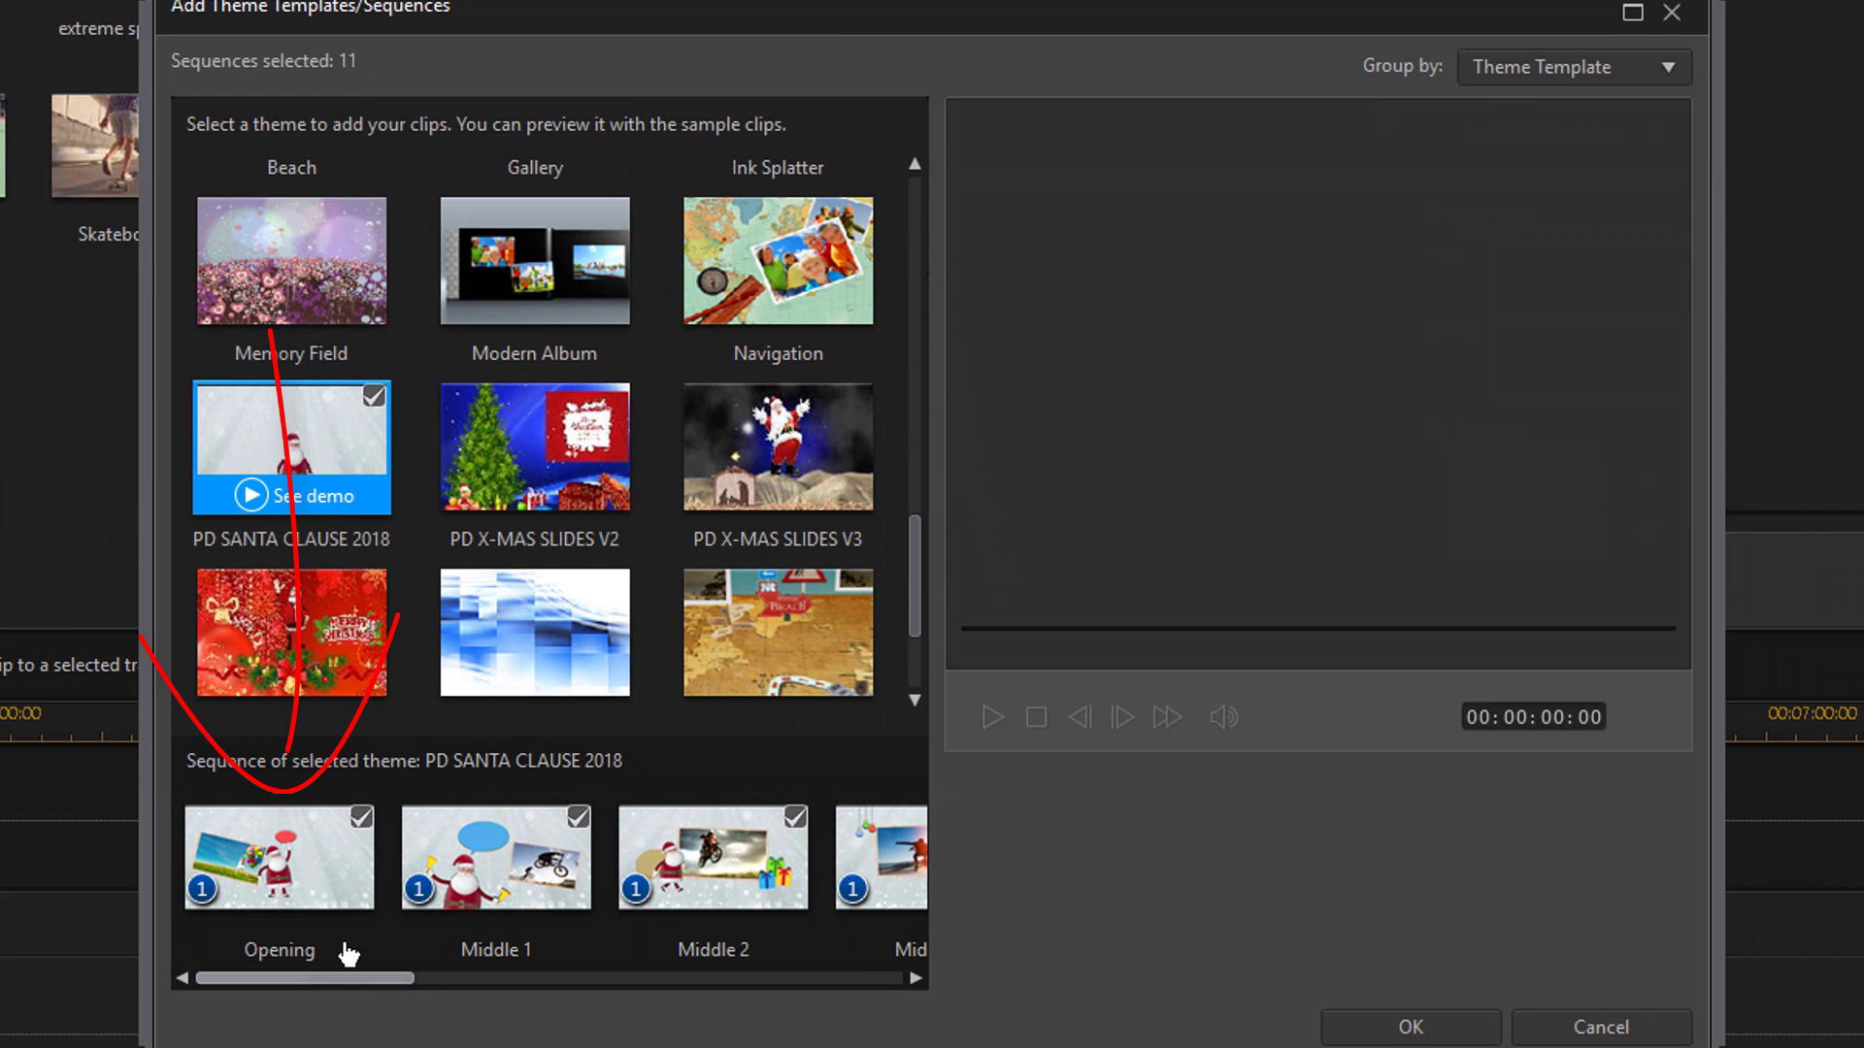
Preview the Opening sequence, keep Middle 1 included, and confirm all 11 Santa sequences
click(324, 876)
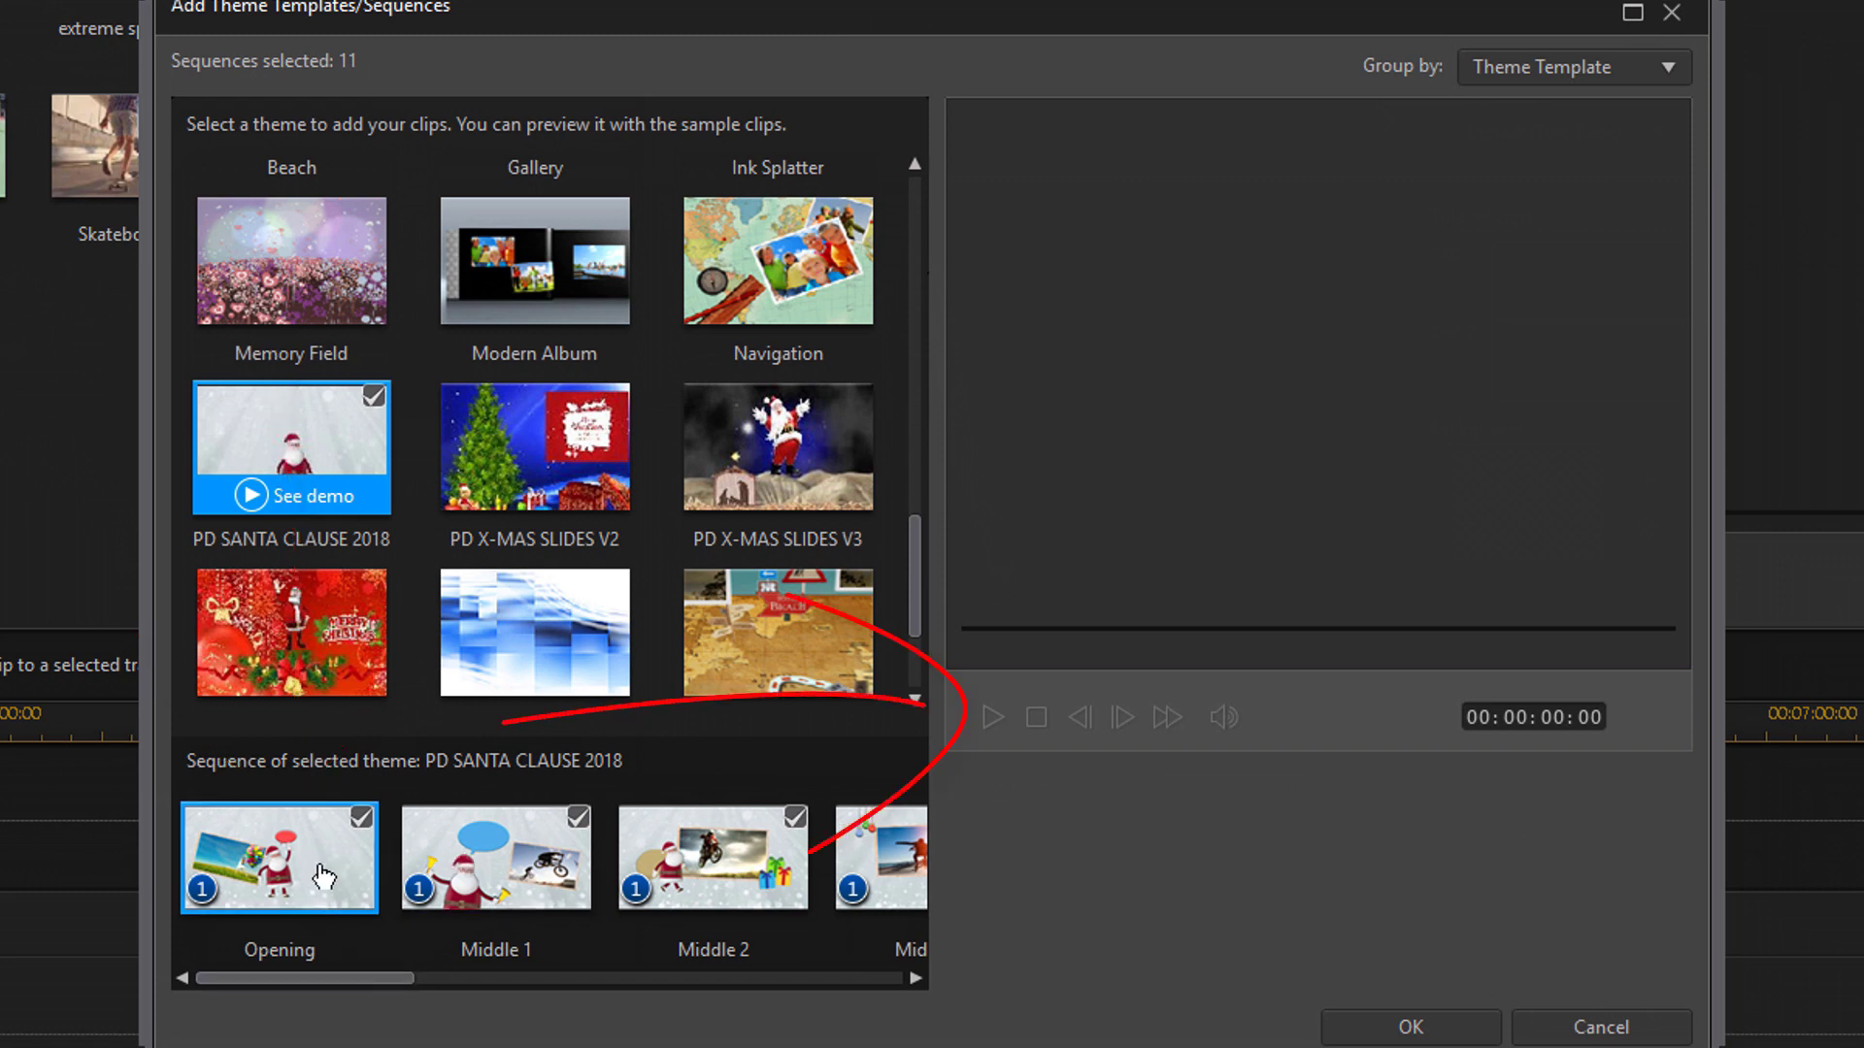
click(990, 718)
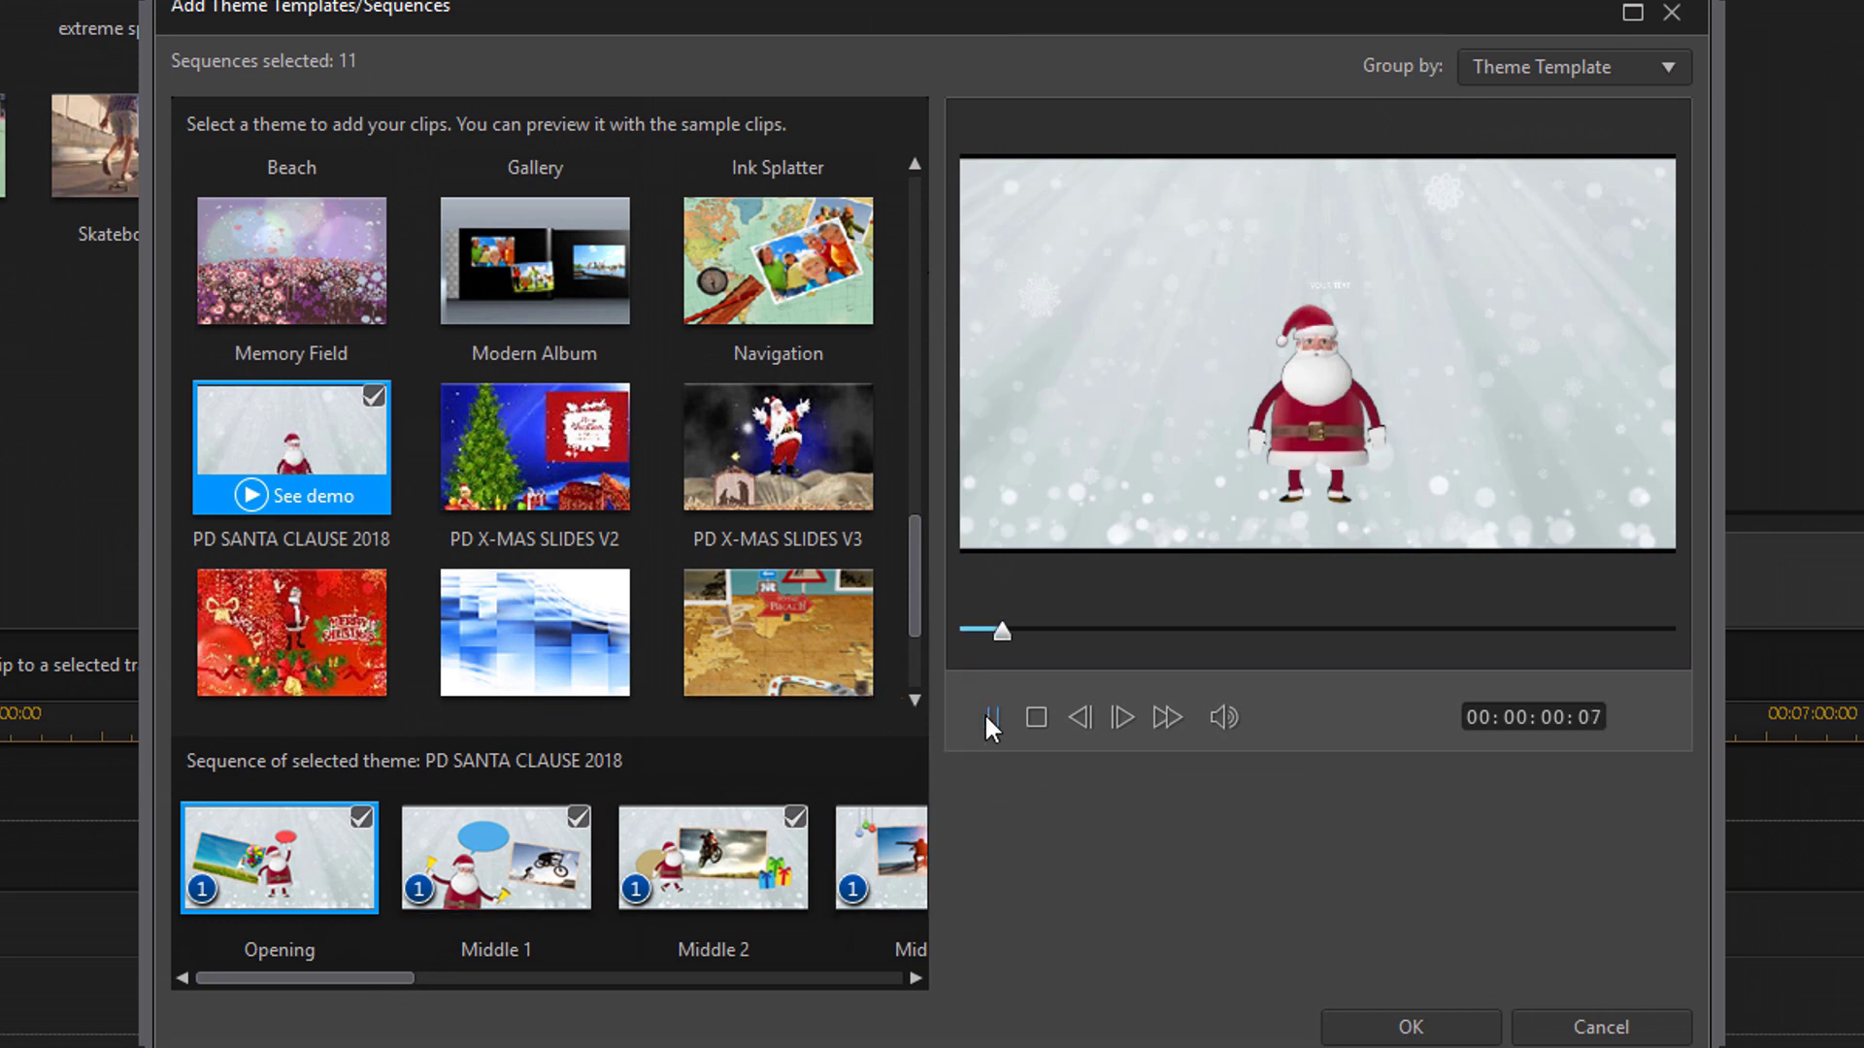
click(1037, 717)
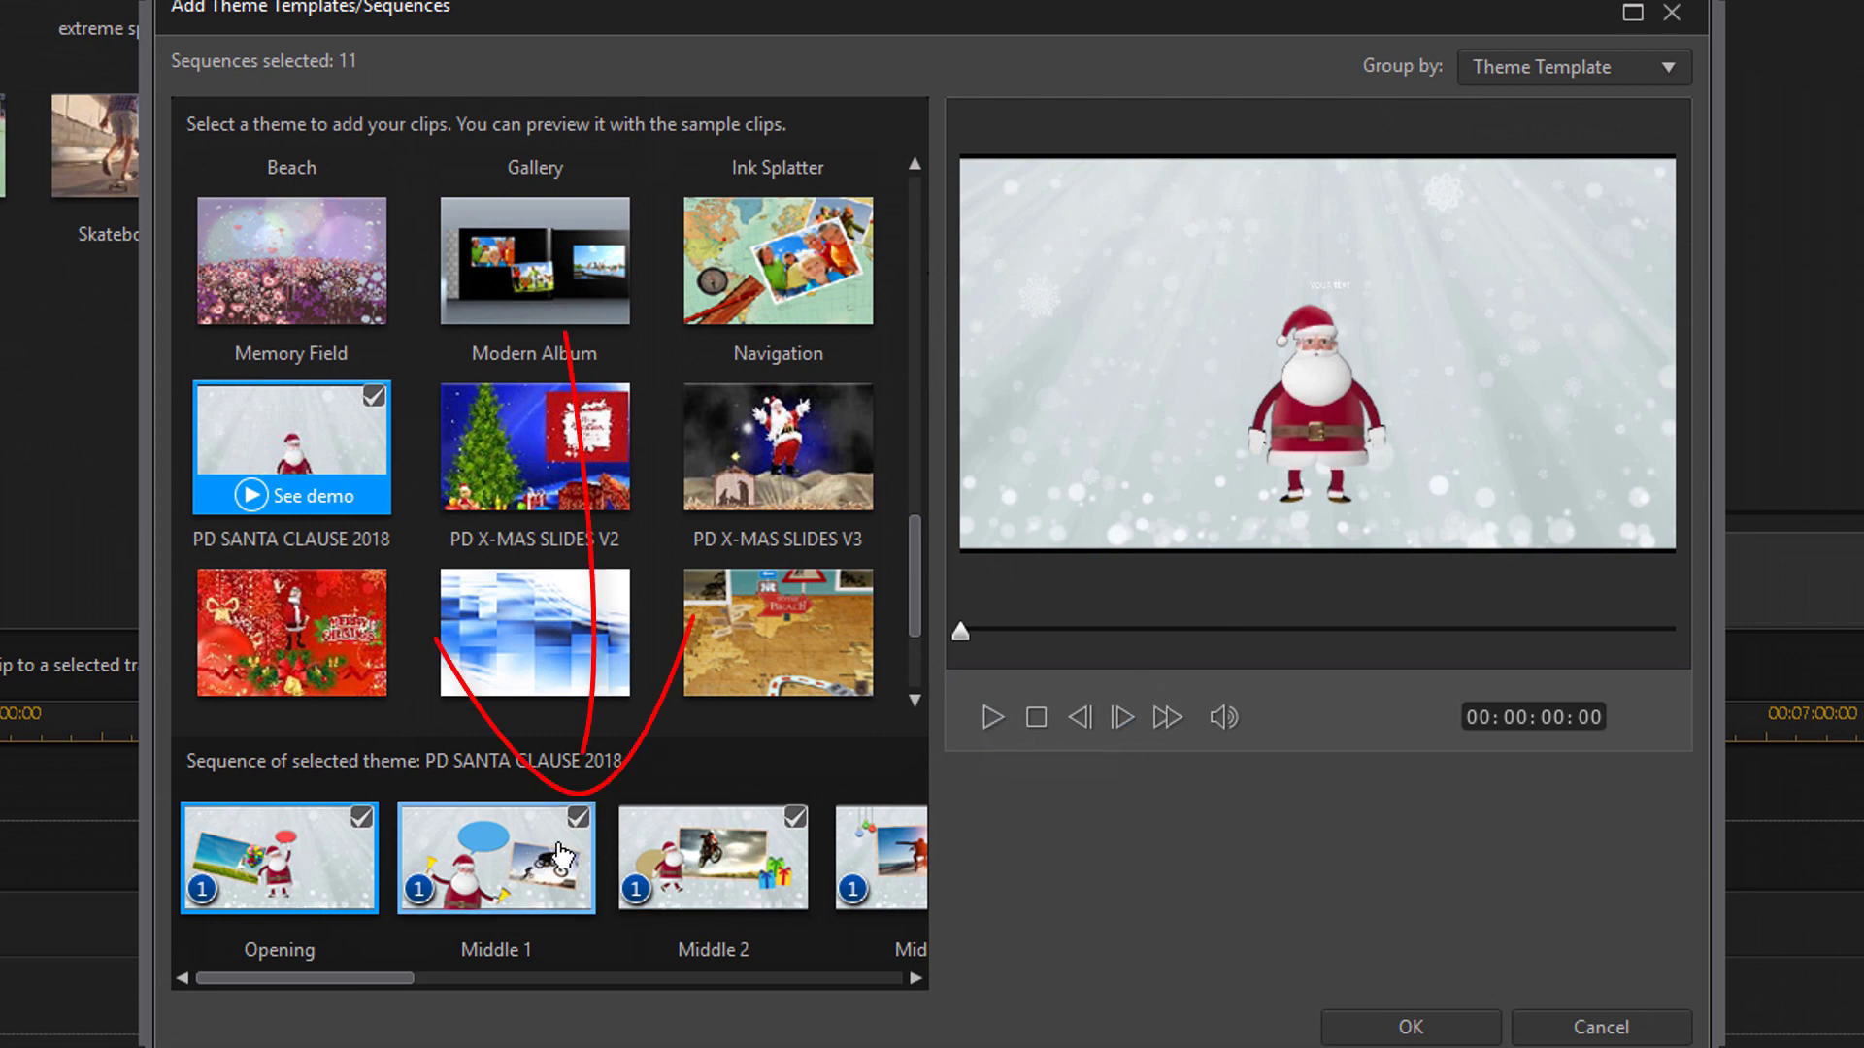
click(578, 818)
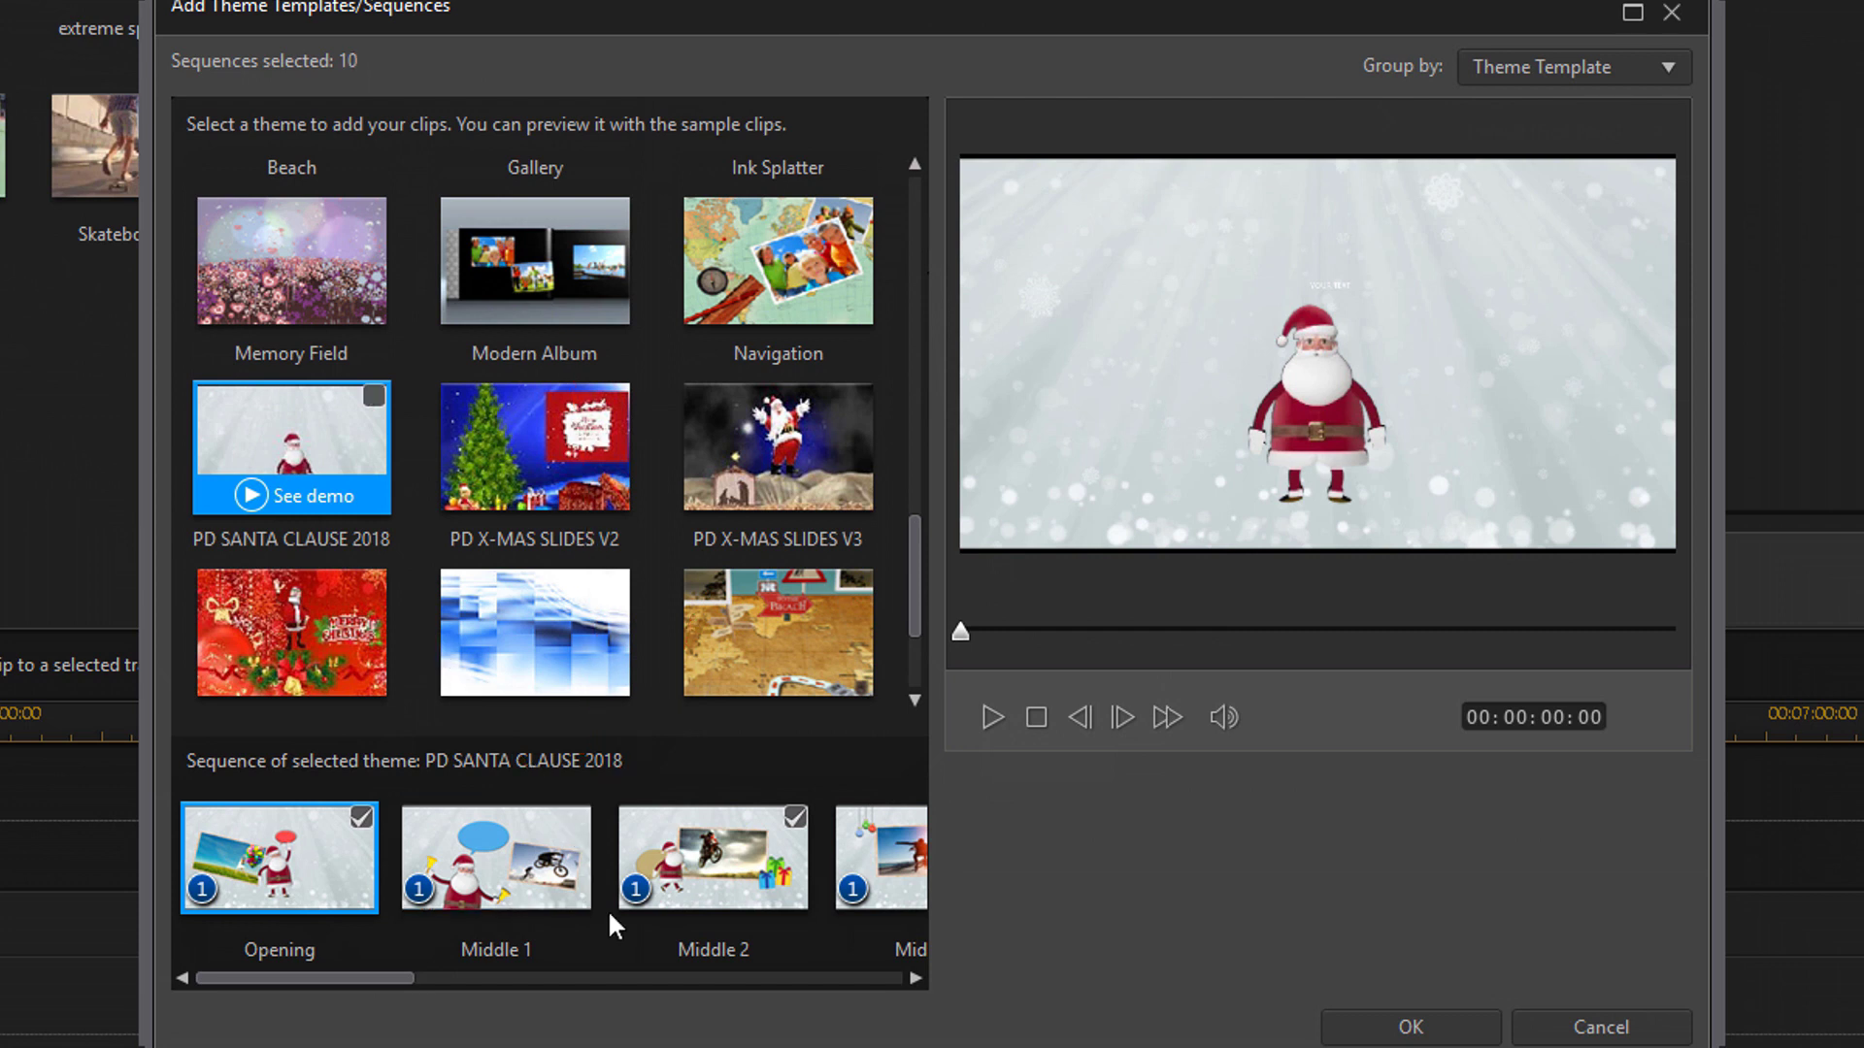
click(577, 820)
click(1381, 1033)
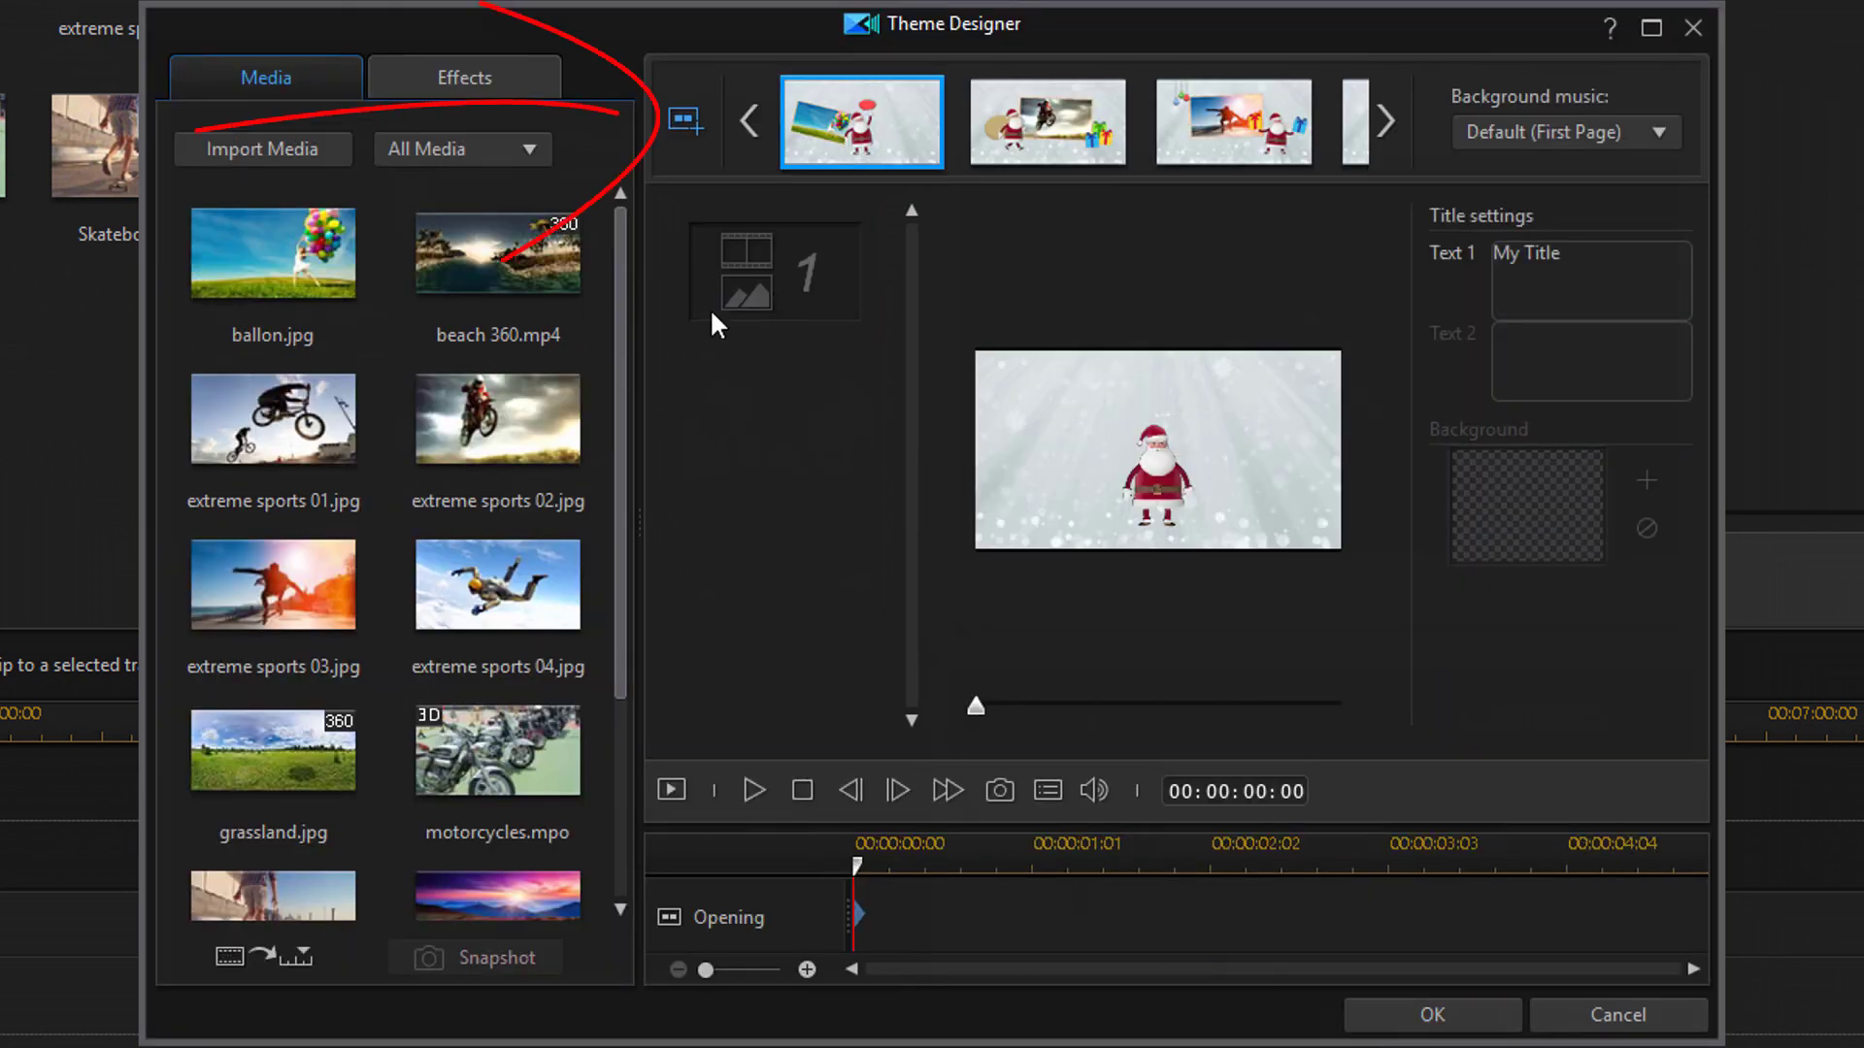
click(676, 128)
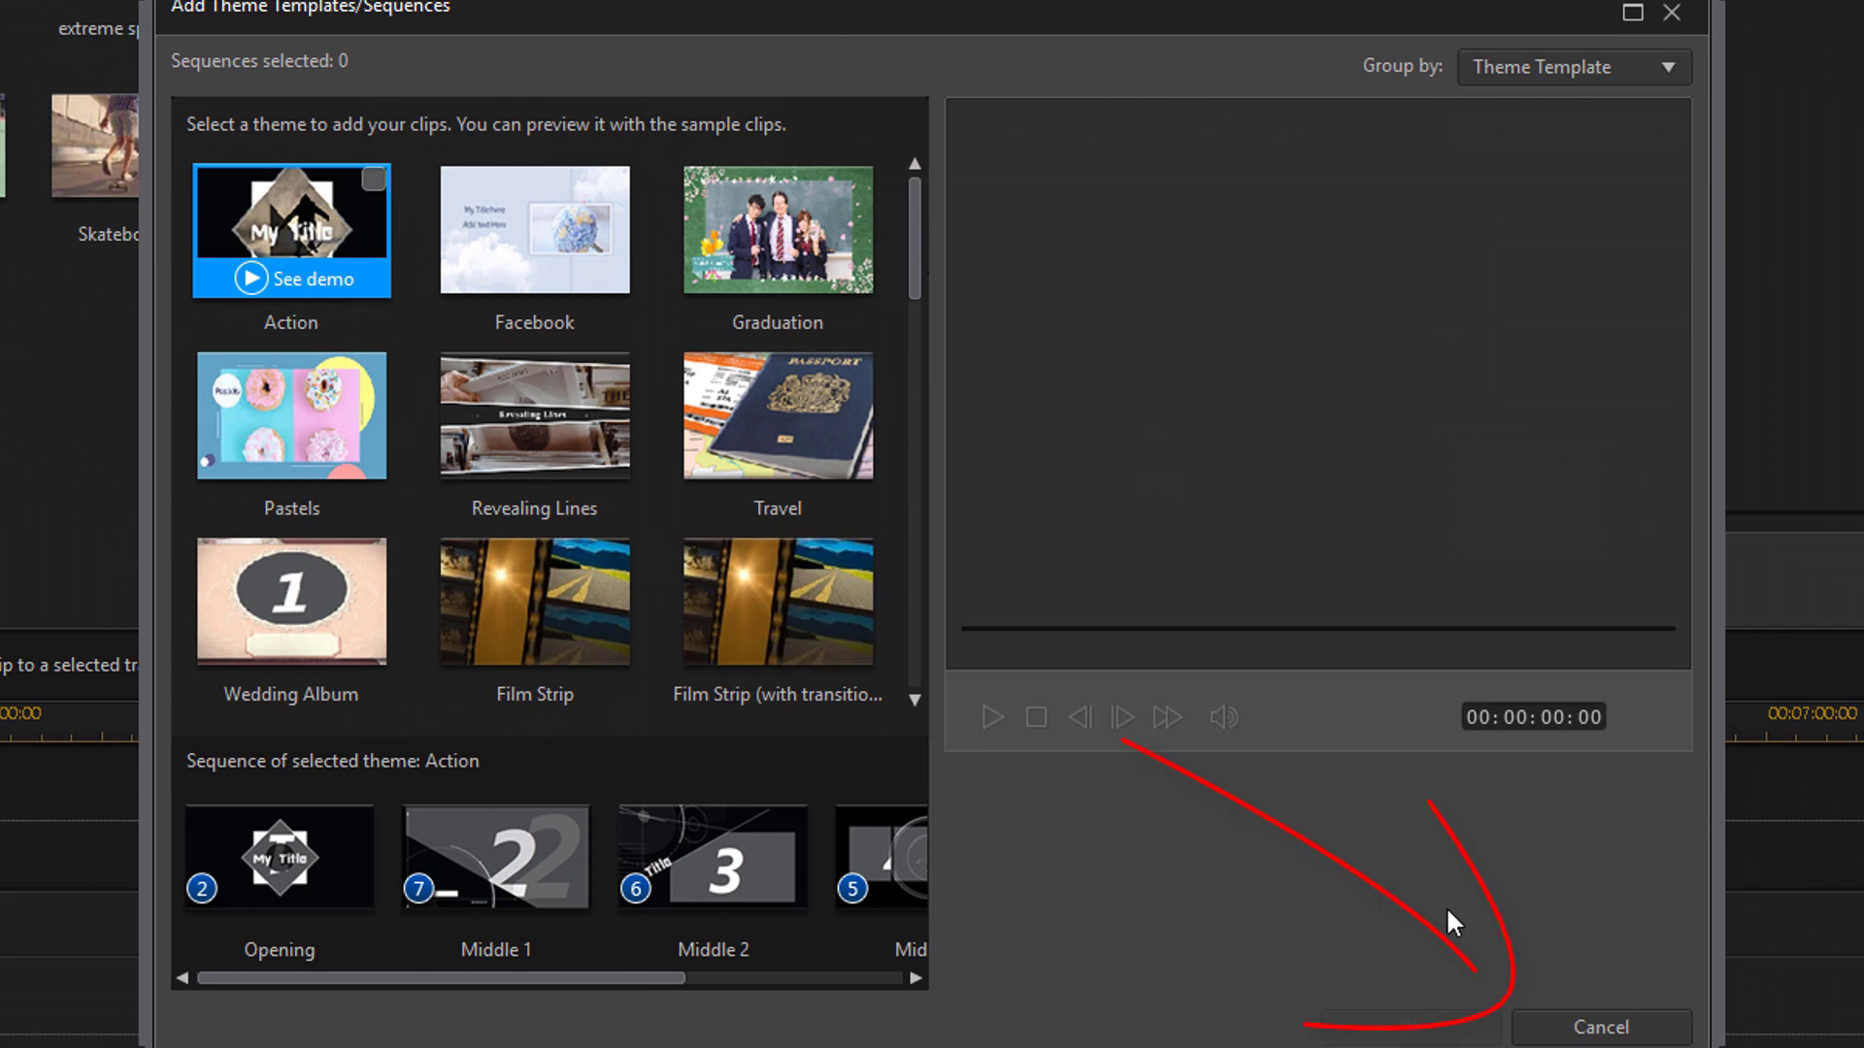
click(1578, 1027)
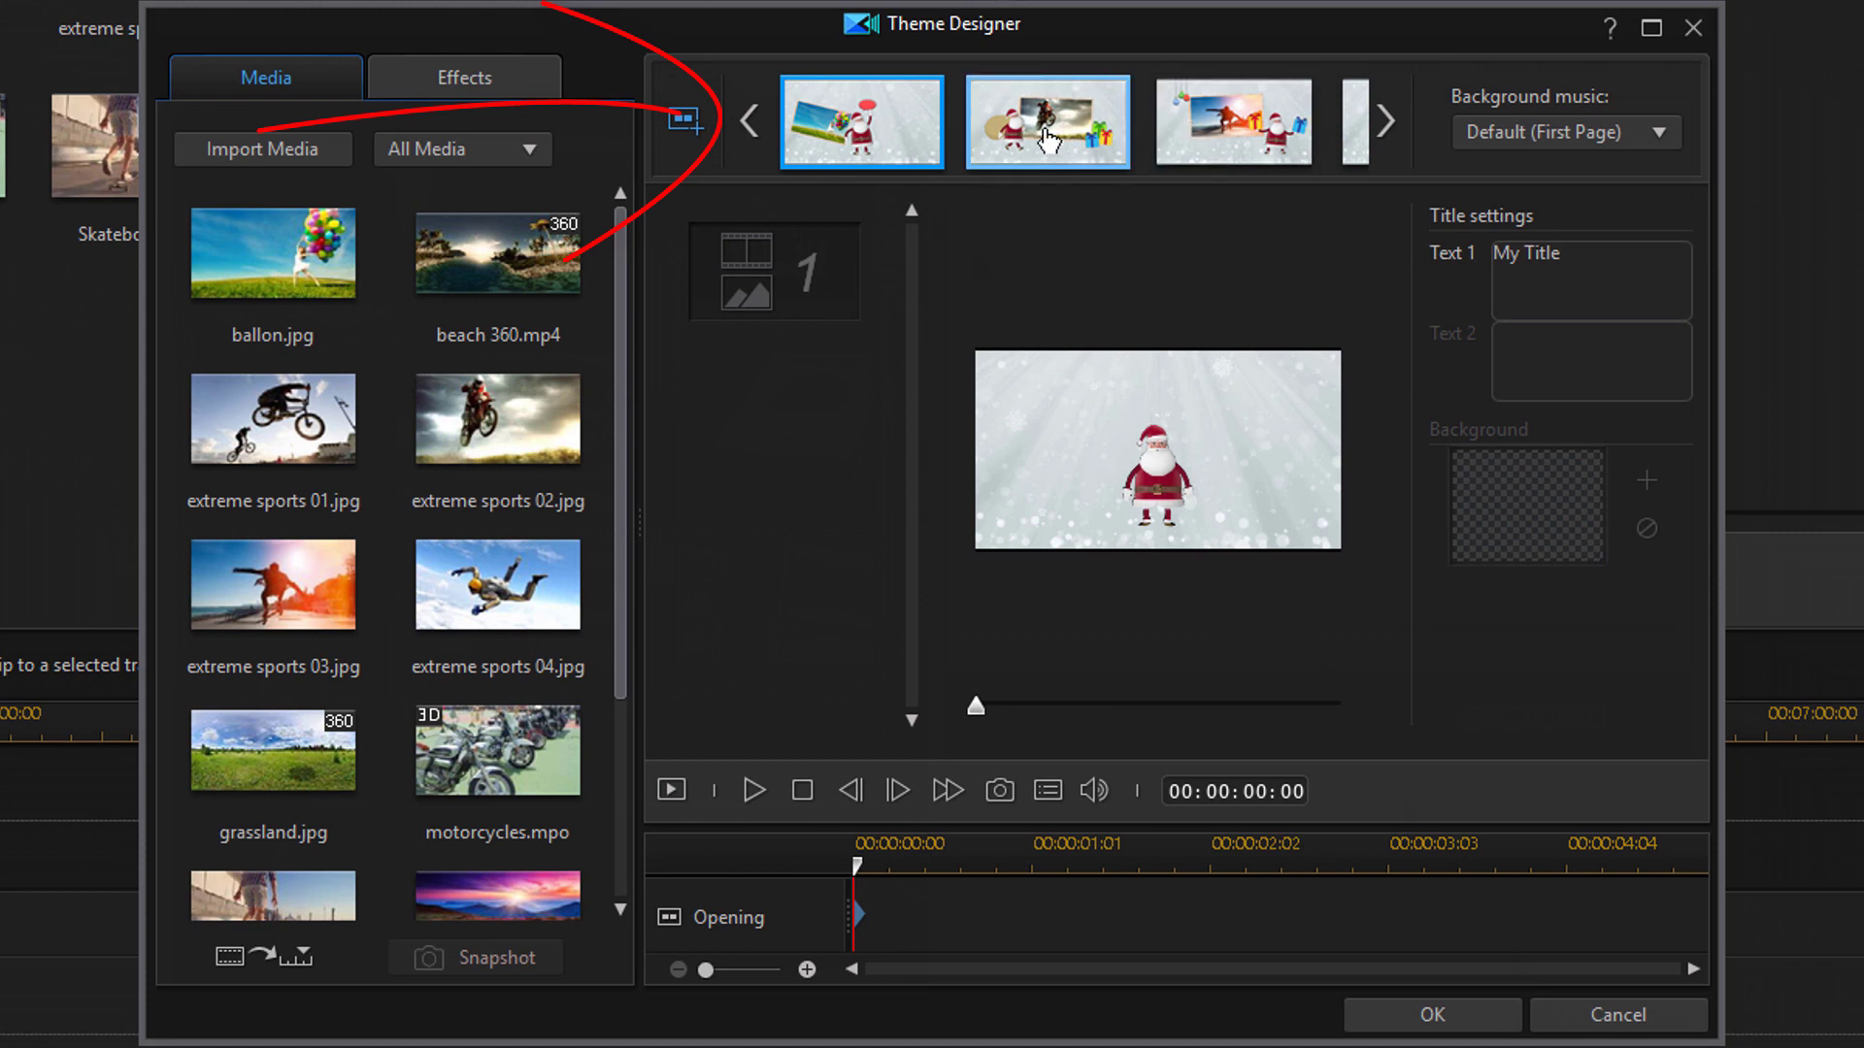
Browse the Middle 2 and Middle 4 sequences, return to Opening, and open Background music Preferences
click(1049, 141)
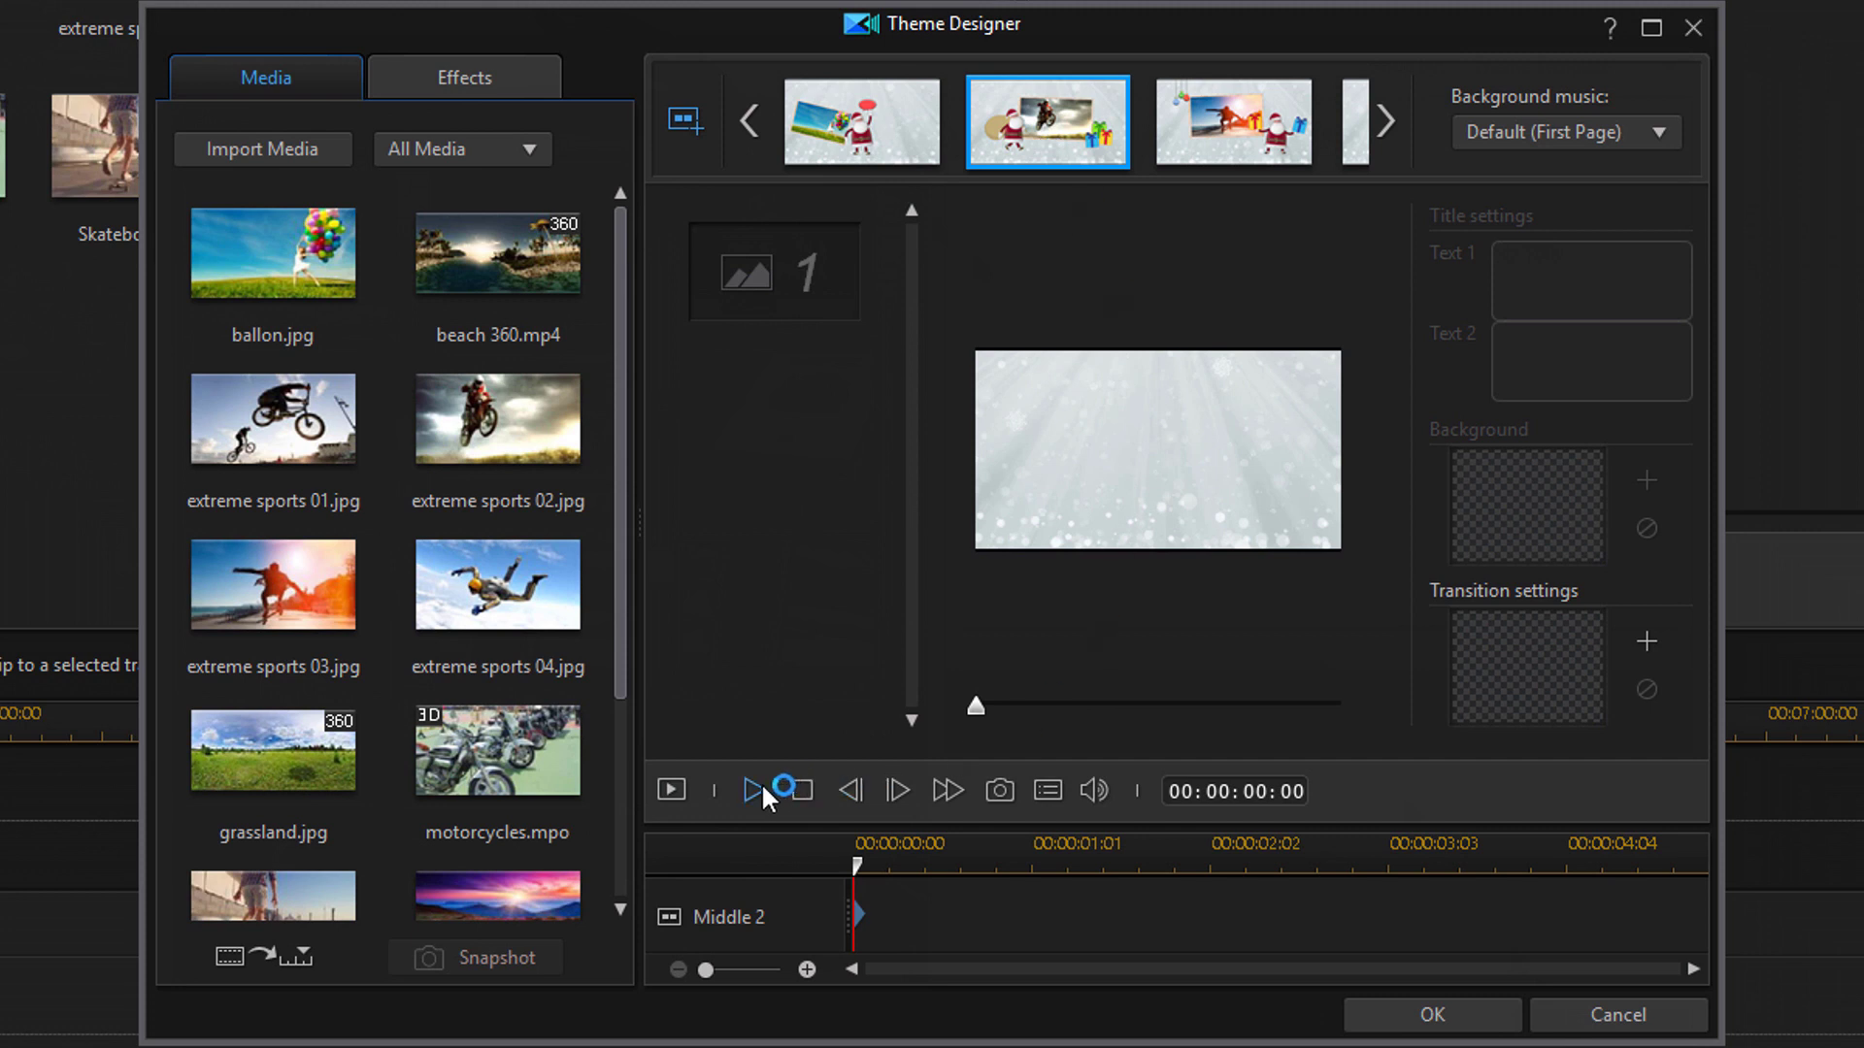
click(1391, 124)
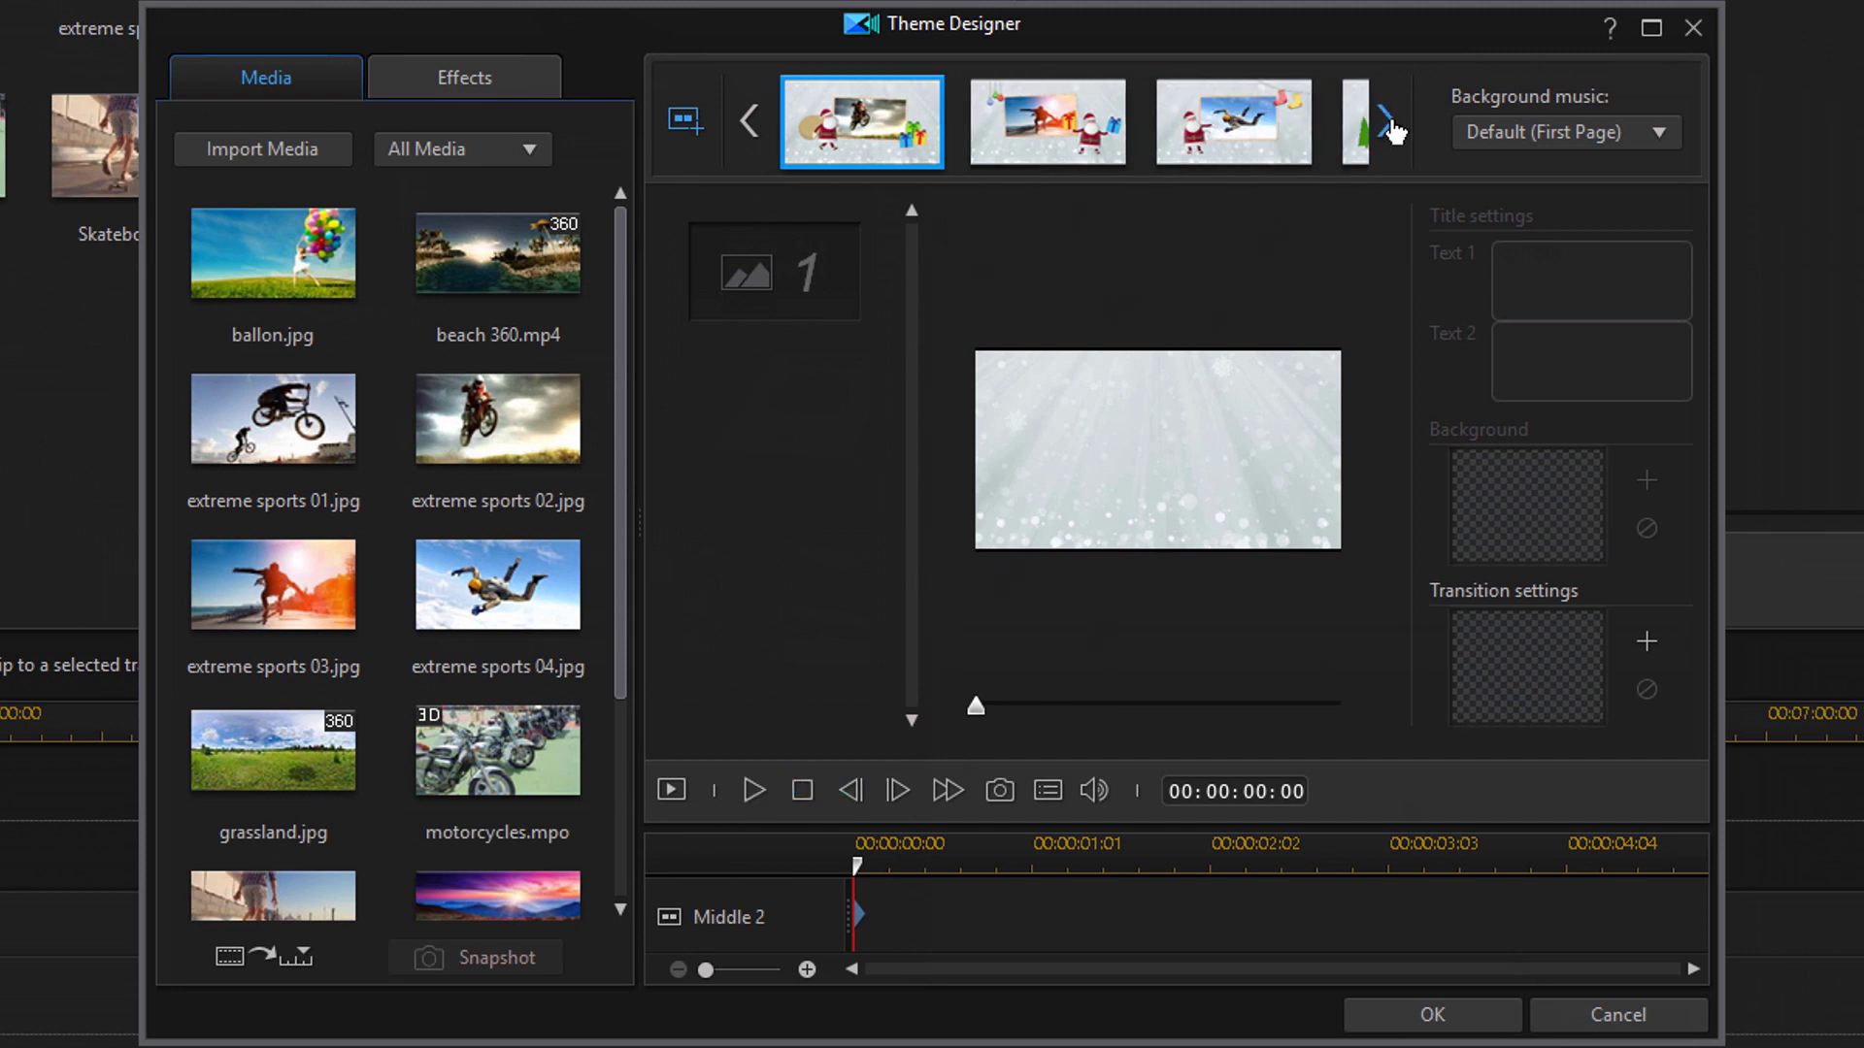
click(1238, 144)
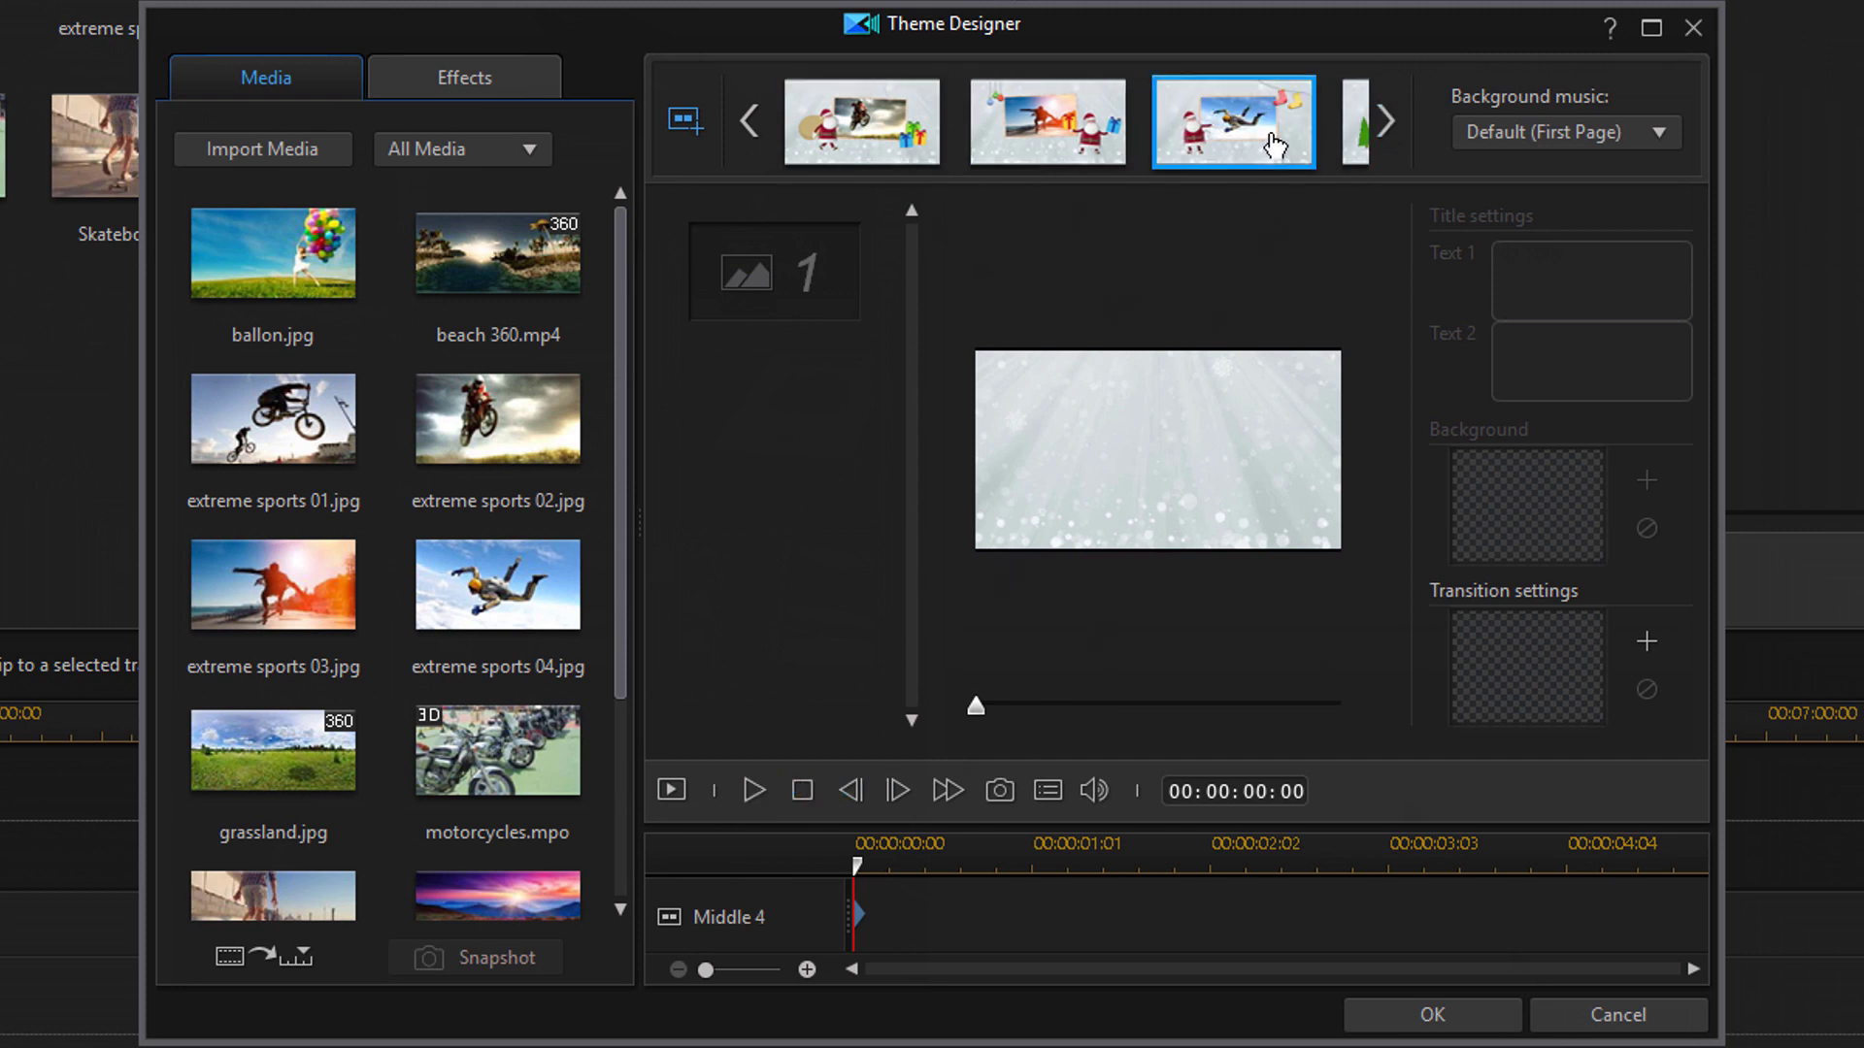
click(751, 118)
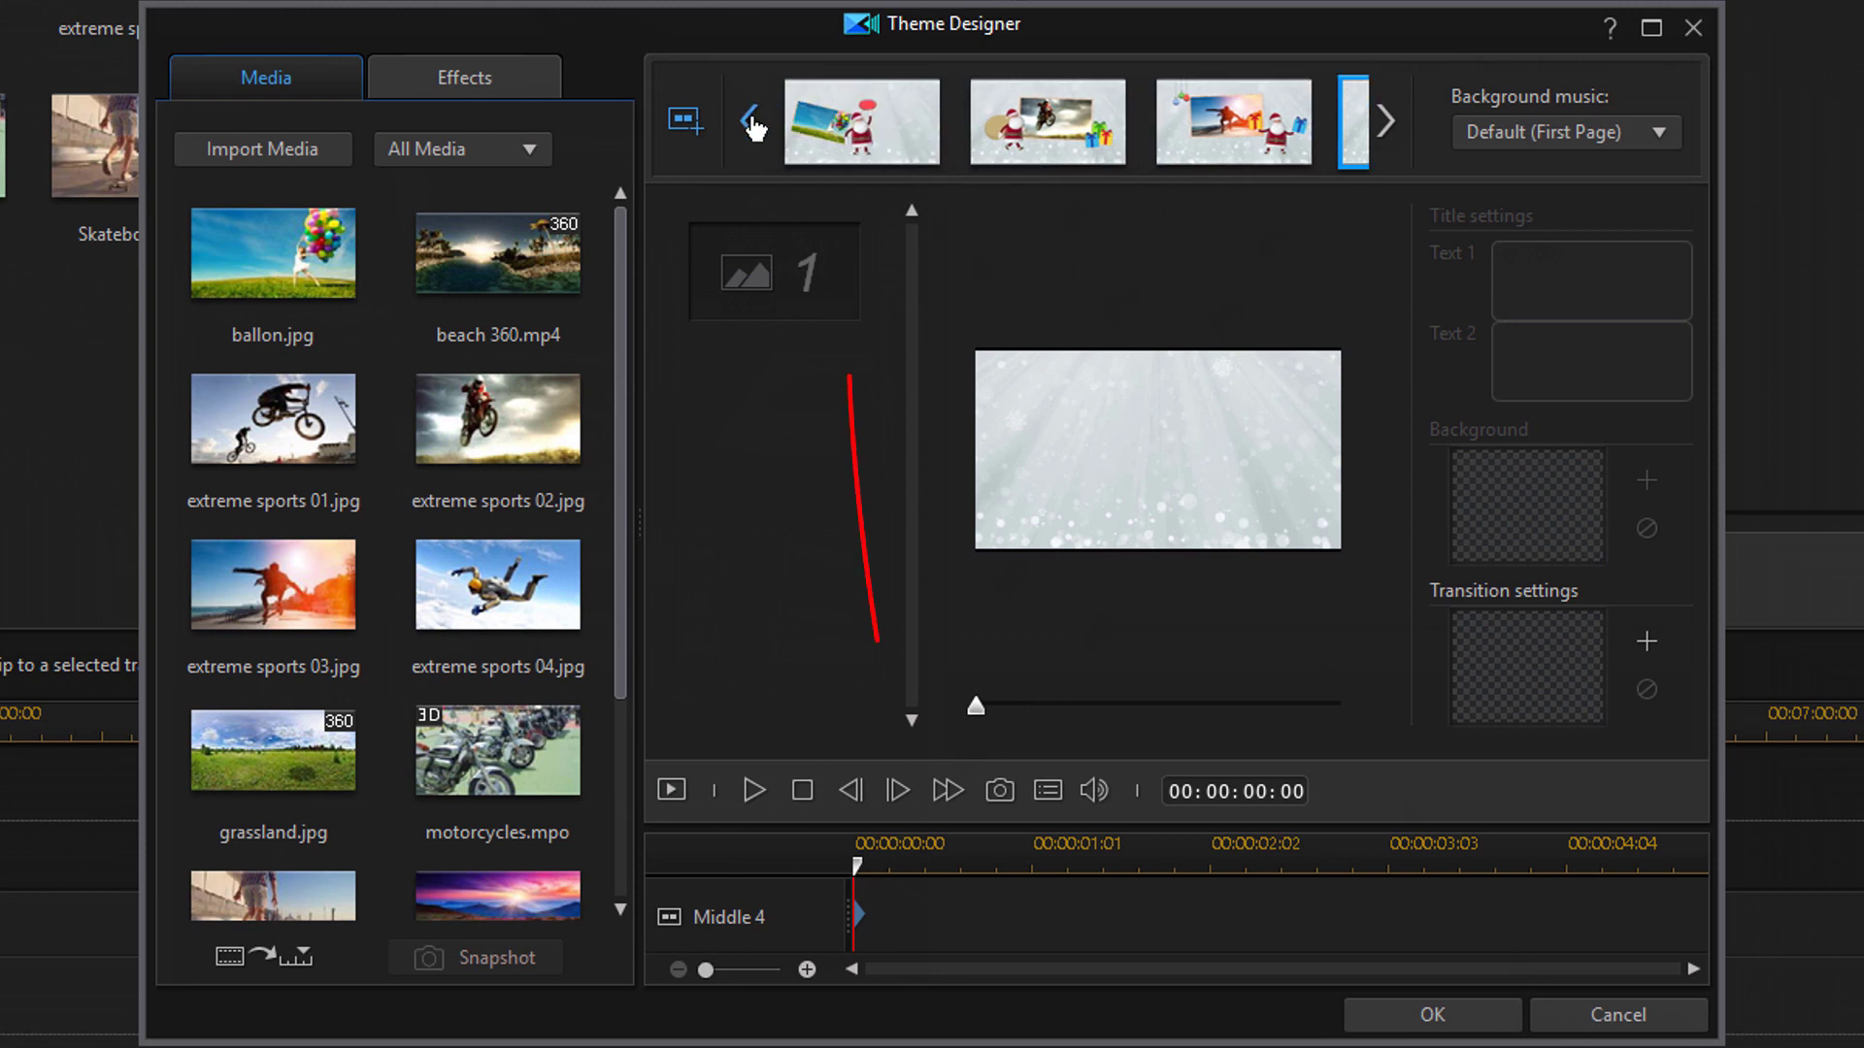
click(857, 127)
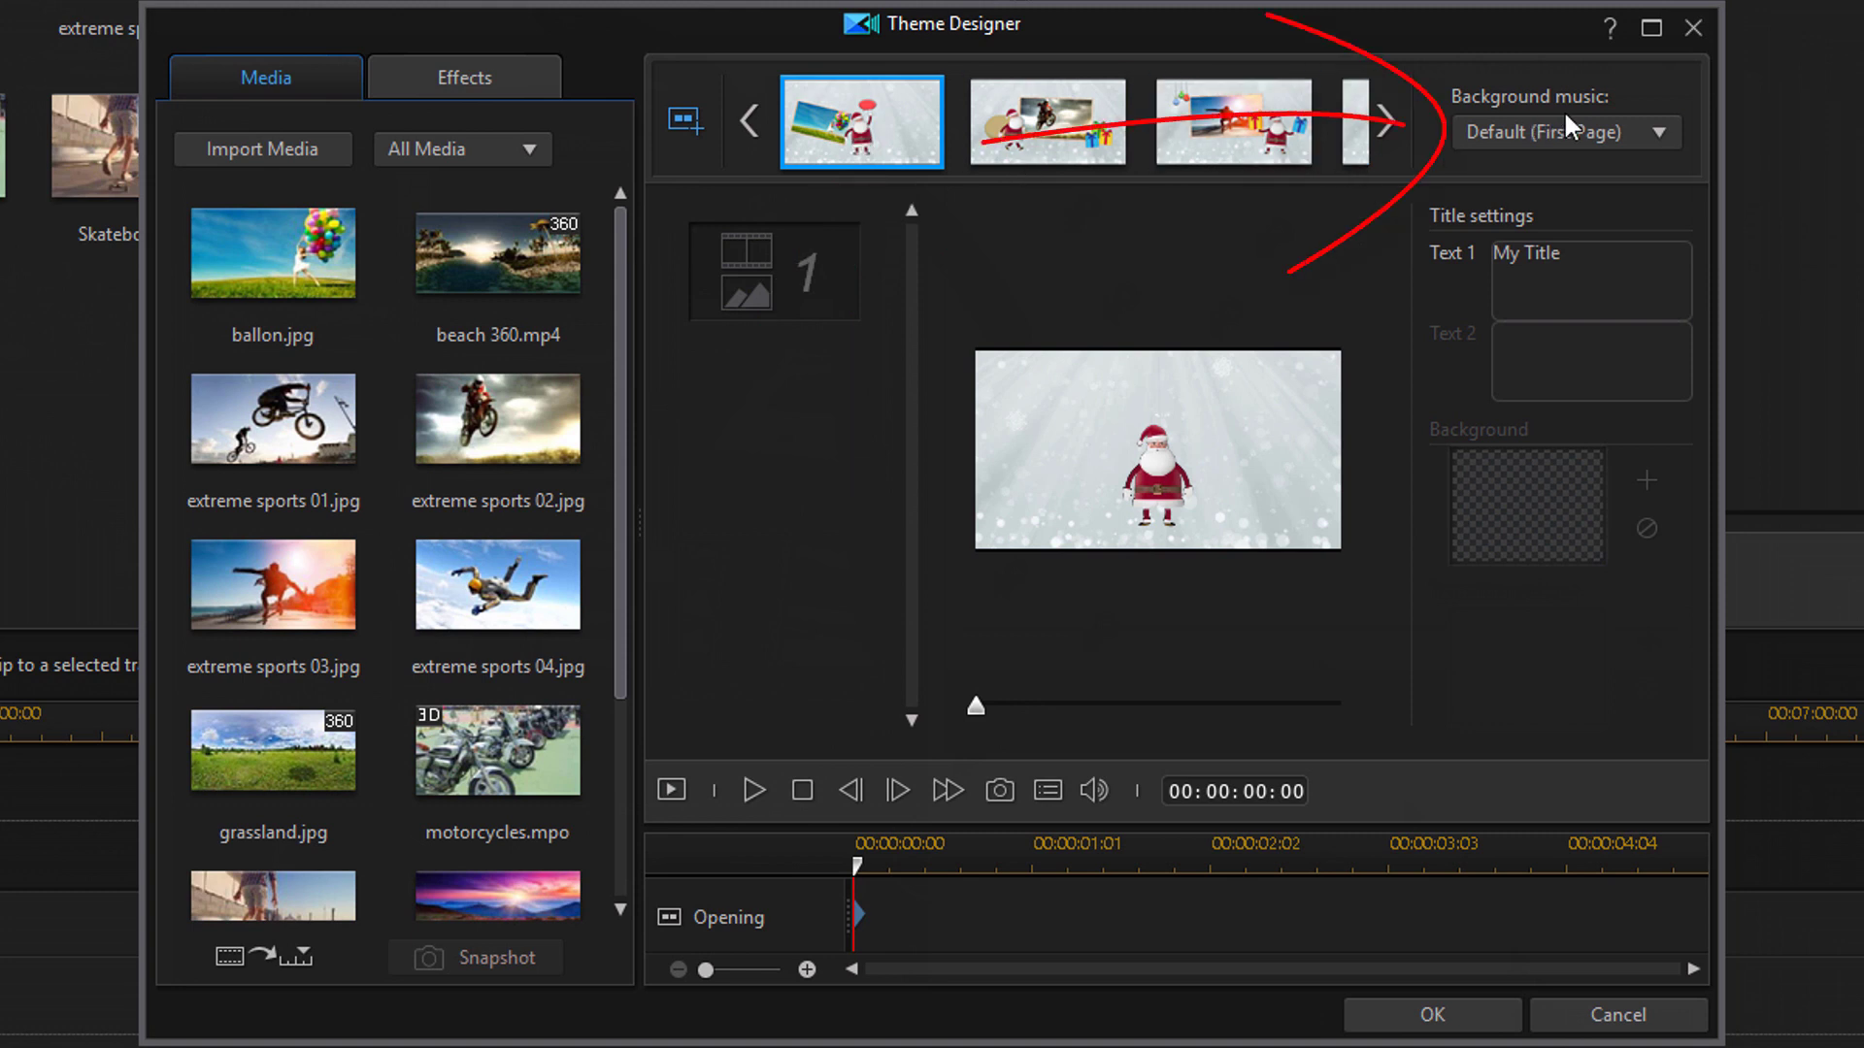
click(1658, 134)
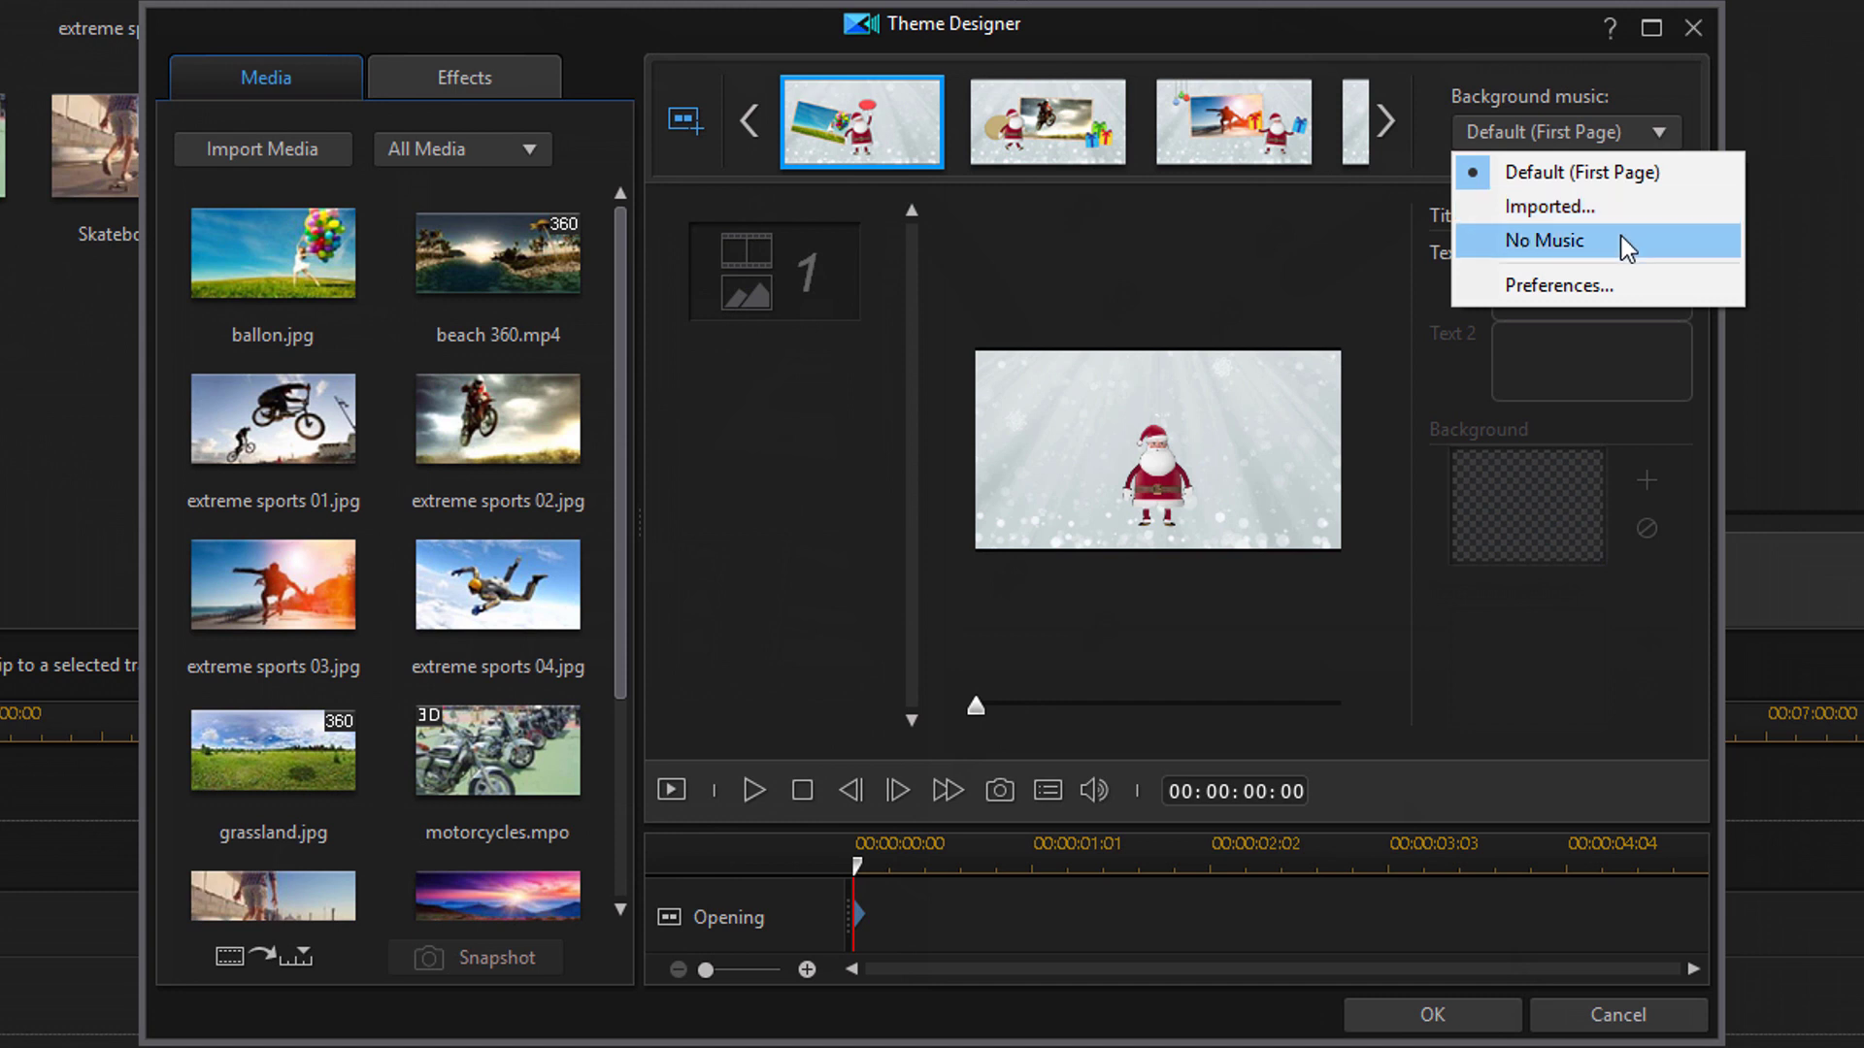
click(1633, 285)
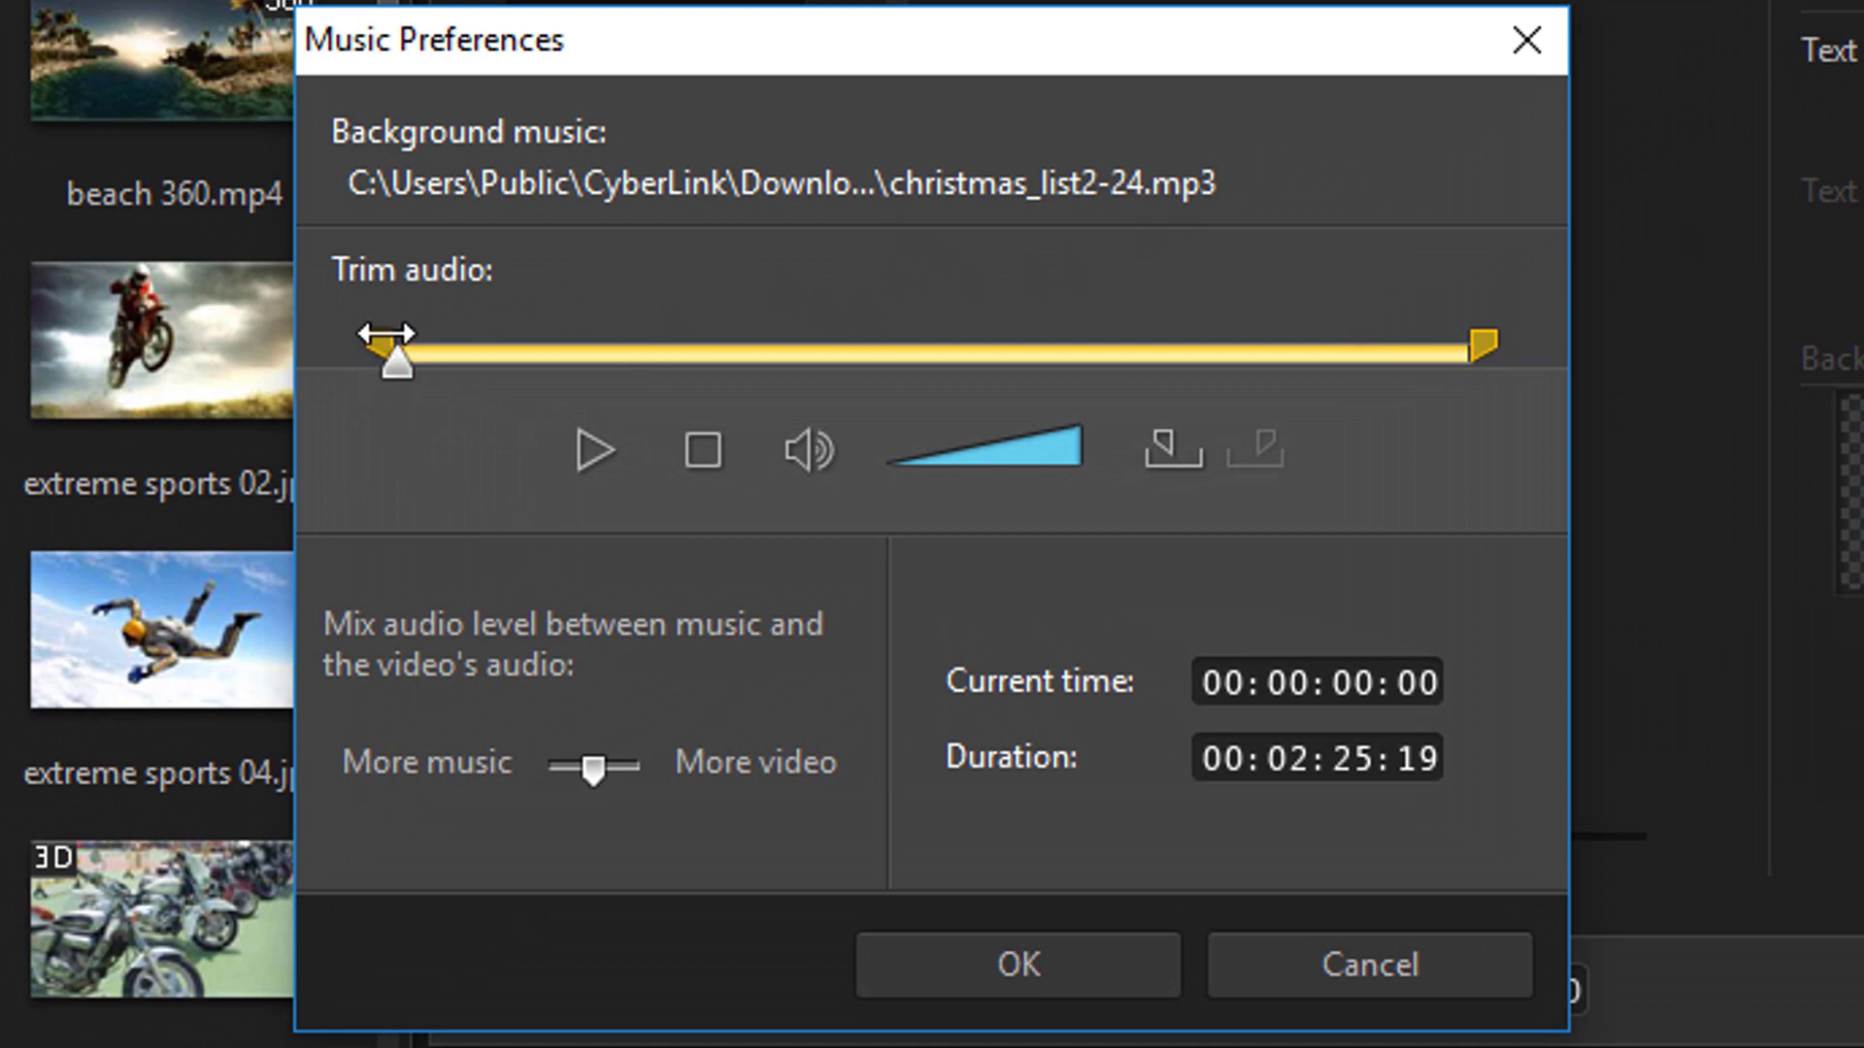
Test trimming the music to 0:25–1:51, then restore its full 00:02:25:19 length and confirm
click(581, 360)
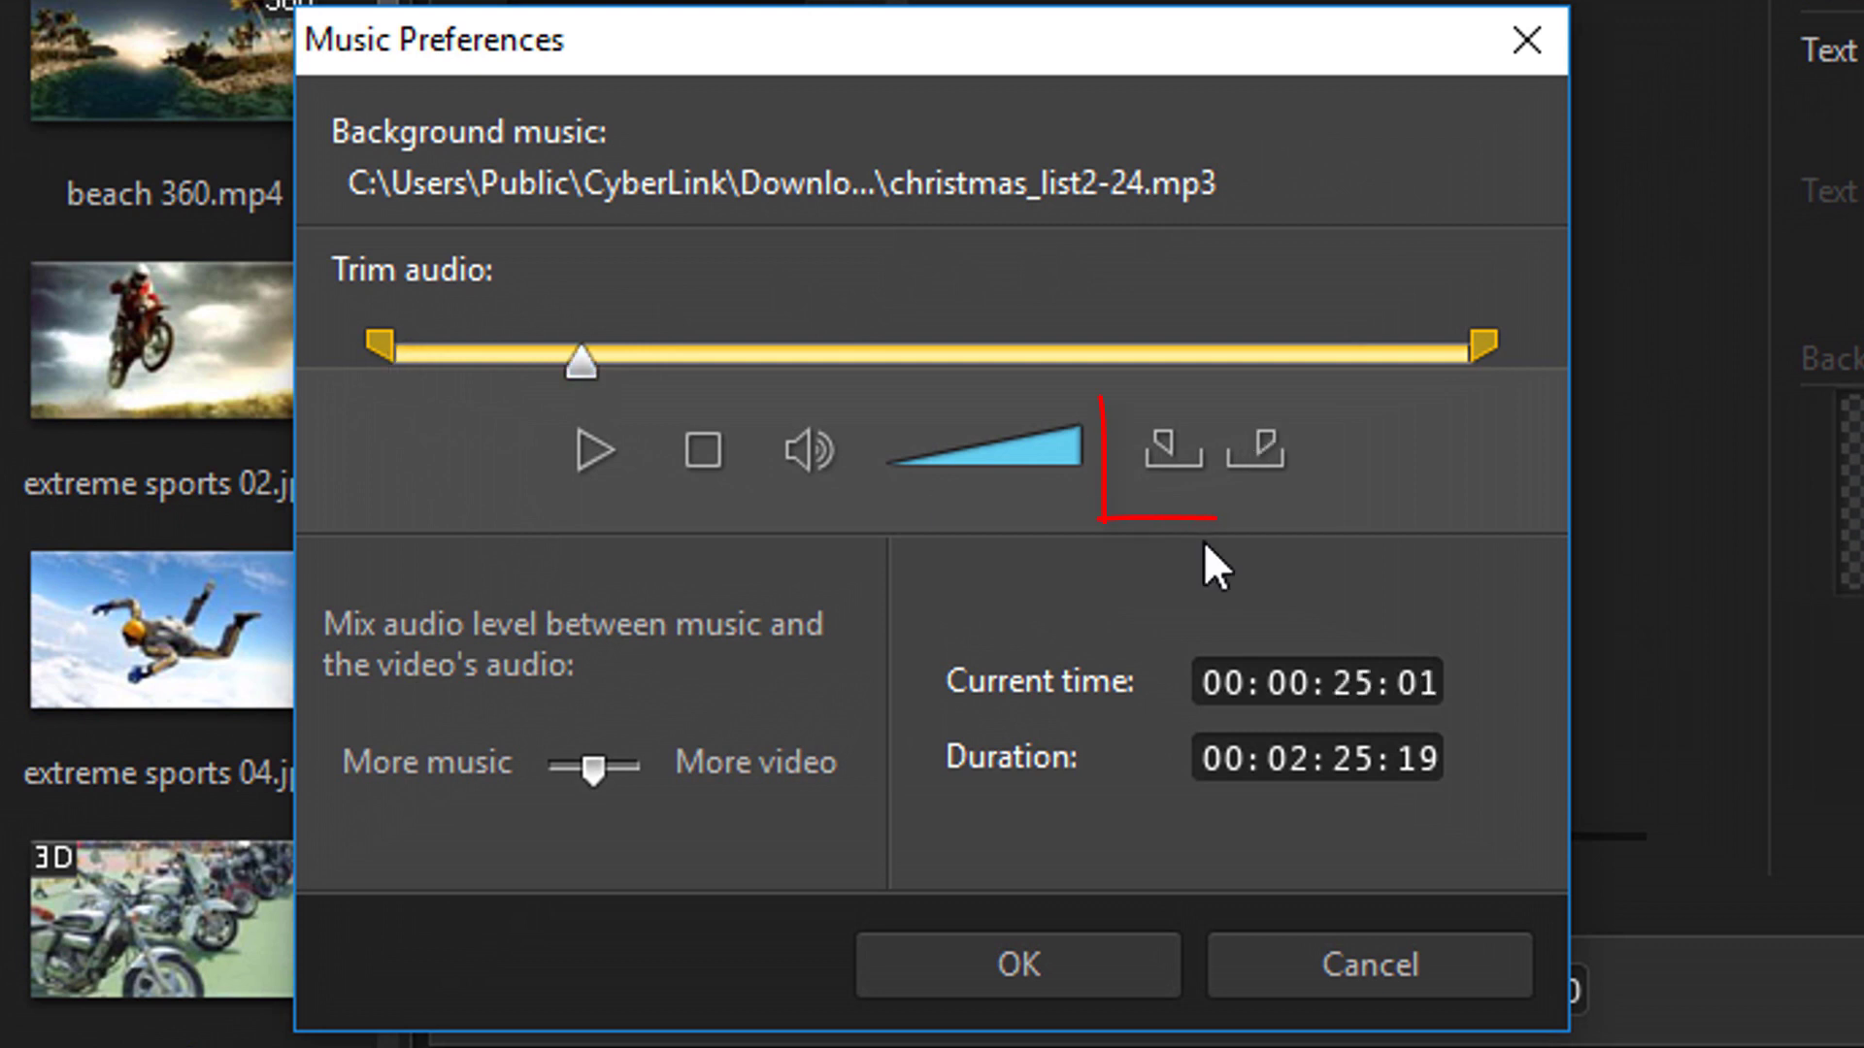
click(1171, 452)
click(1216, 354)
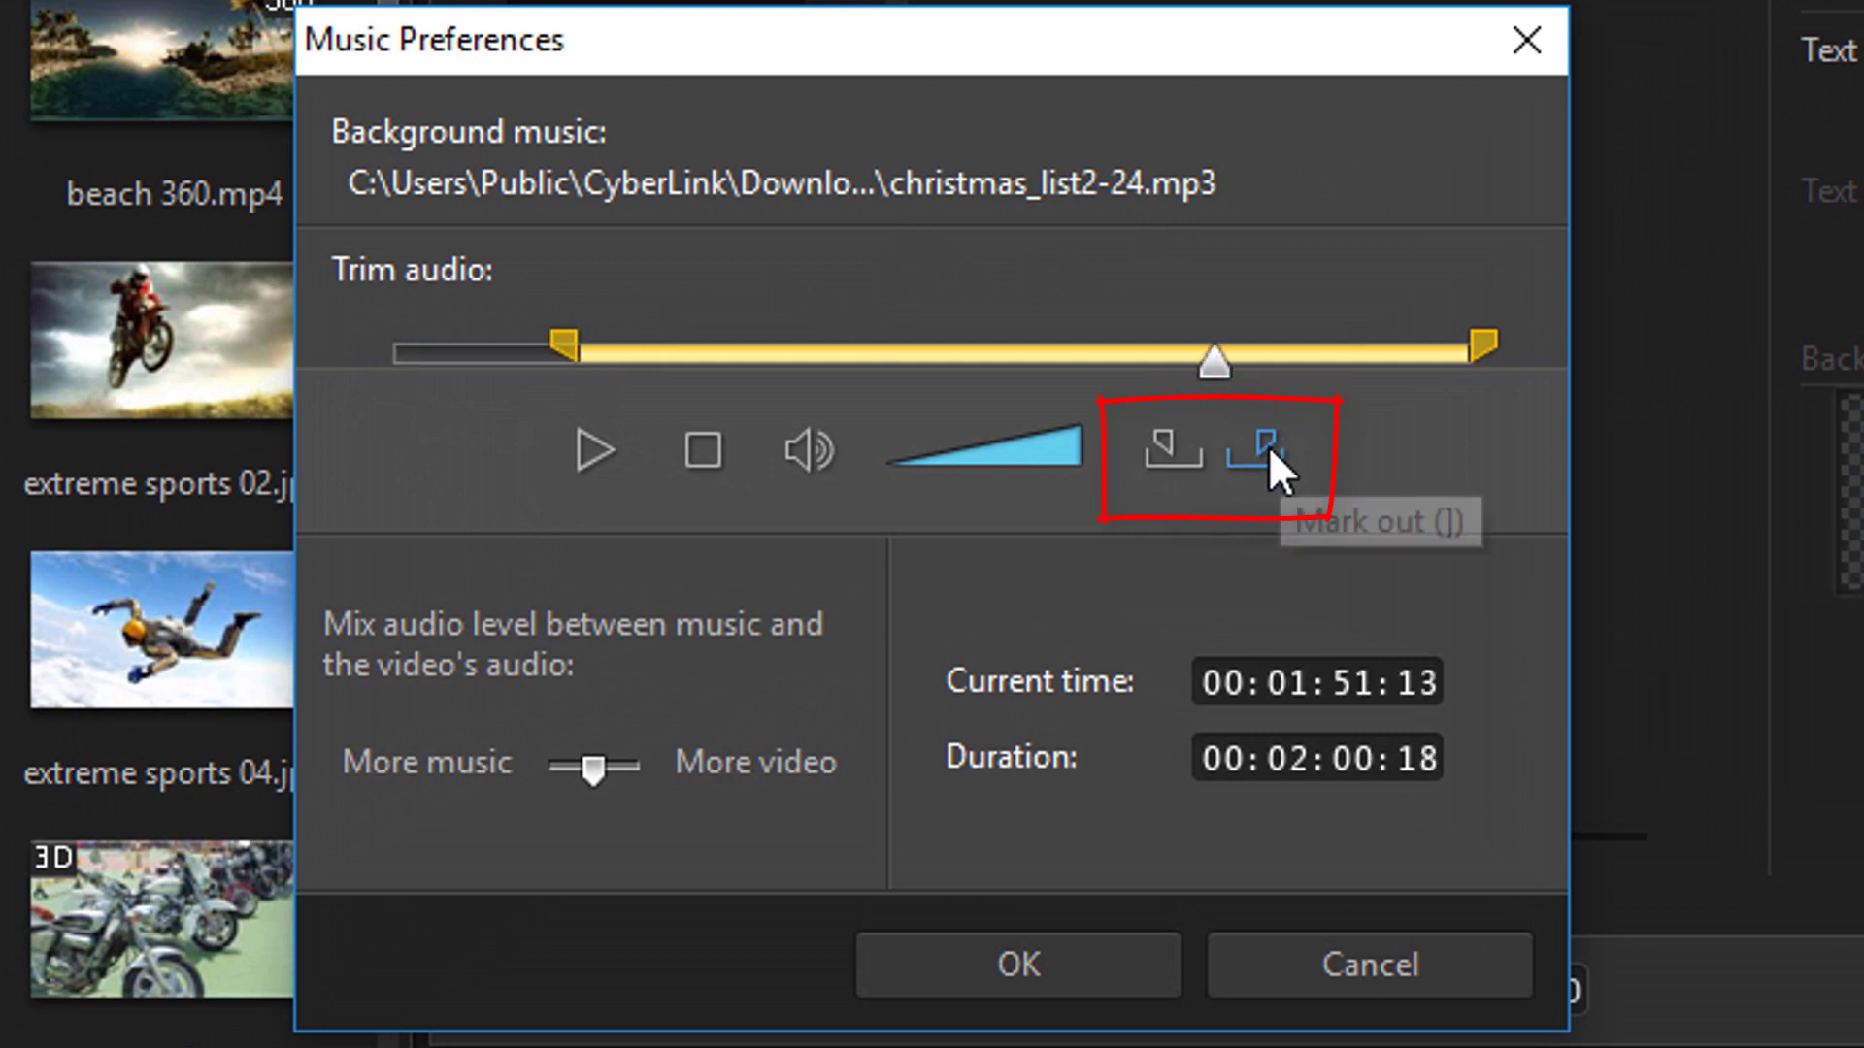
click(1268, 446)
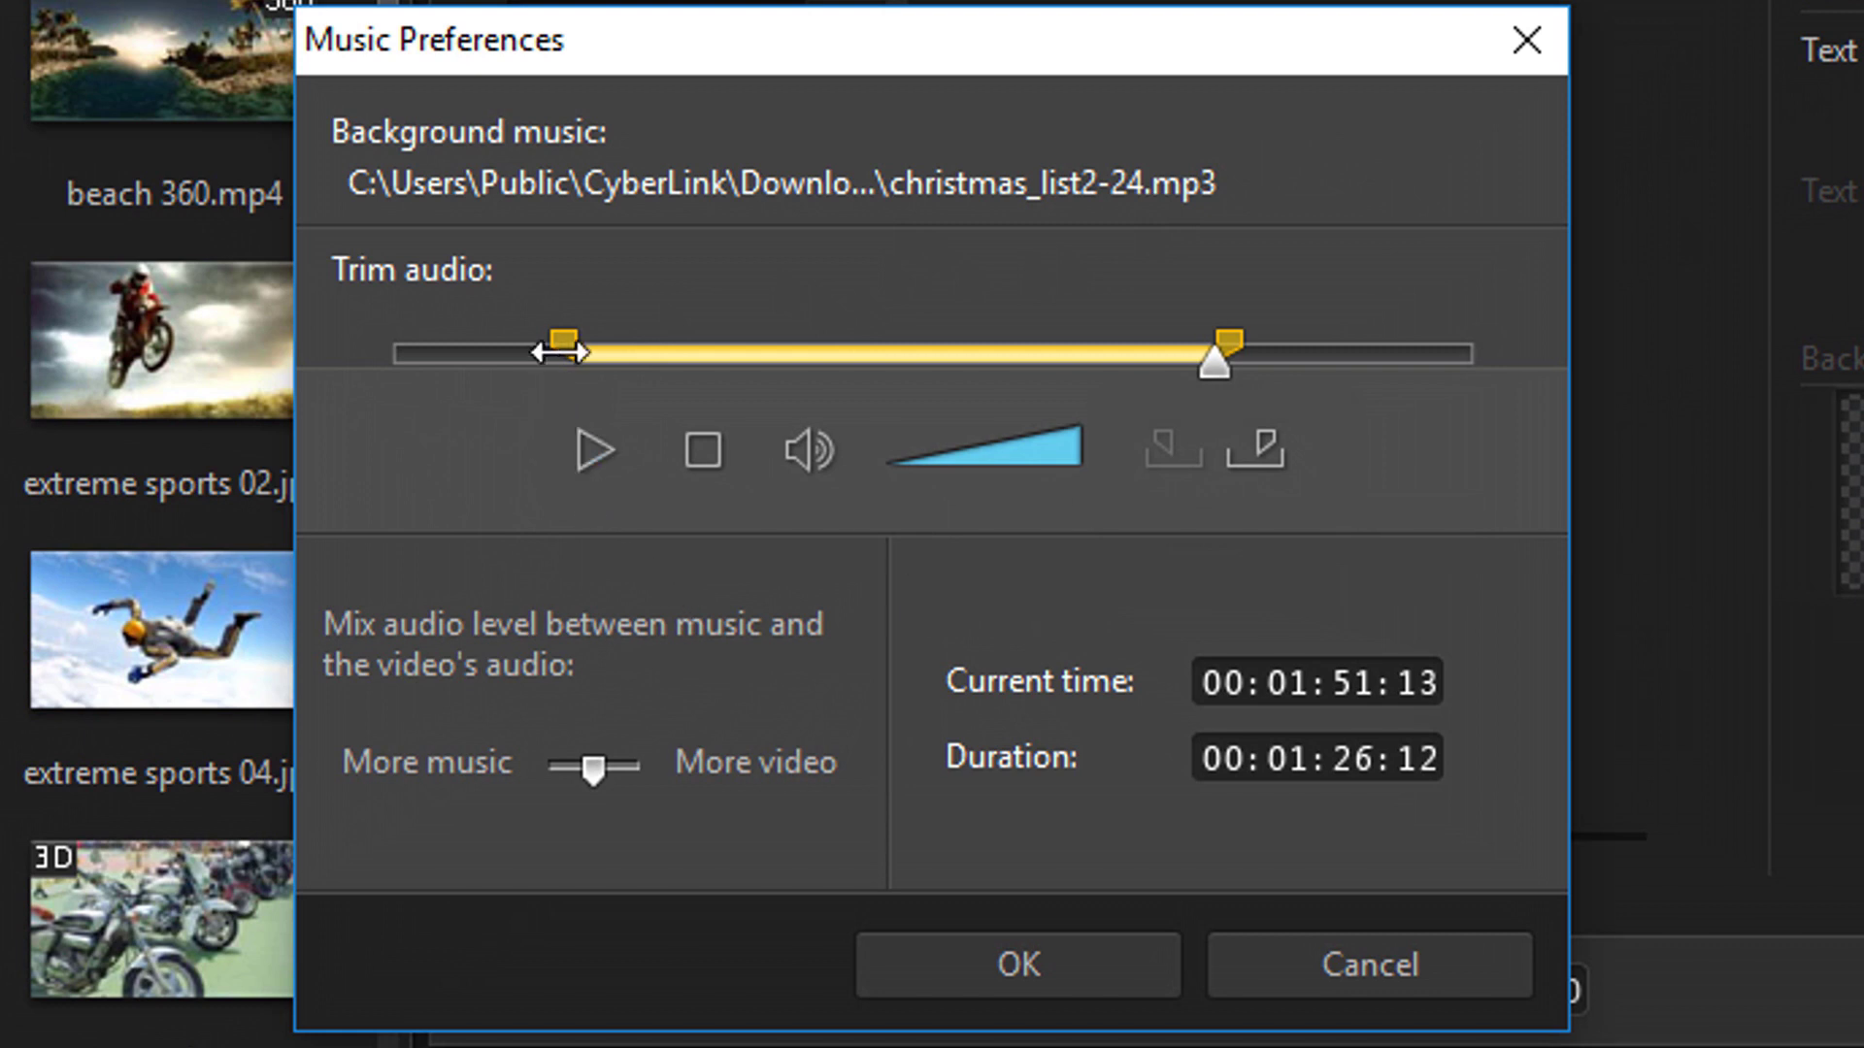
drag(566, 346, 357, 355)
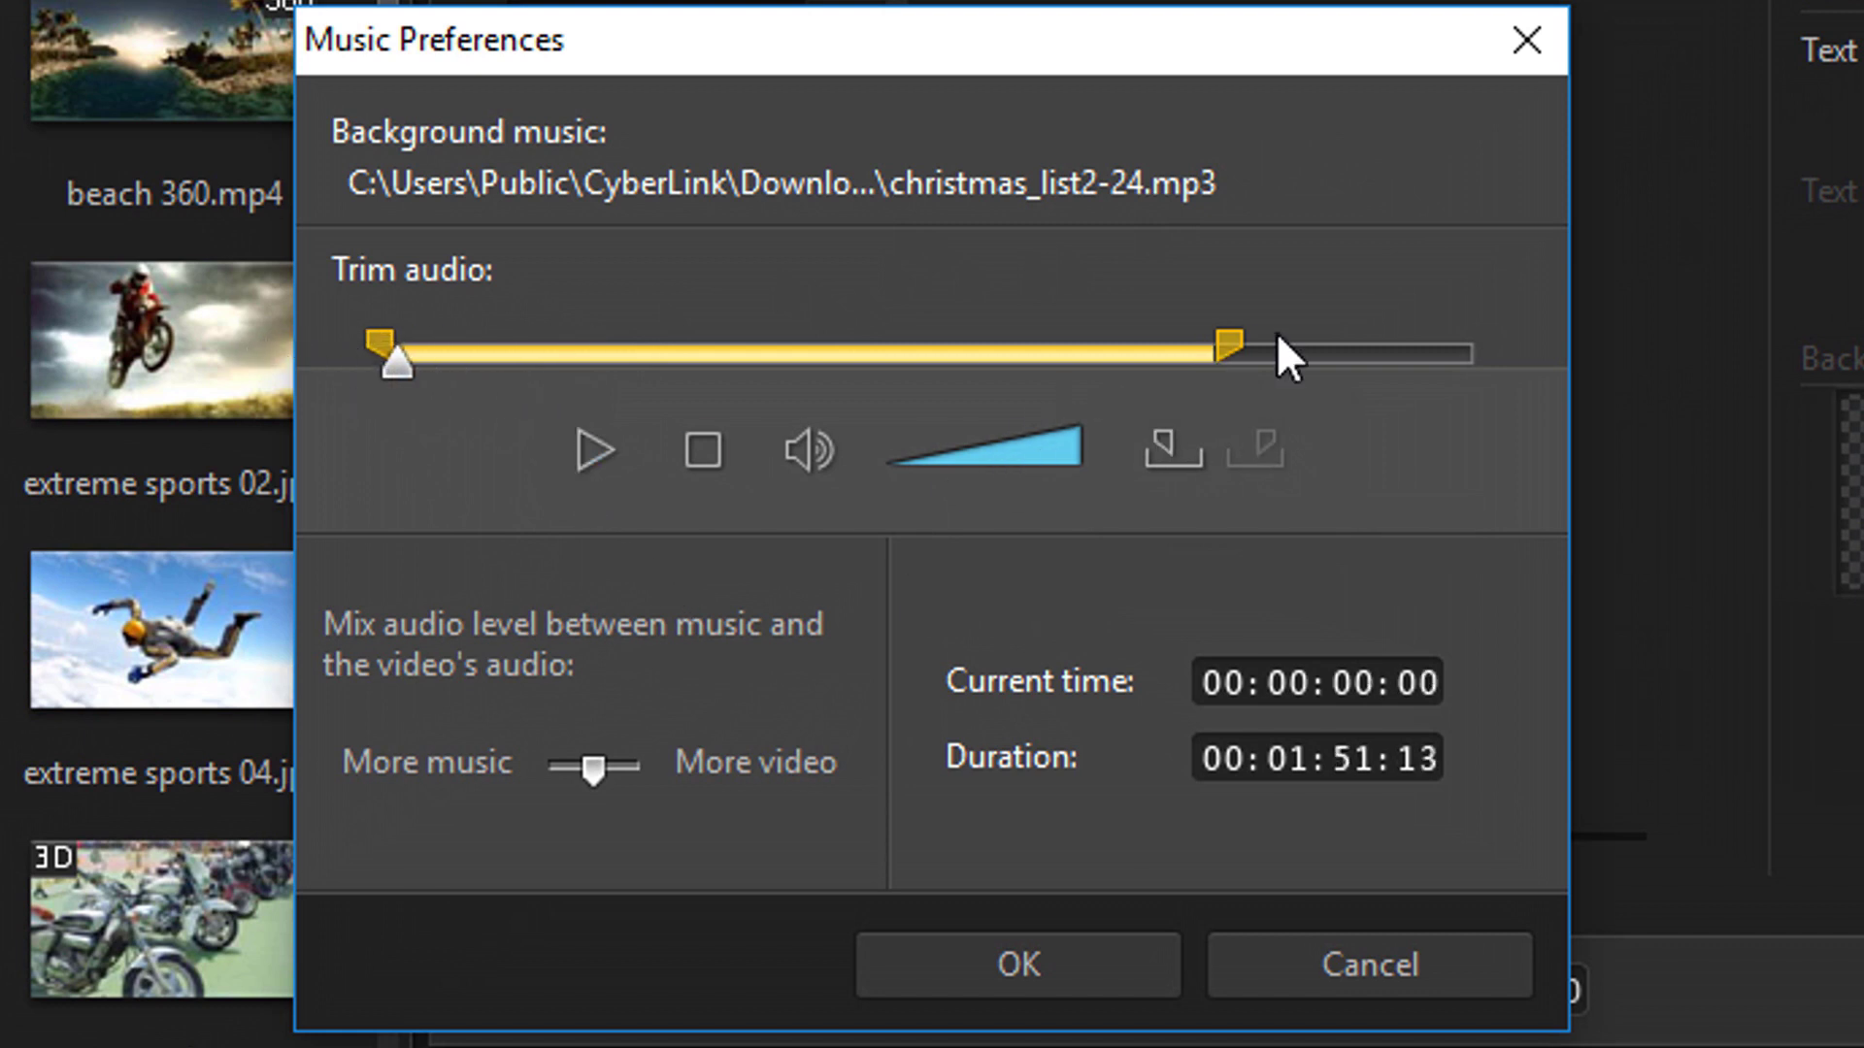
drag(1239, 353, 1639, 341)
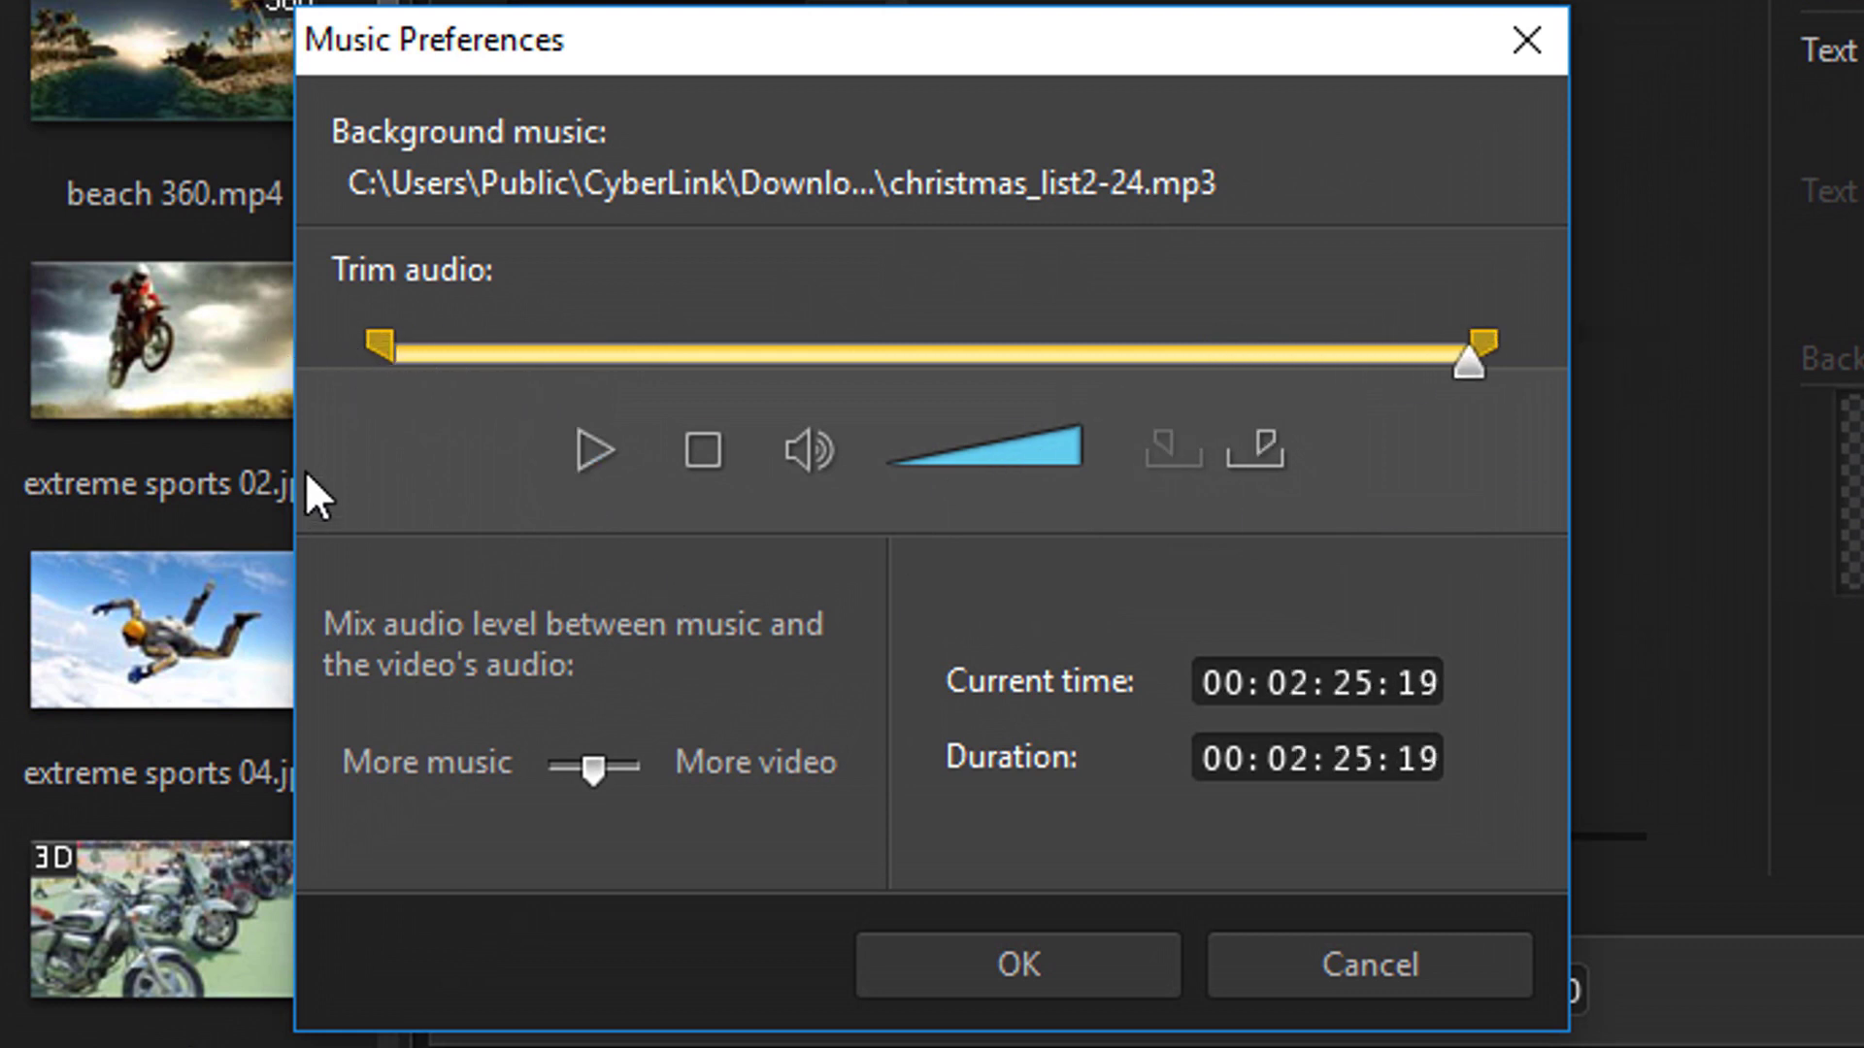
click(439, 361)
drag(416, 393, 325, 389)
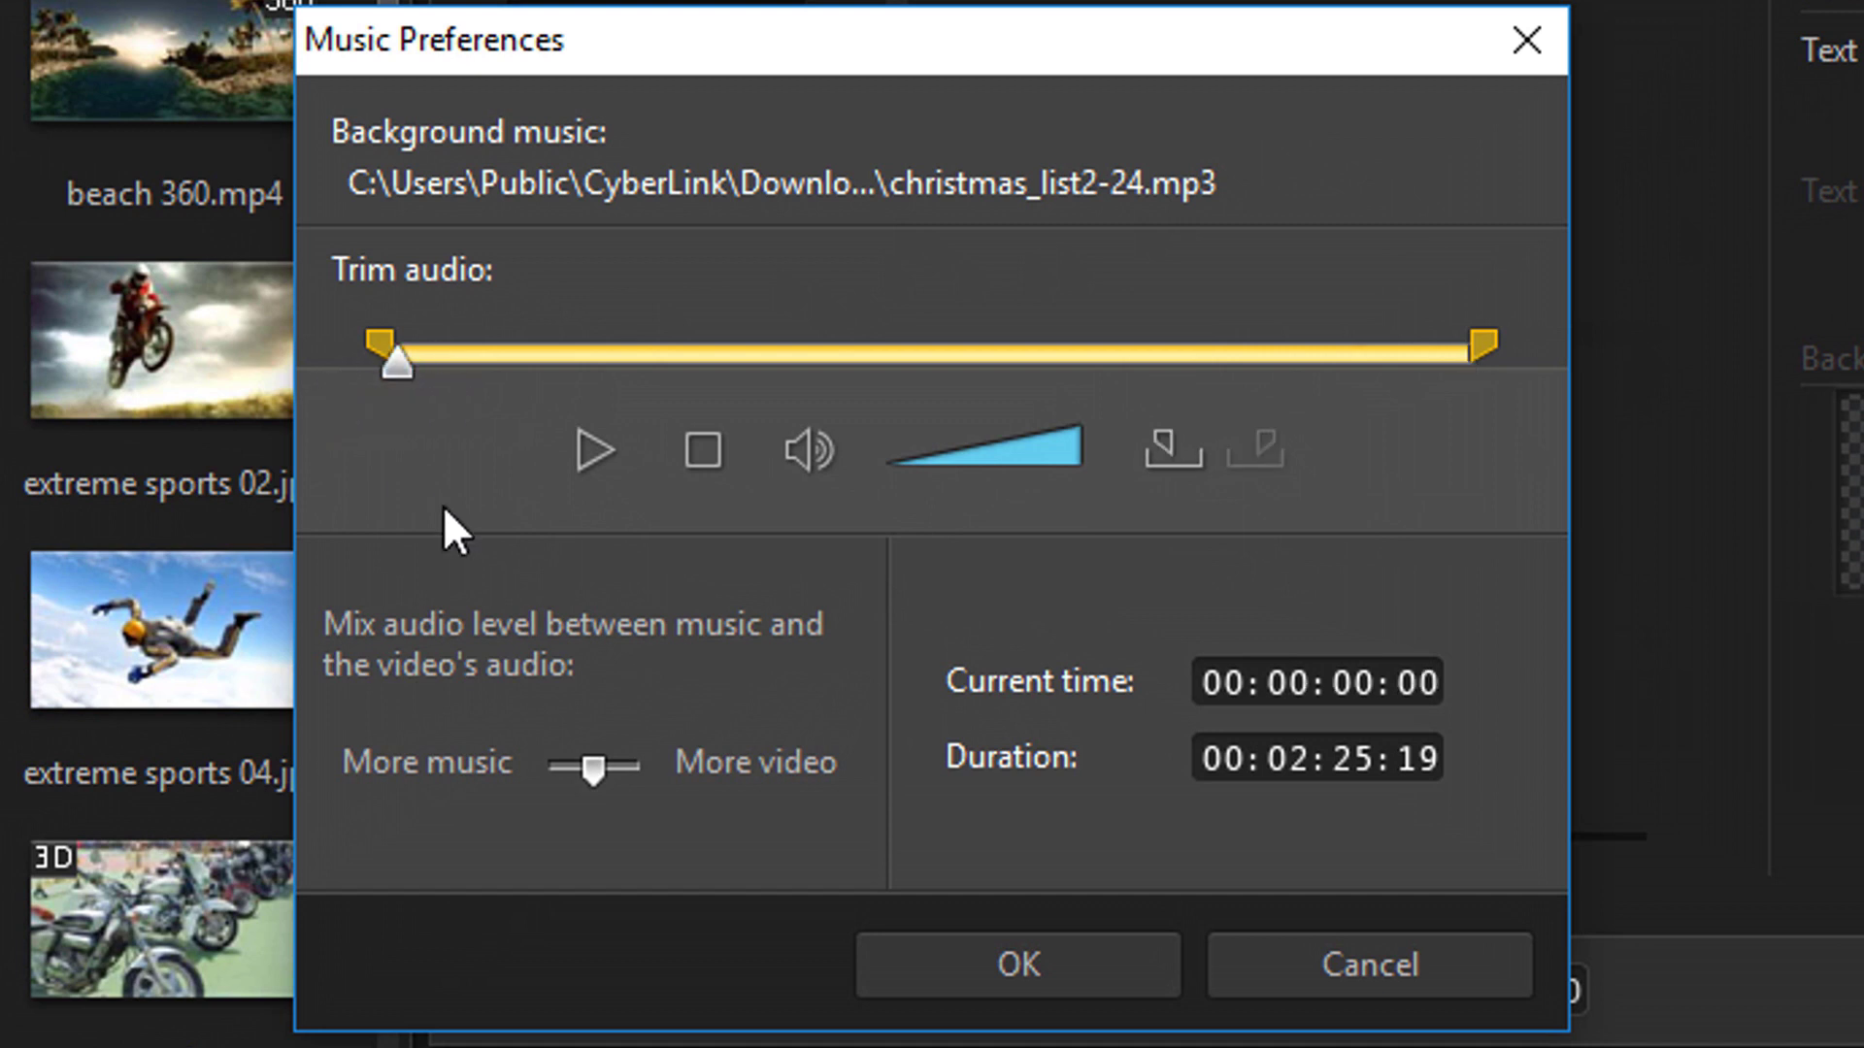
click(587, 363)
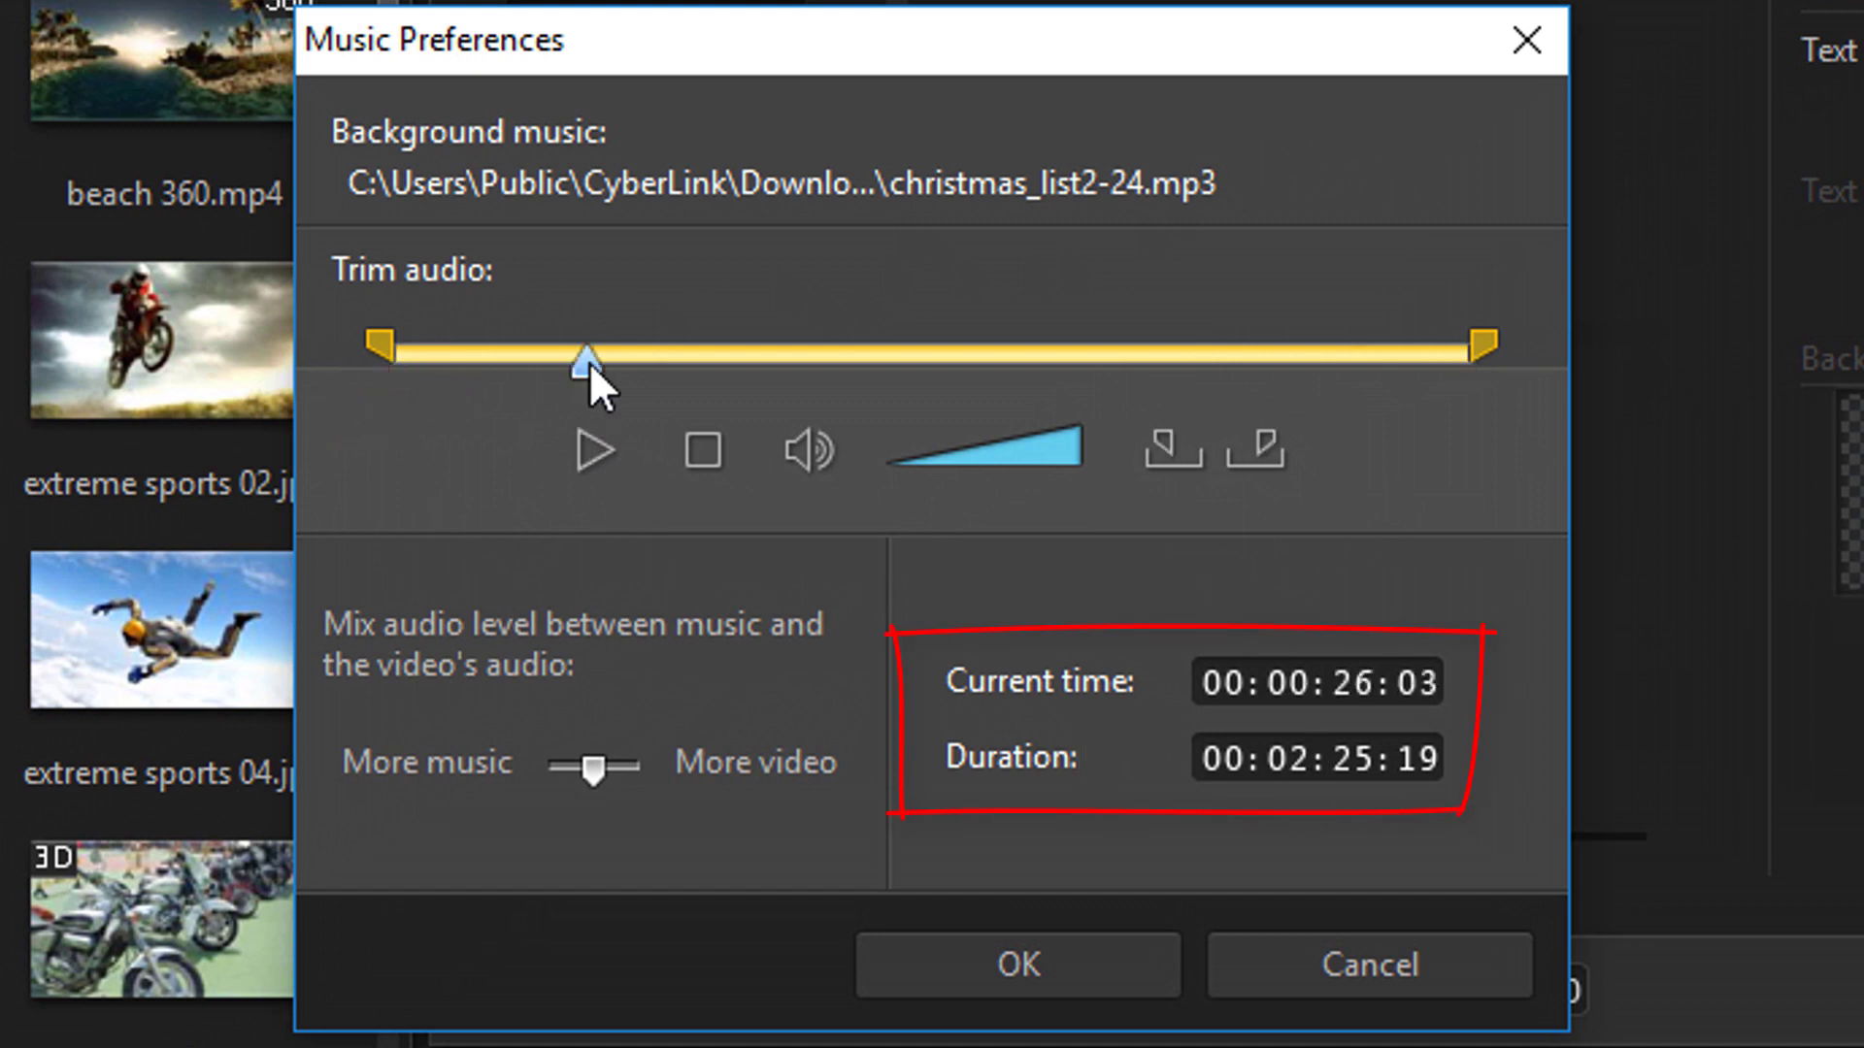
drag(1477, 344, 970, 371)
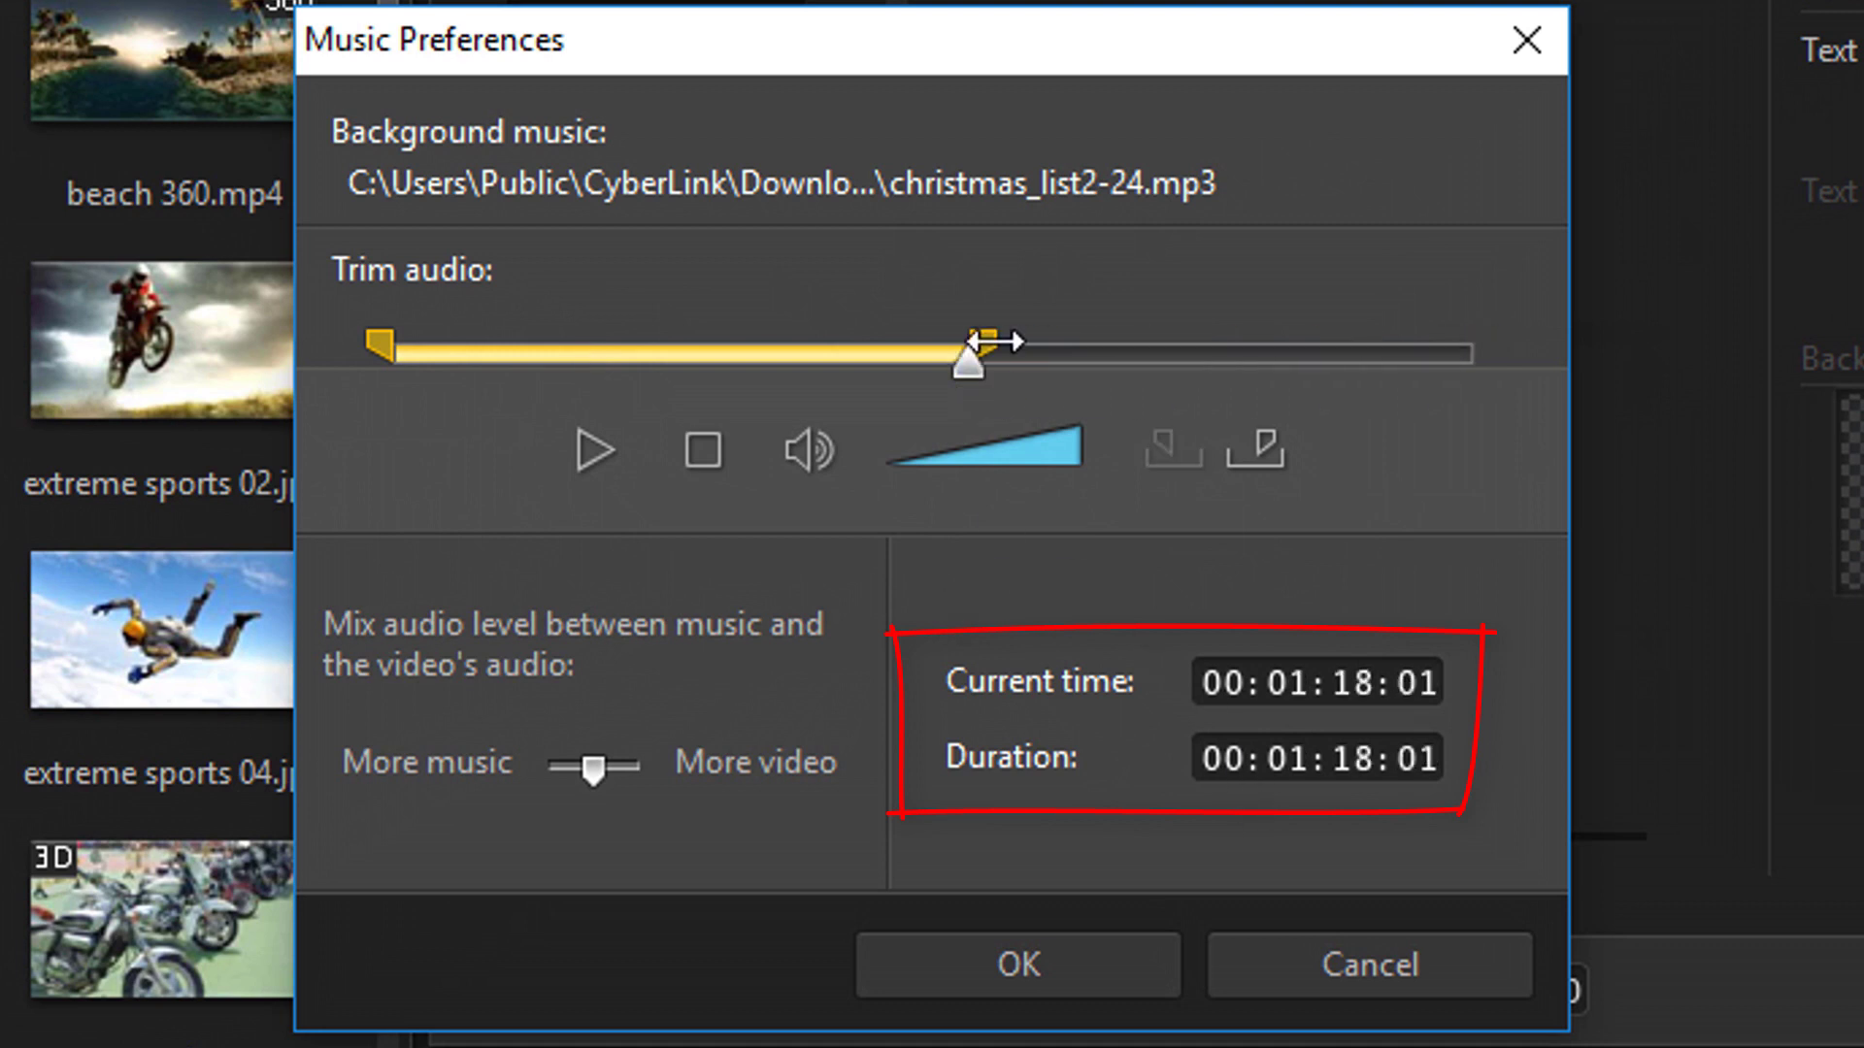
drag(988, 342, 1564, 333)
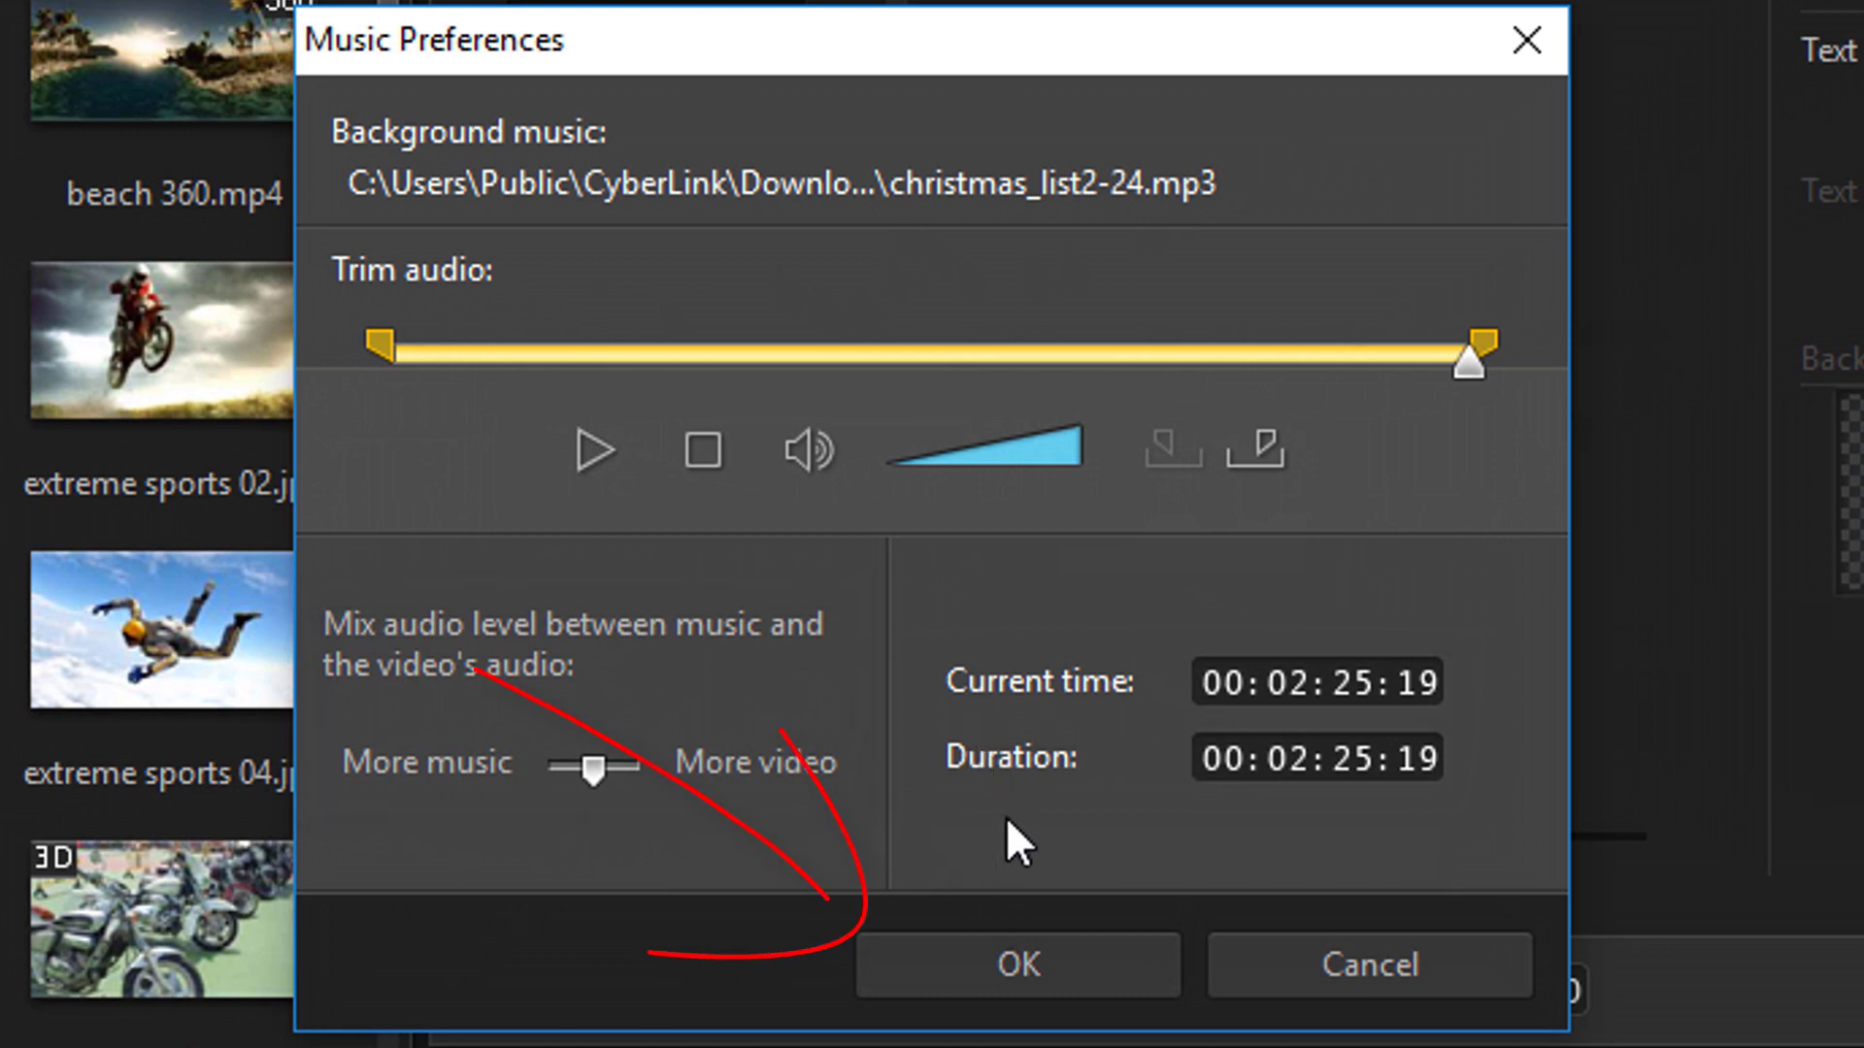
click(1035, 947)
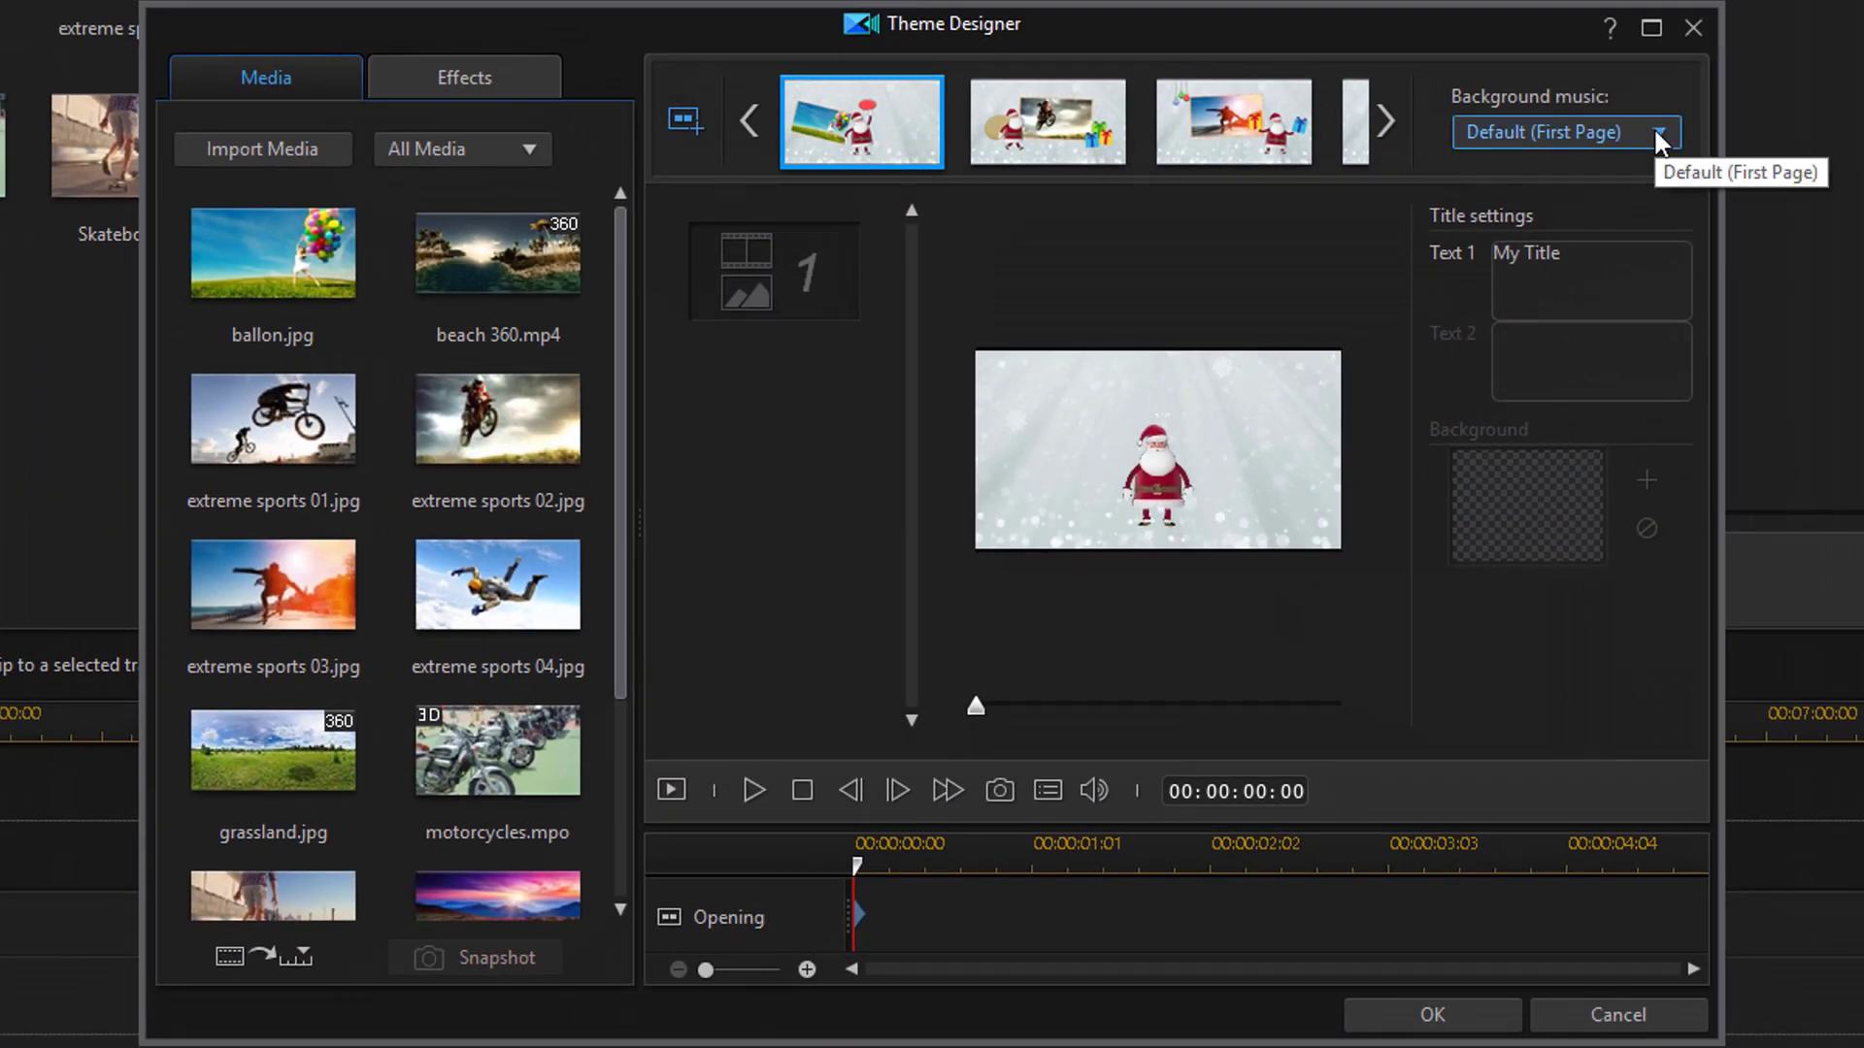
Set Background music to No Music and retitle the Opening text 'Merry', checking it at 00:00:02:02
click(1656, 135)
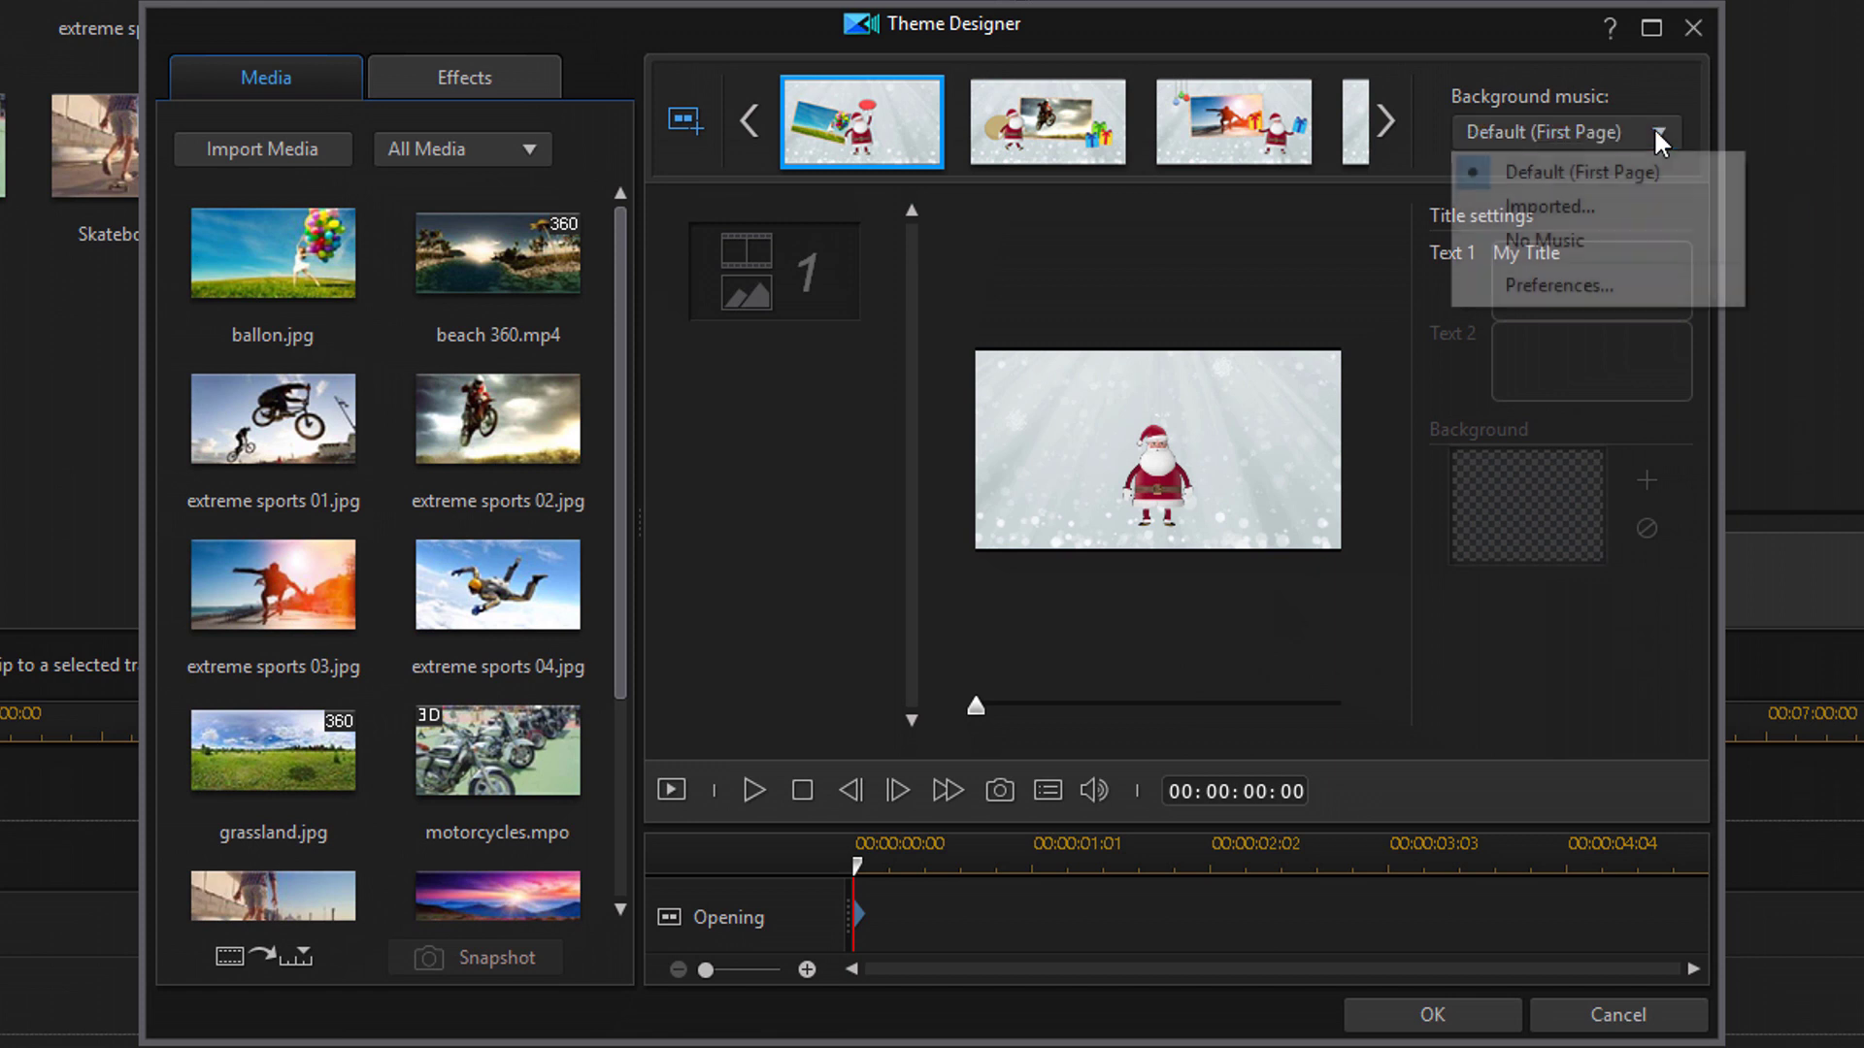
click(1605, 241)
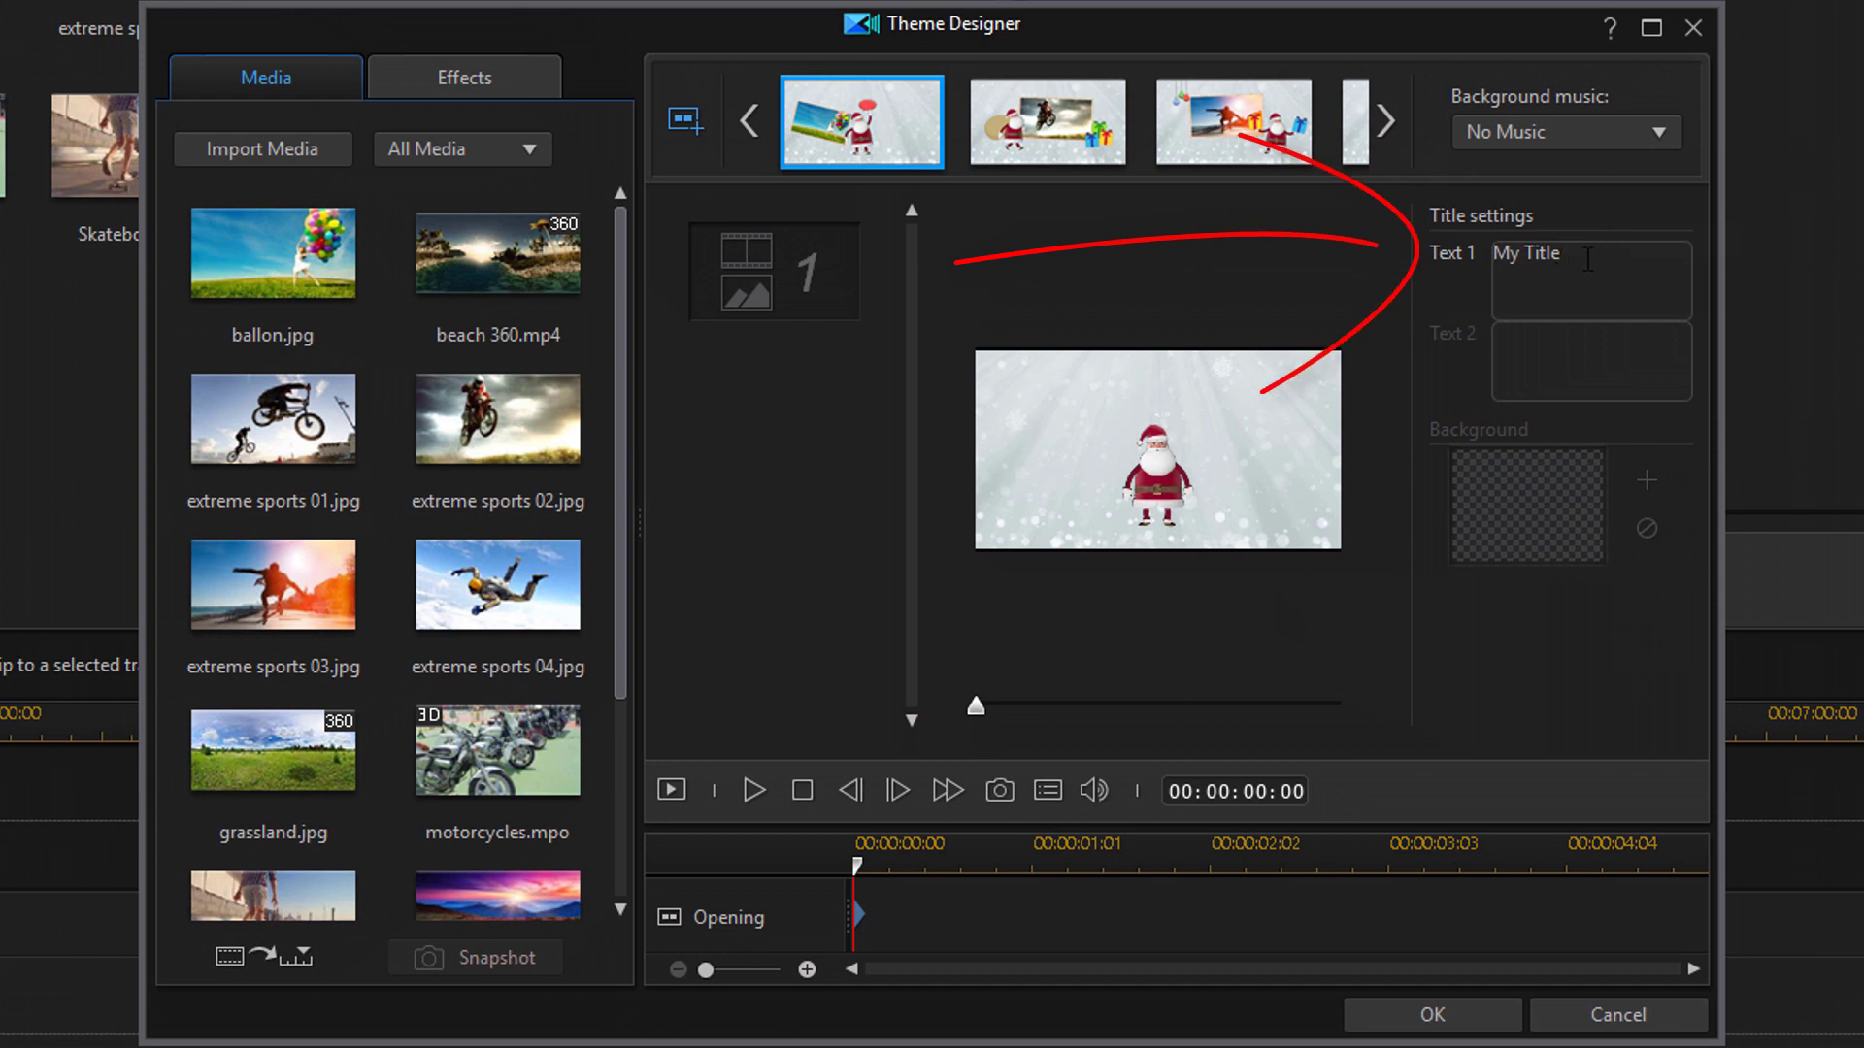
key(Right)
key(Right)
key(Right)
key(Right)
key(Right)
key(Right)
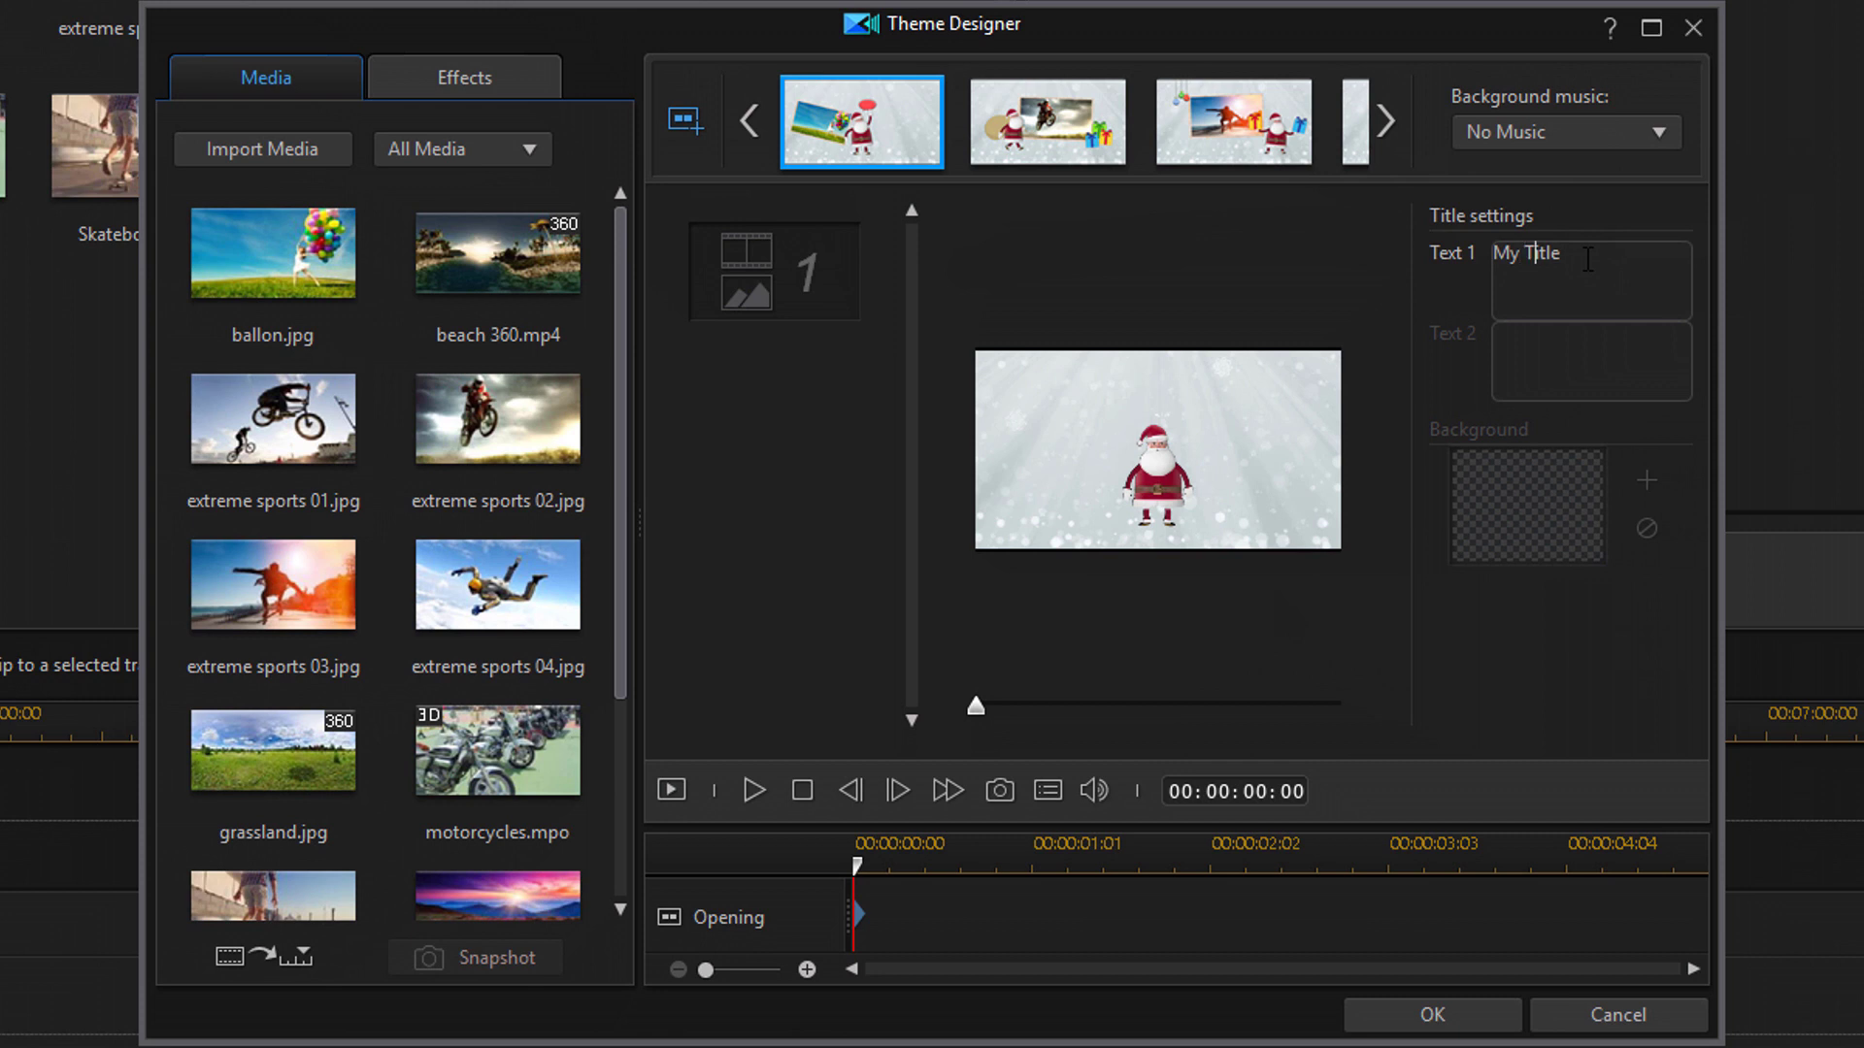
key(BackSpace)
key(BackSpace)
key(BackSpace)
key(BackSpace)
key(BackSpace)
key(BackSpace)
key(BackSpace)
text(erry)
click(1072, 722)
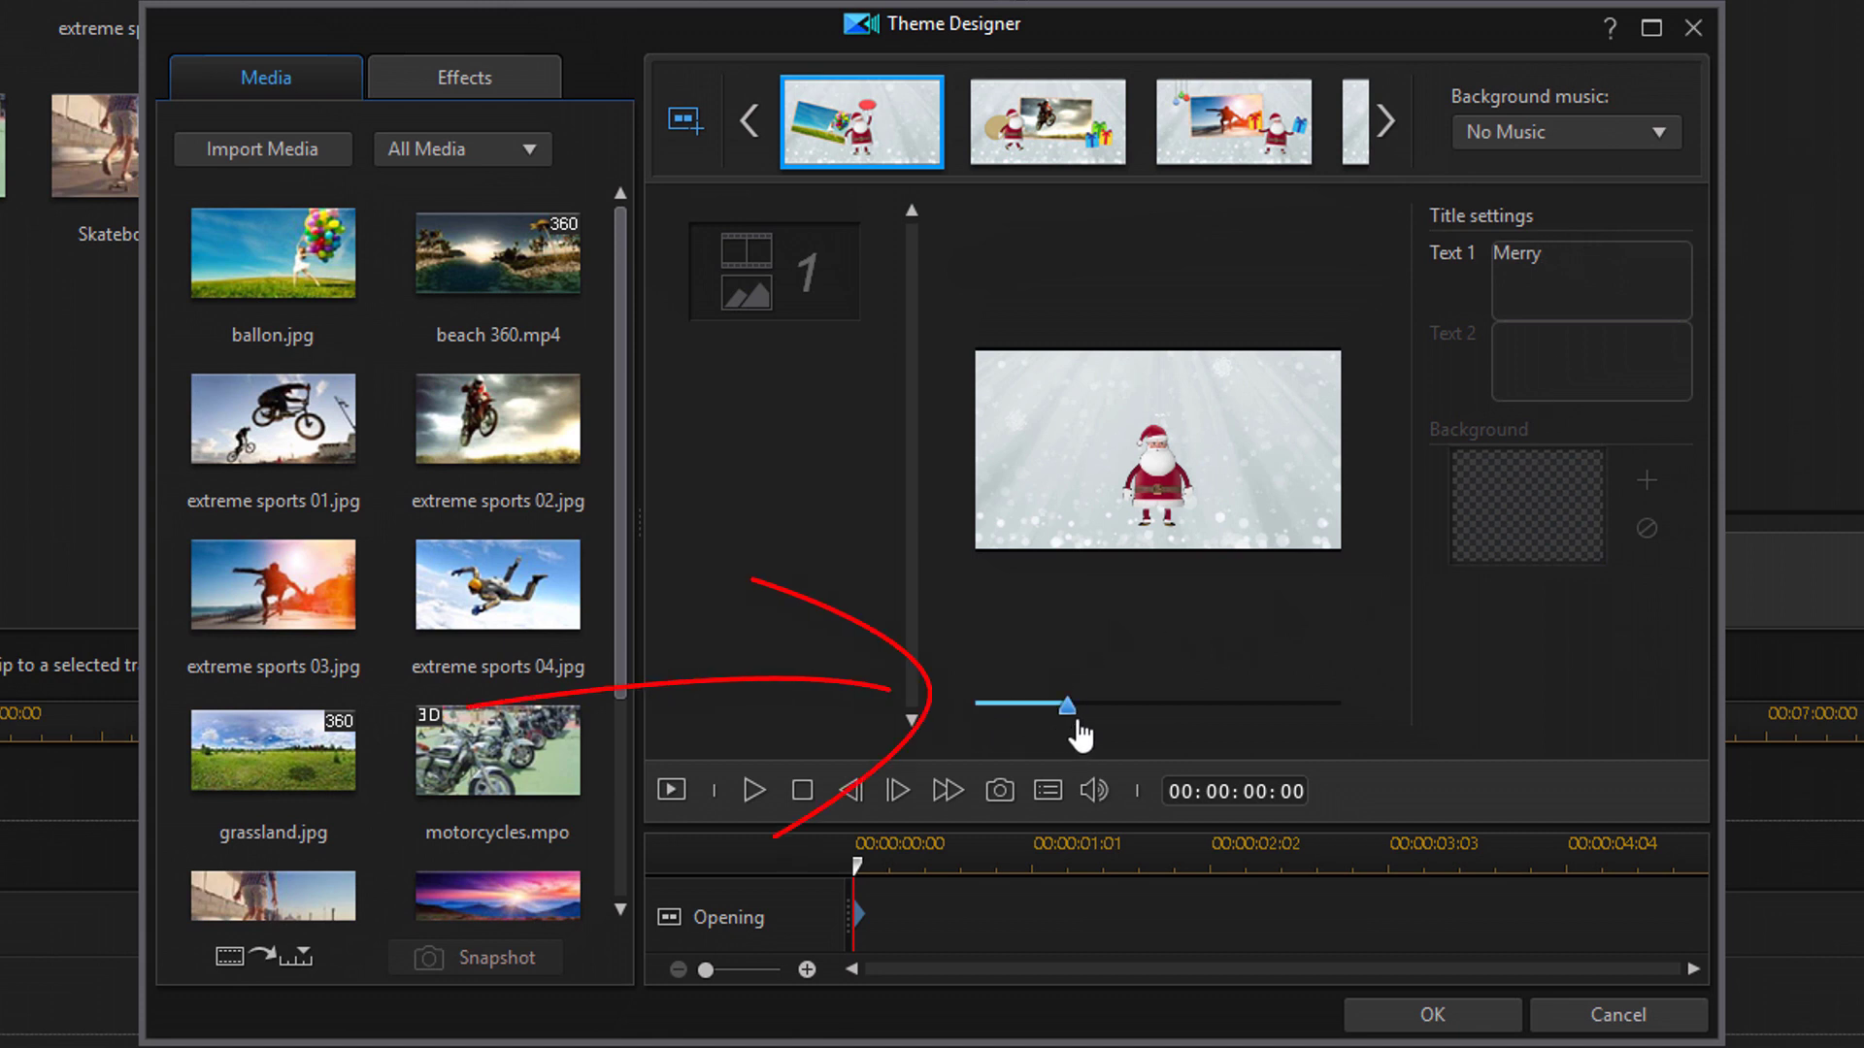
click(1126, 712)
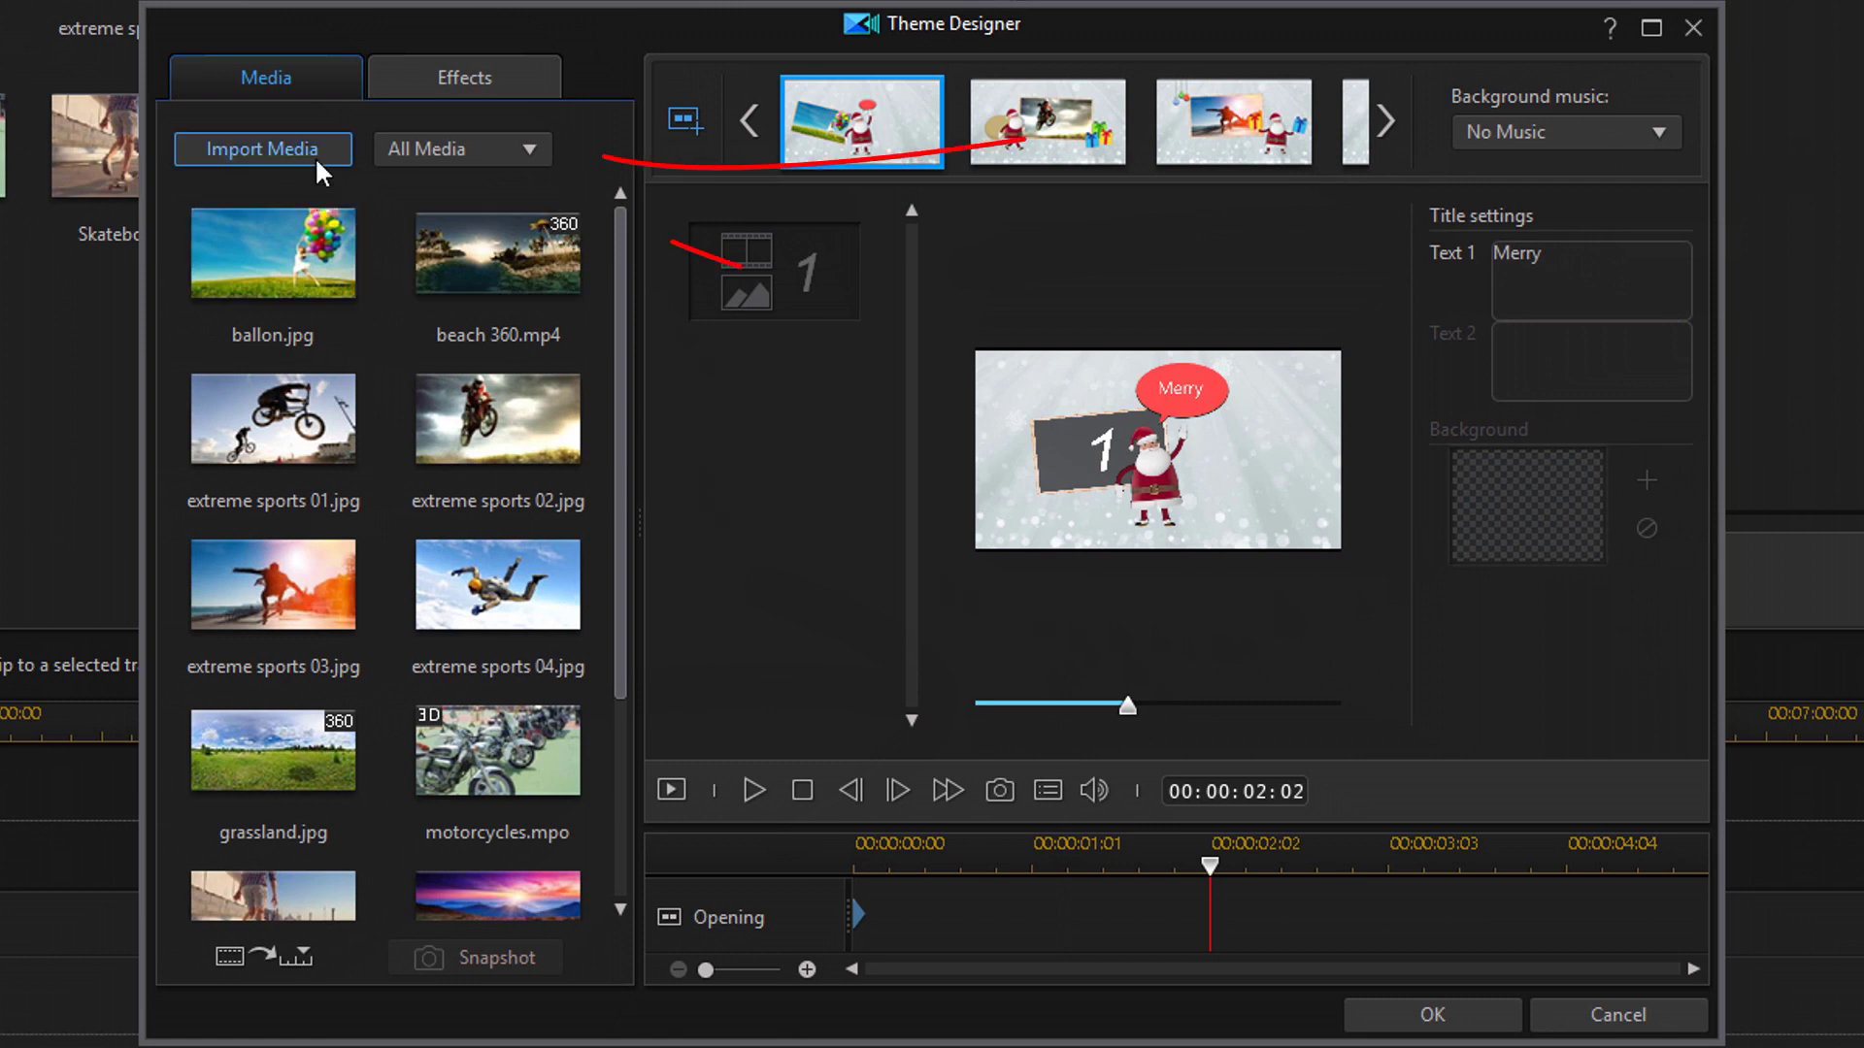
Keep the media filter on All Media and select Skateboard.mp4 in the Media tab
click(526, 149)
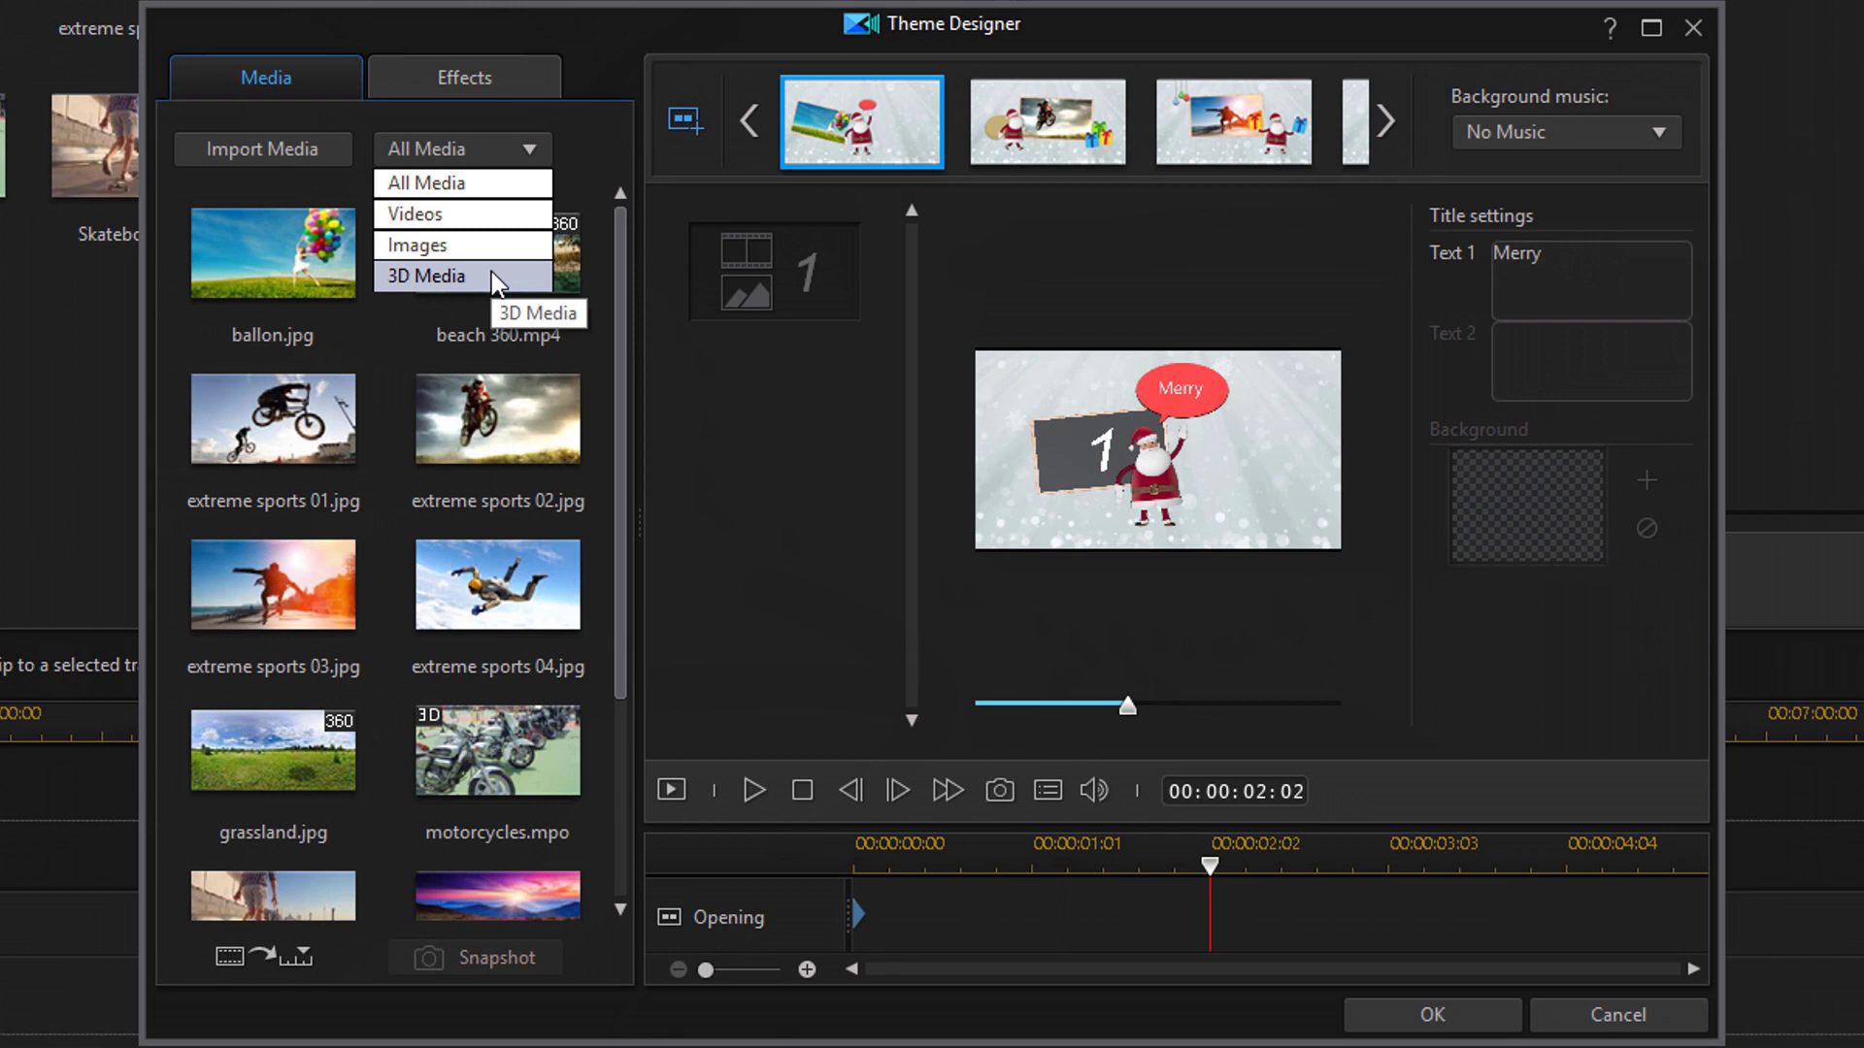
click(573, 152)
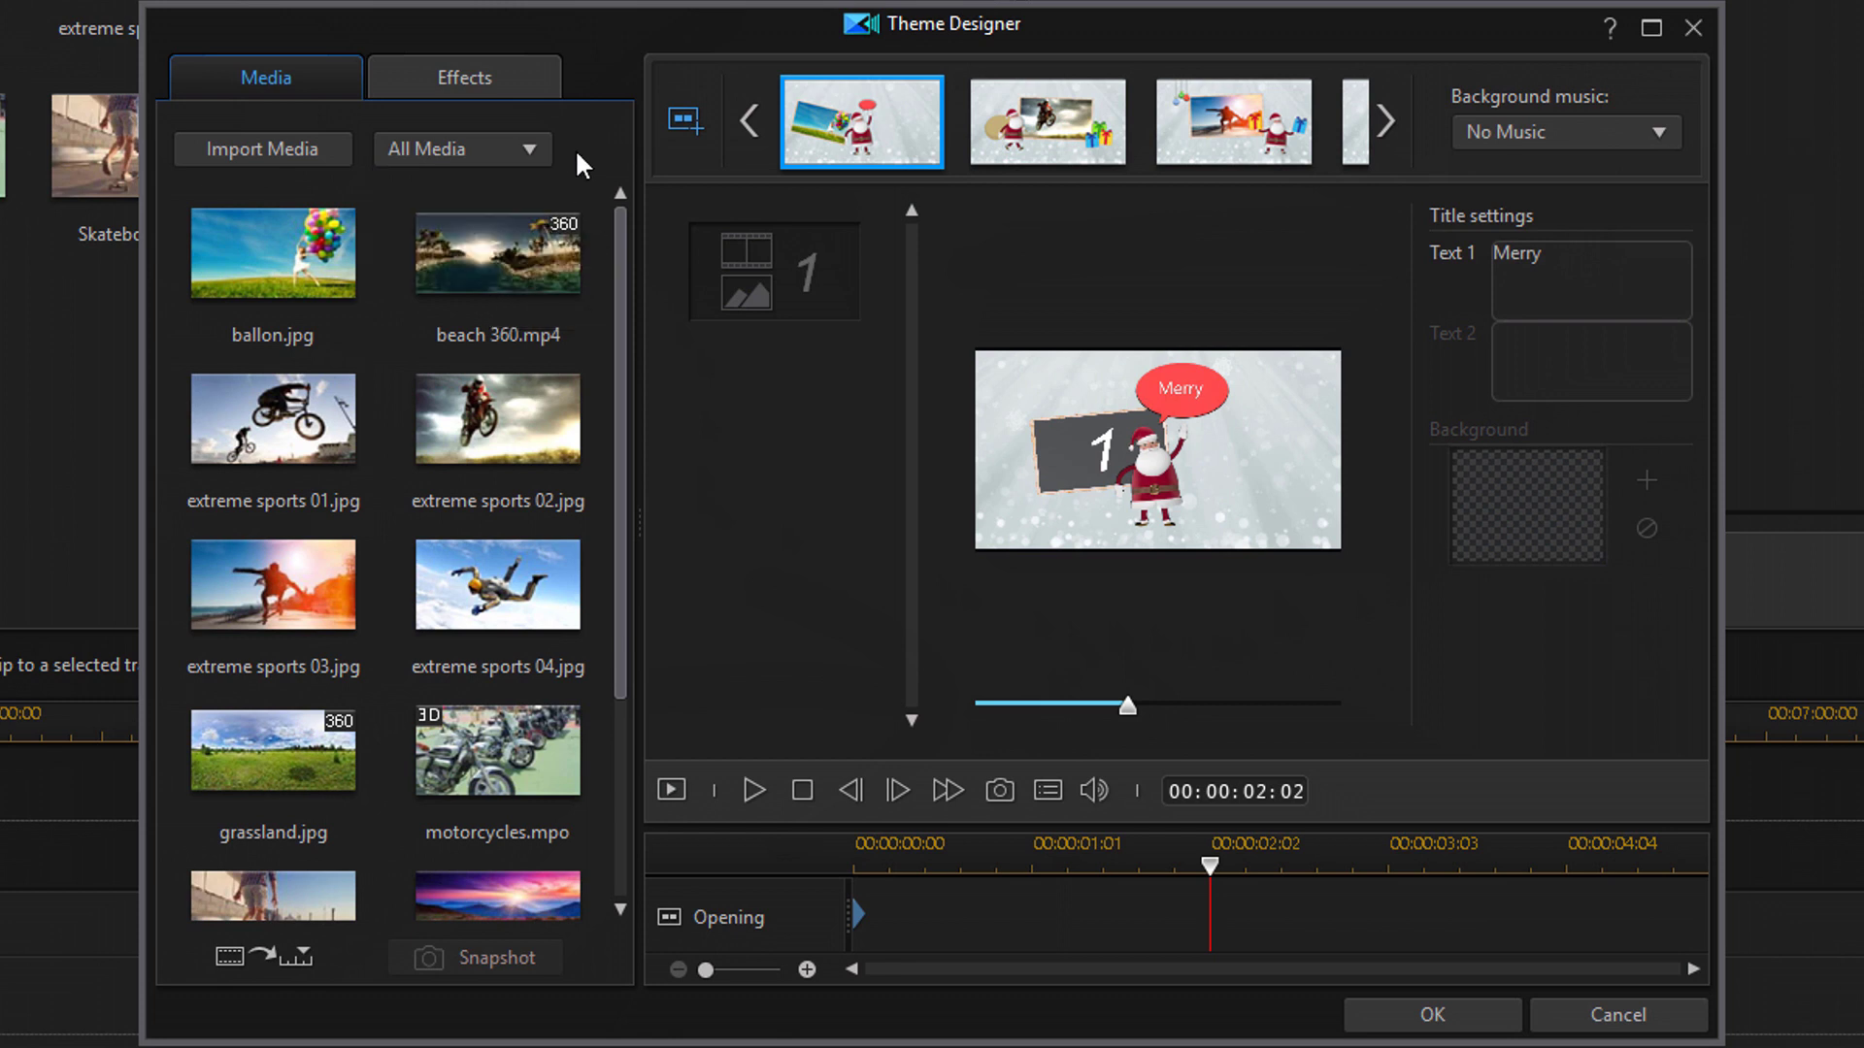
drag(615, 379, 648, 631)
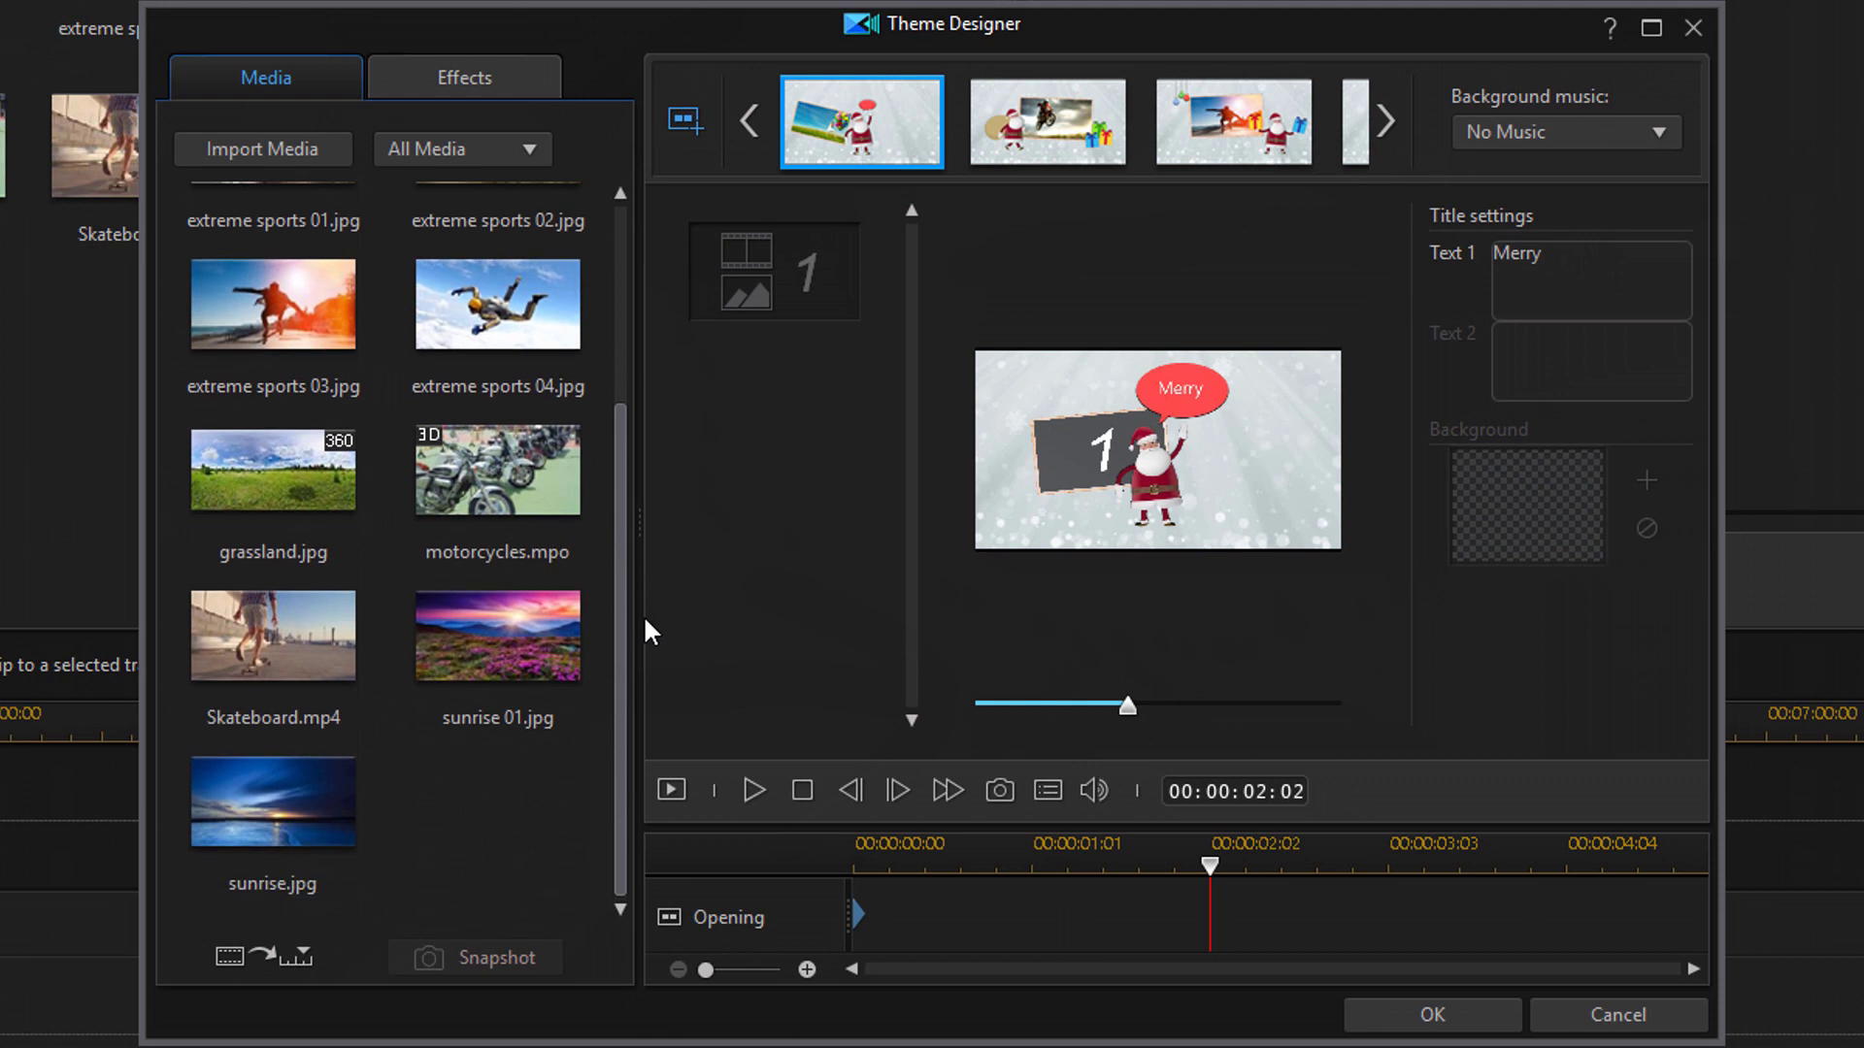
click(290, 658)
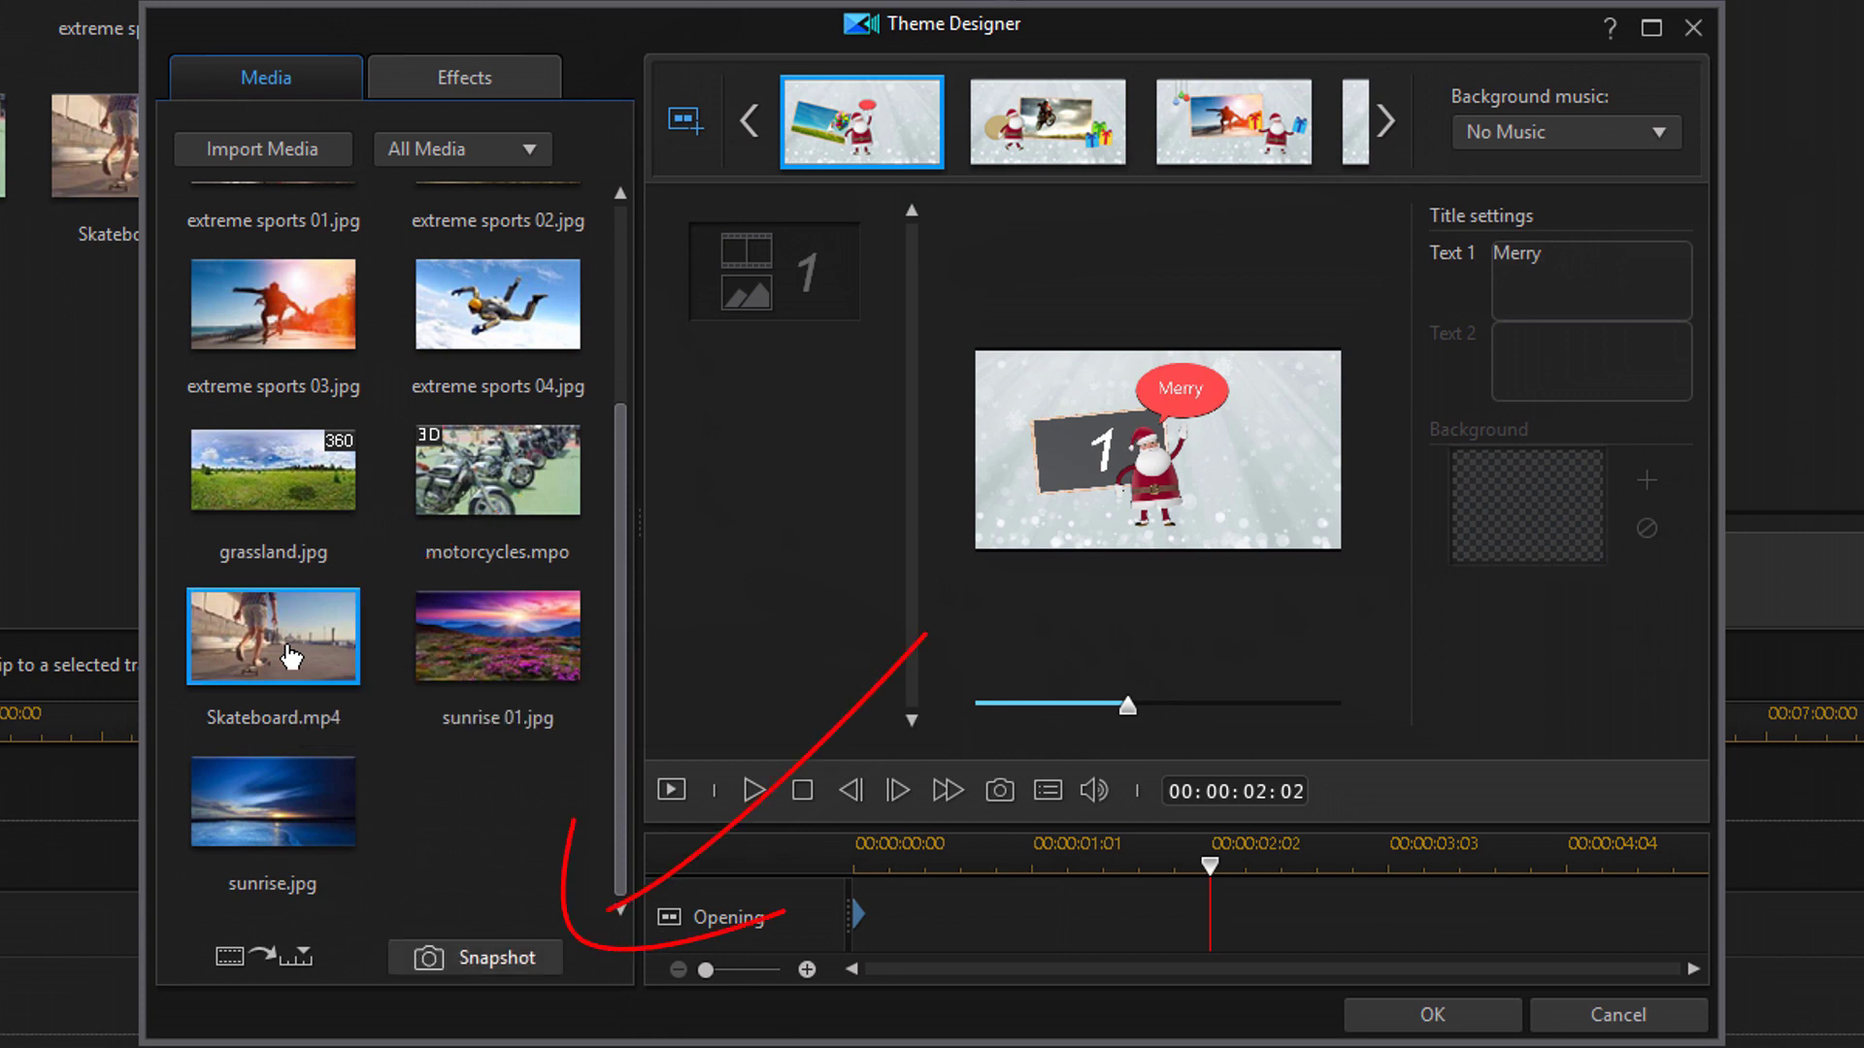
Snapshot Skateboard.mp4 at 00:00:05:23 and import the still into the media library
click(497, 959)
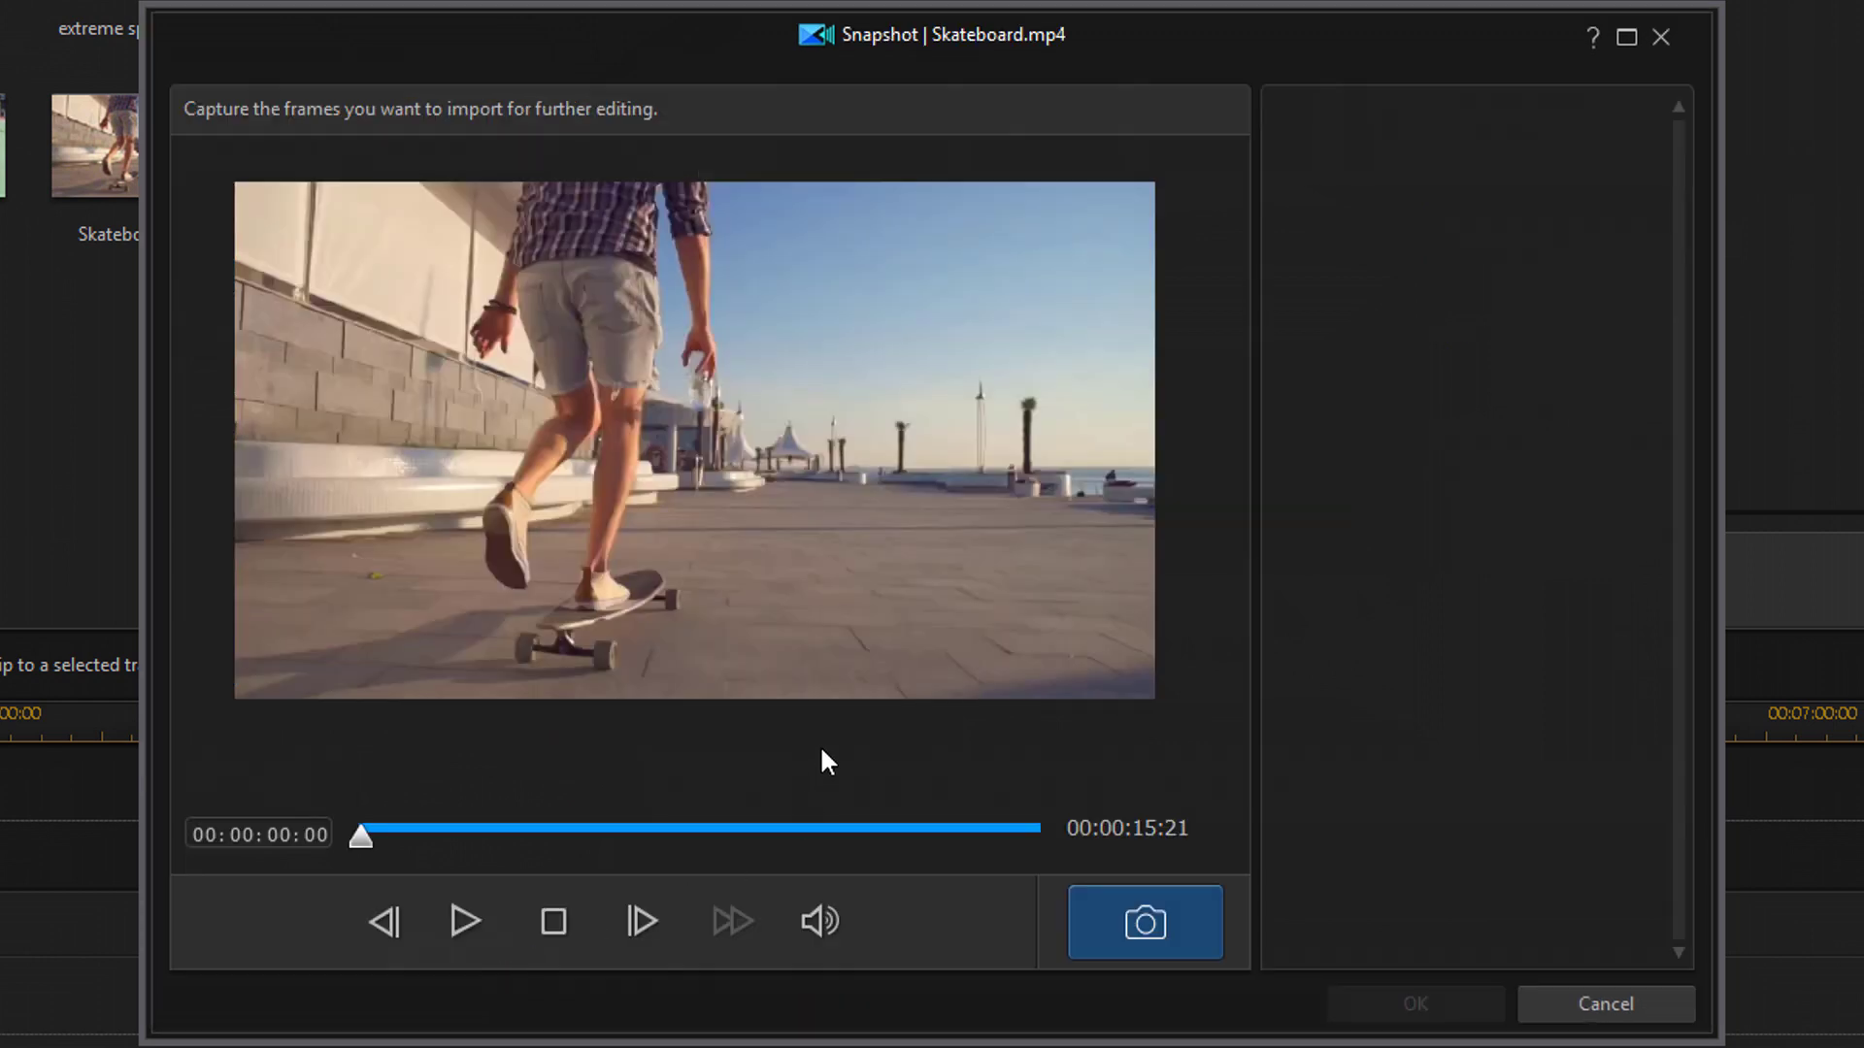
click(563, 832)
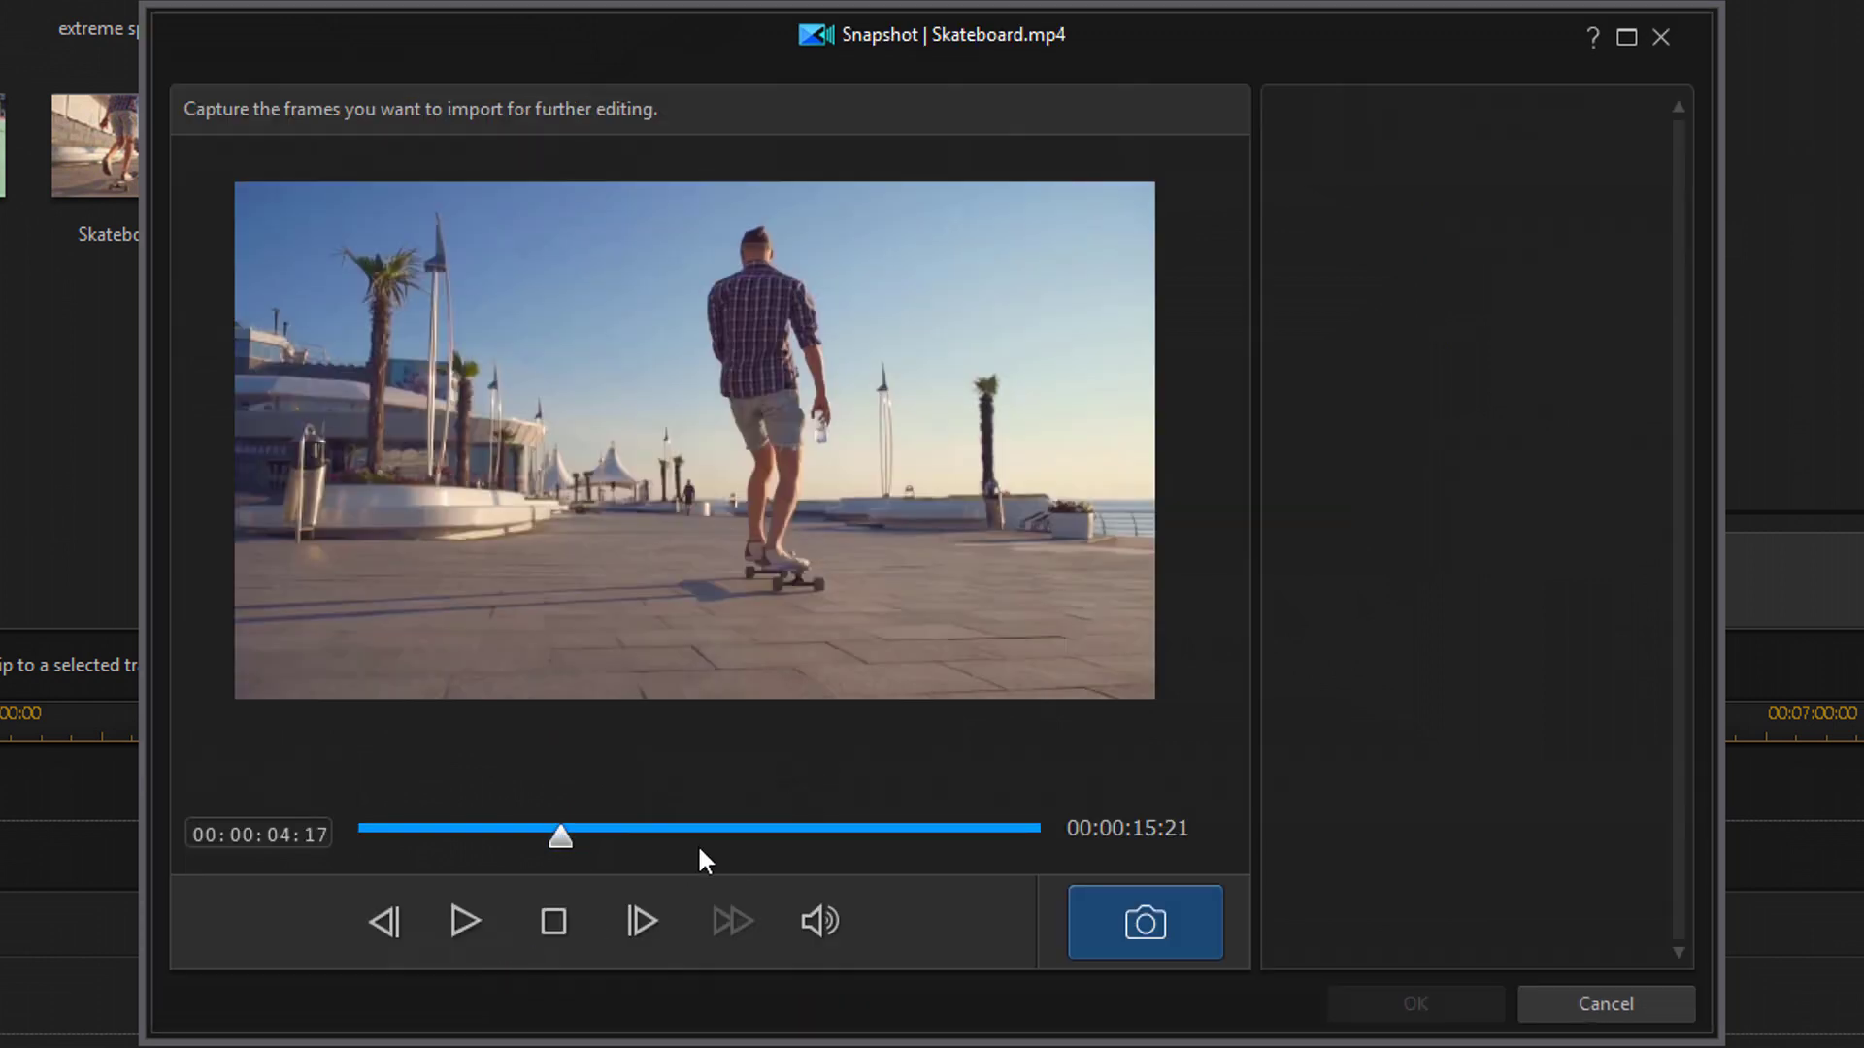
click(637, 919)
click(637, 919)
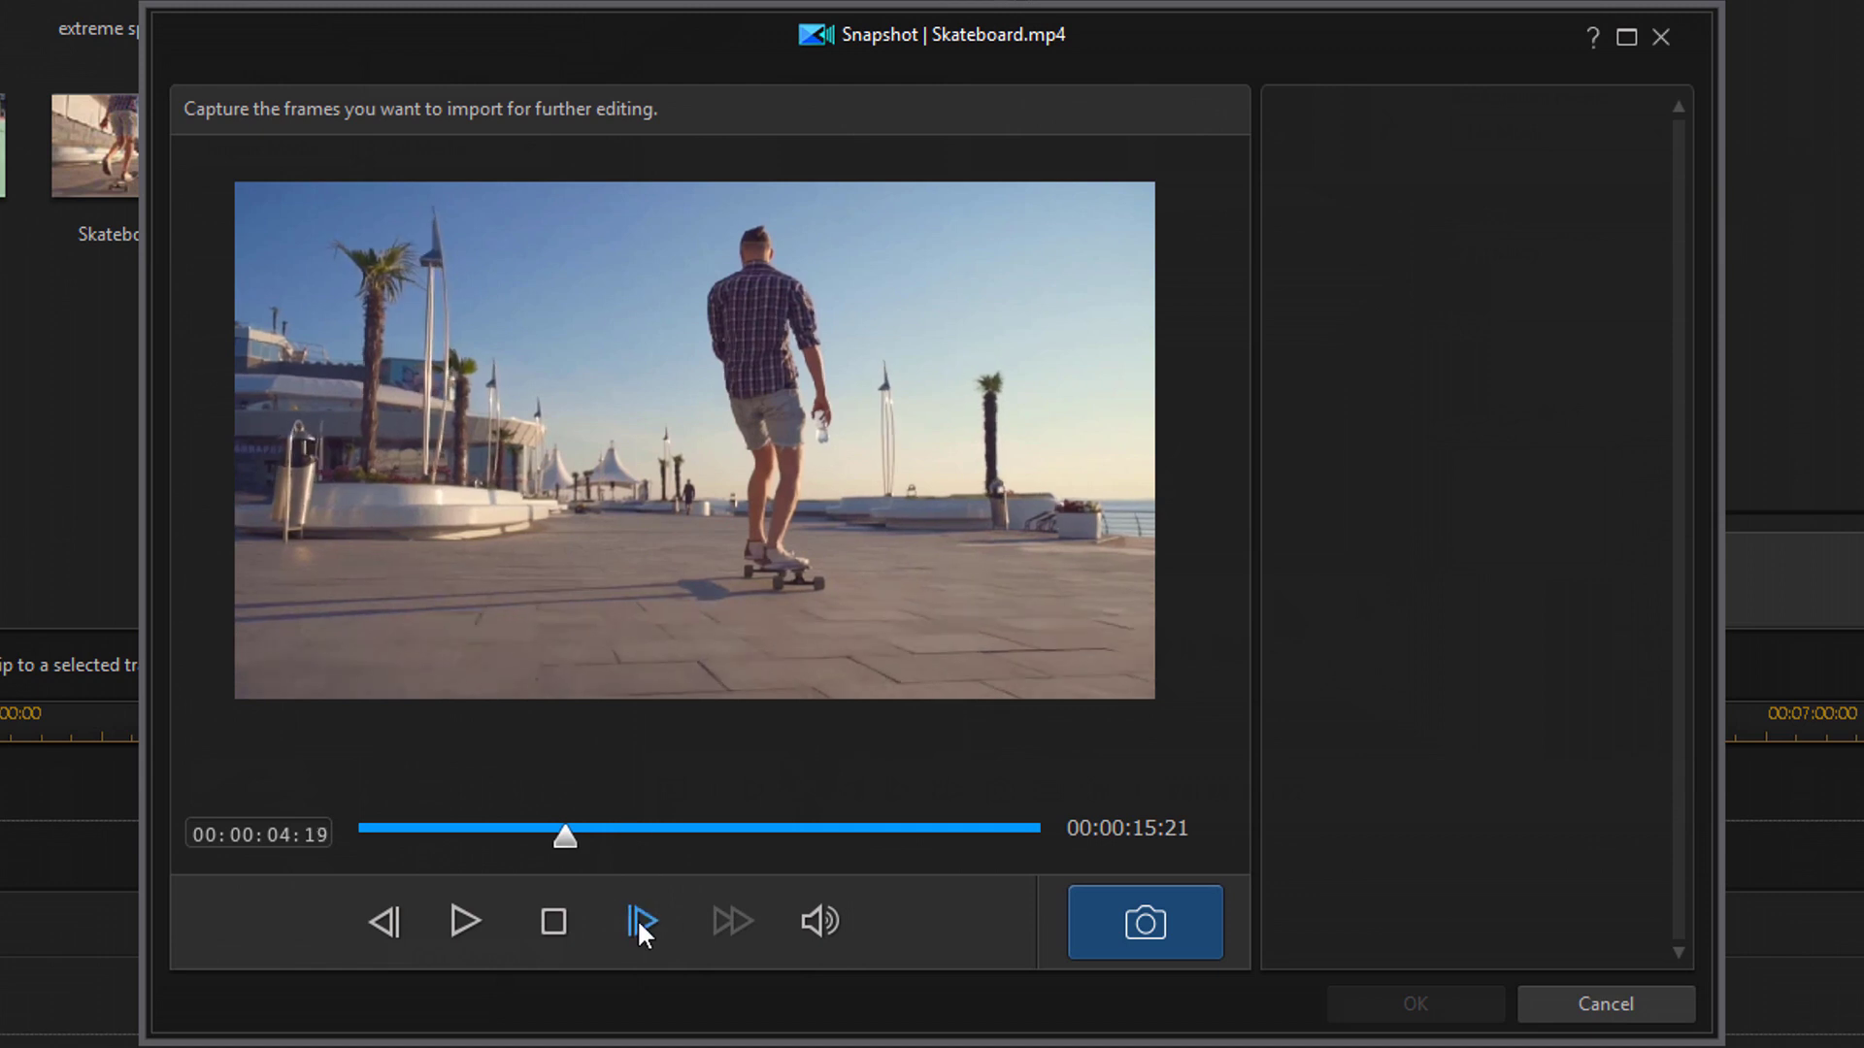
click(636, 918)
click(387, 923)
click(387, 923)
click(748, 830)
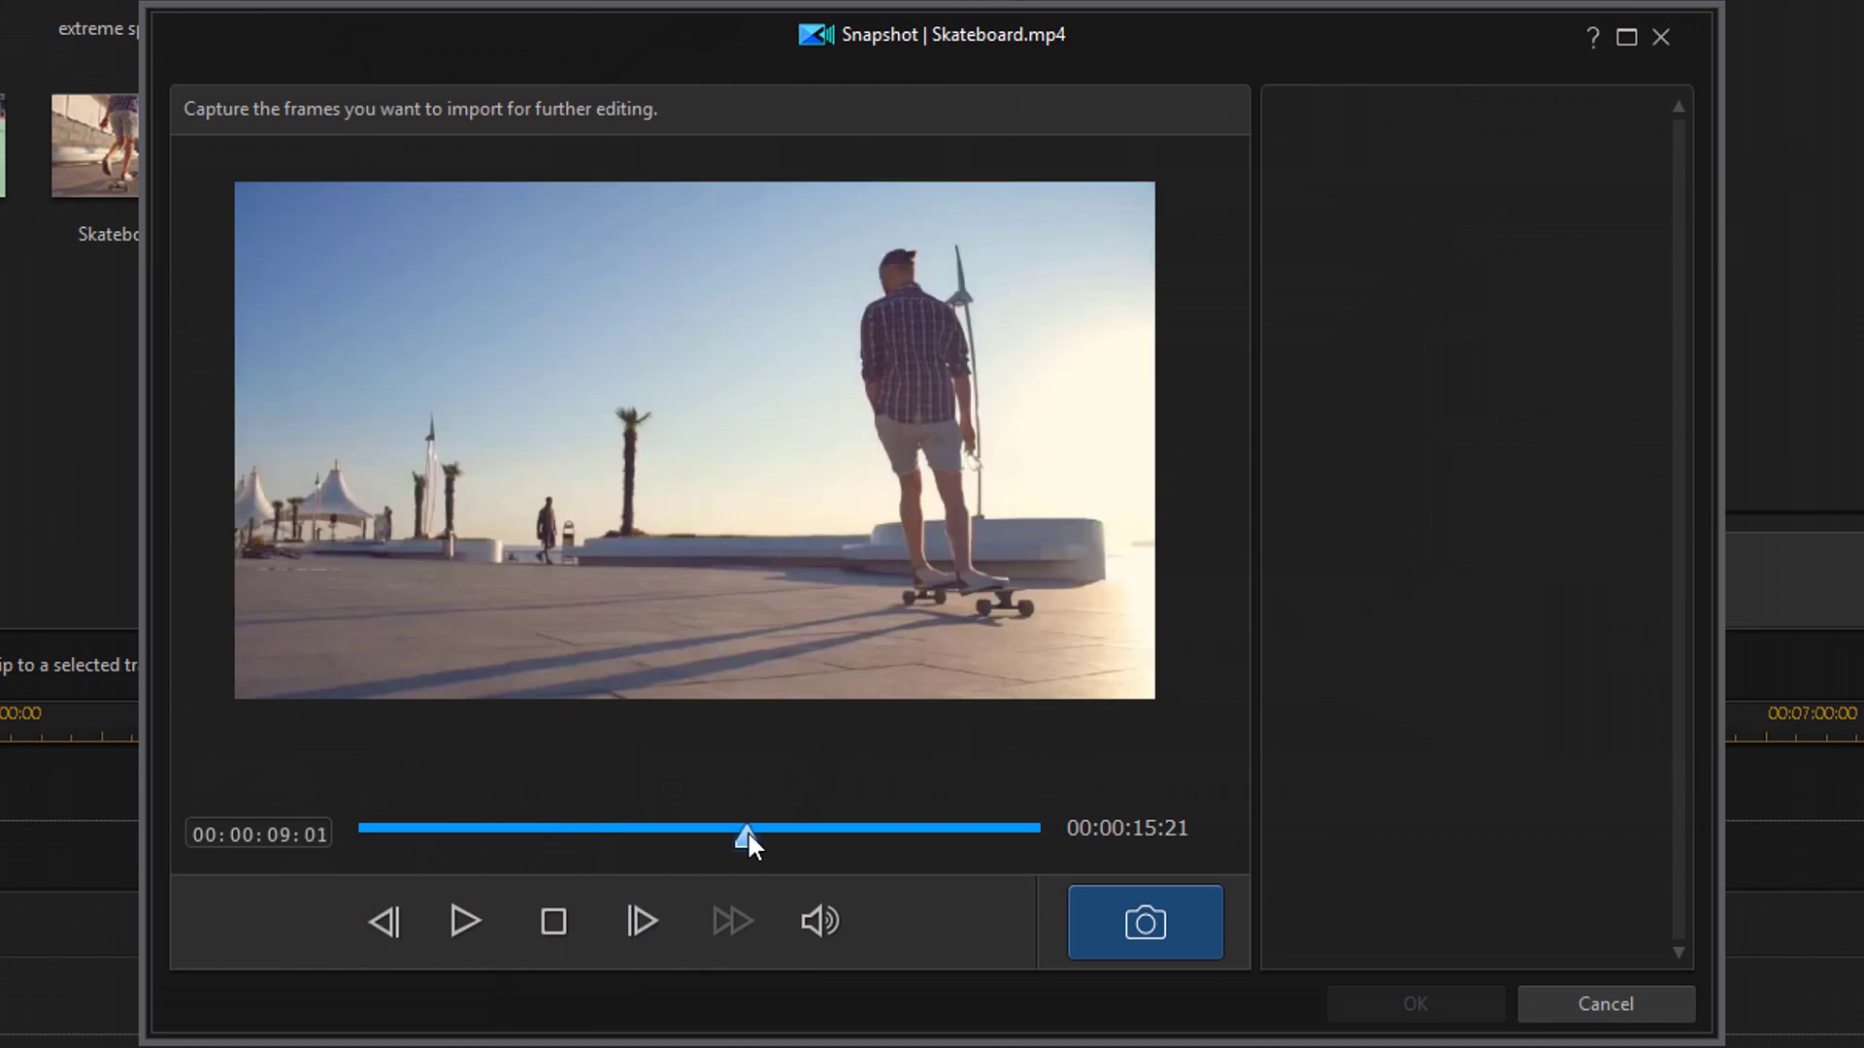
click(613, 829)
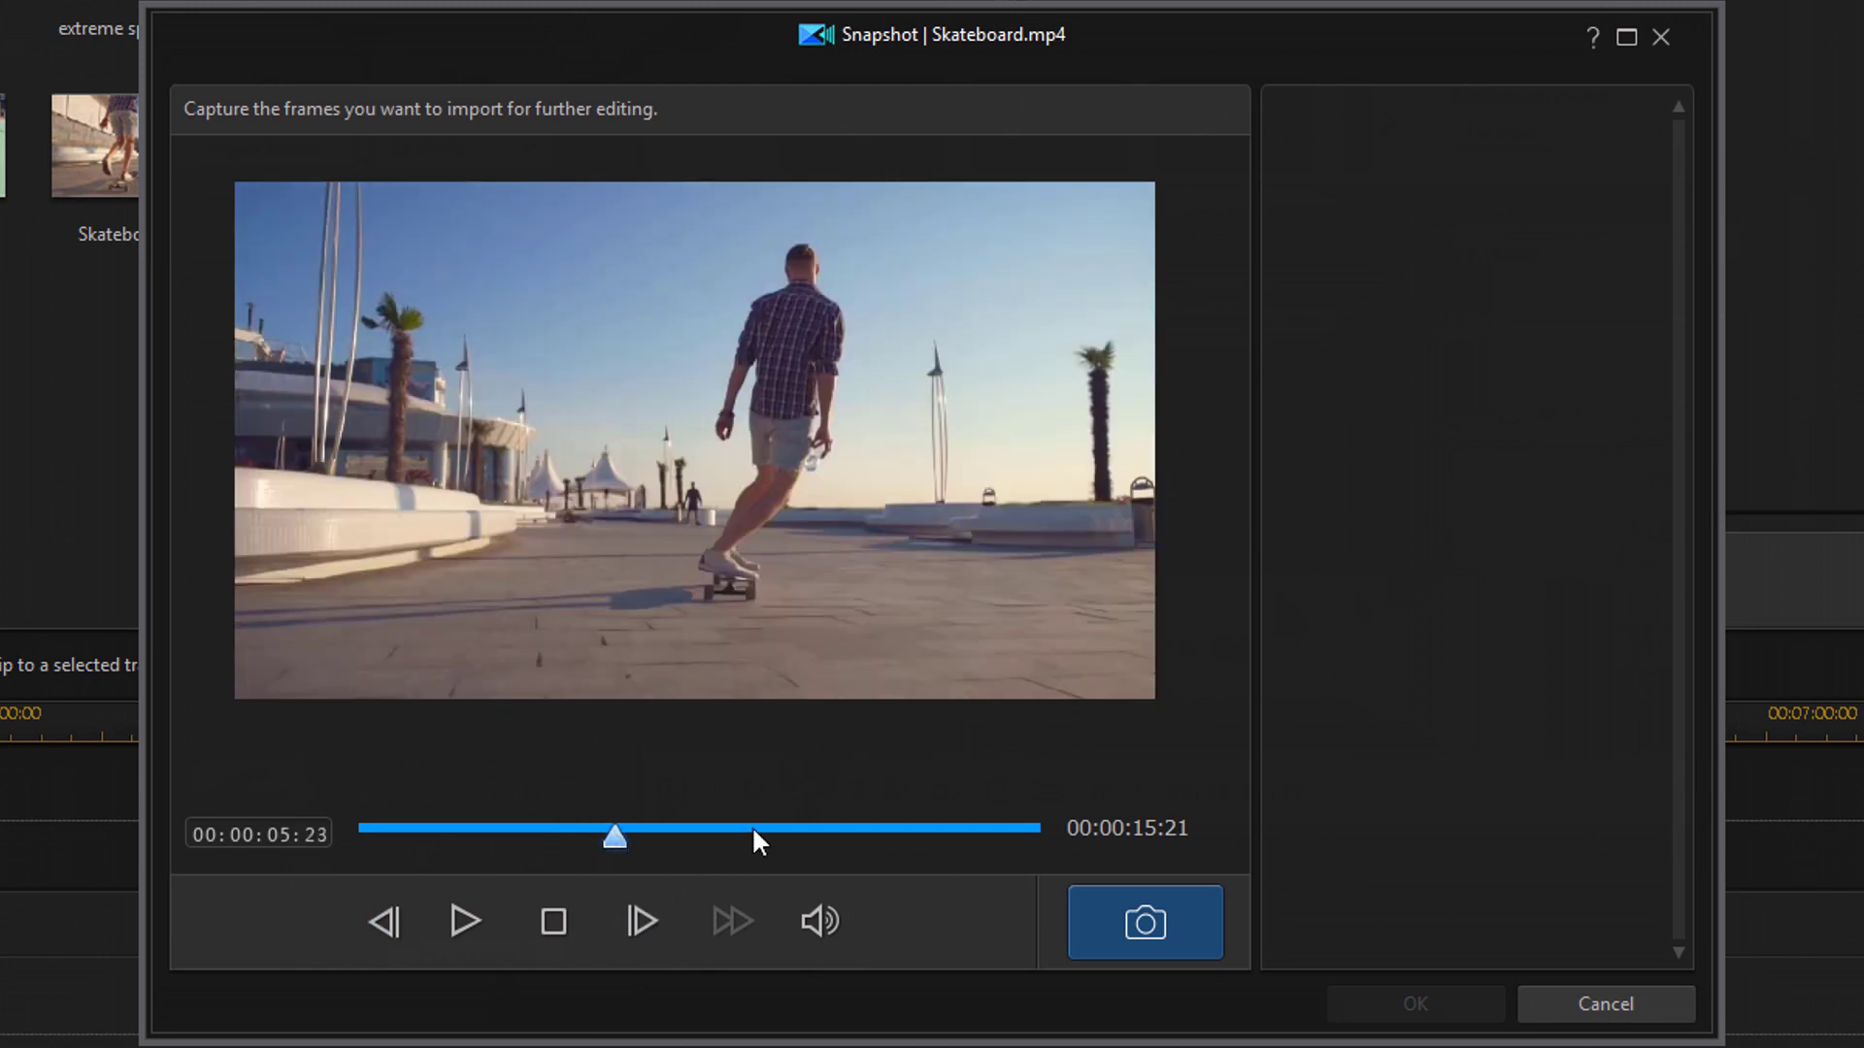
click(1138, 922)
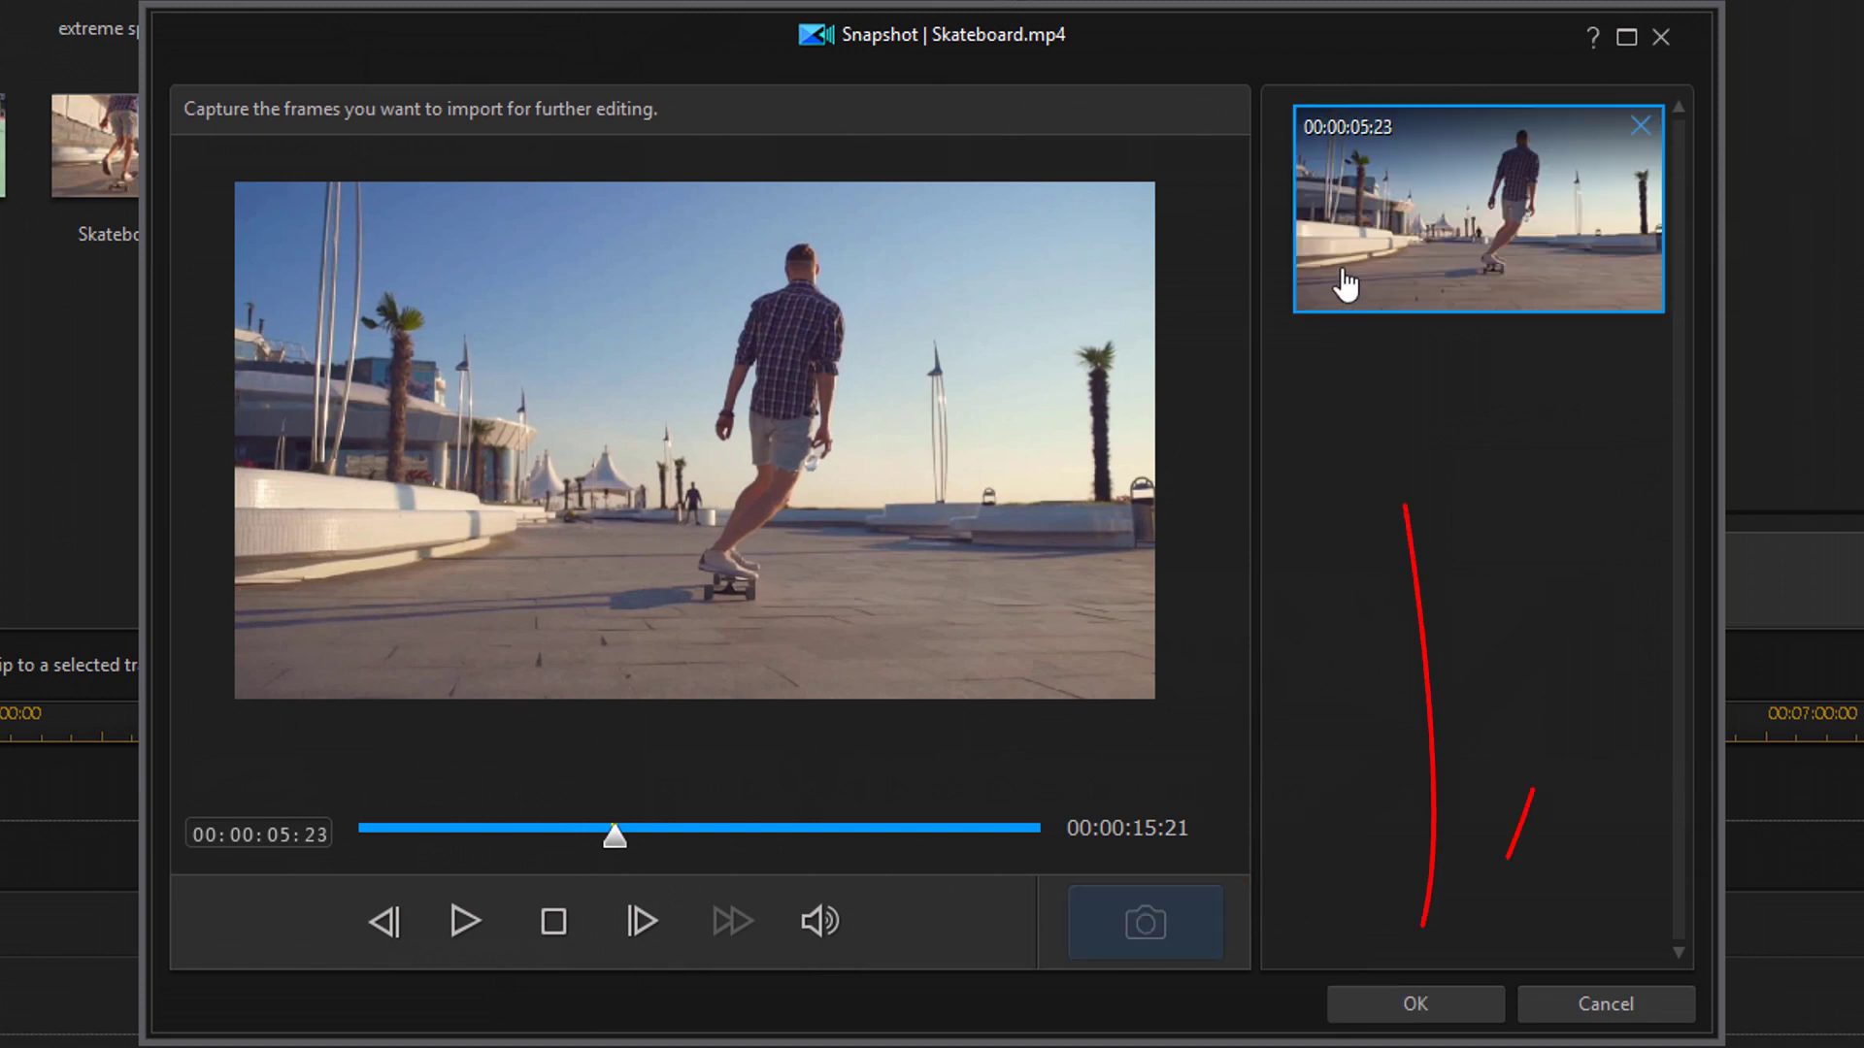
click(1431, 1002)
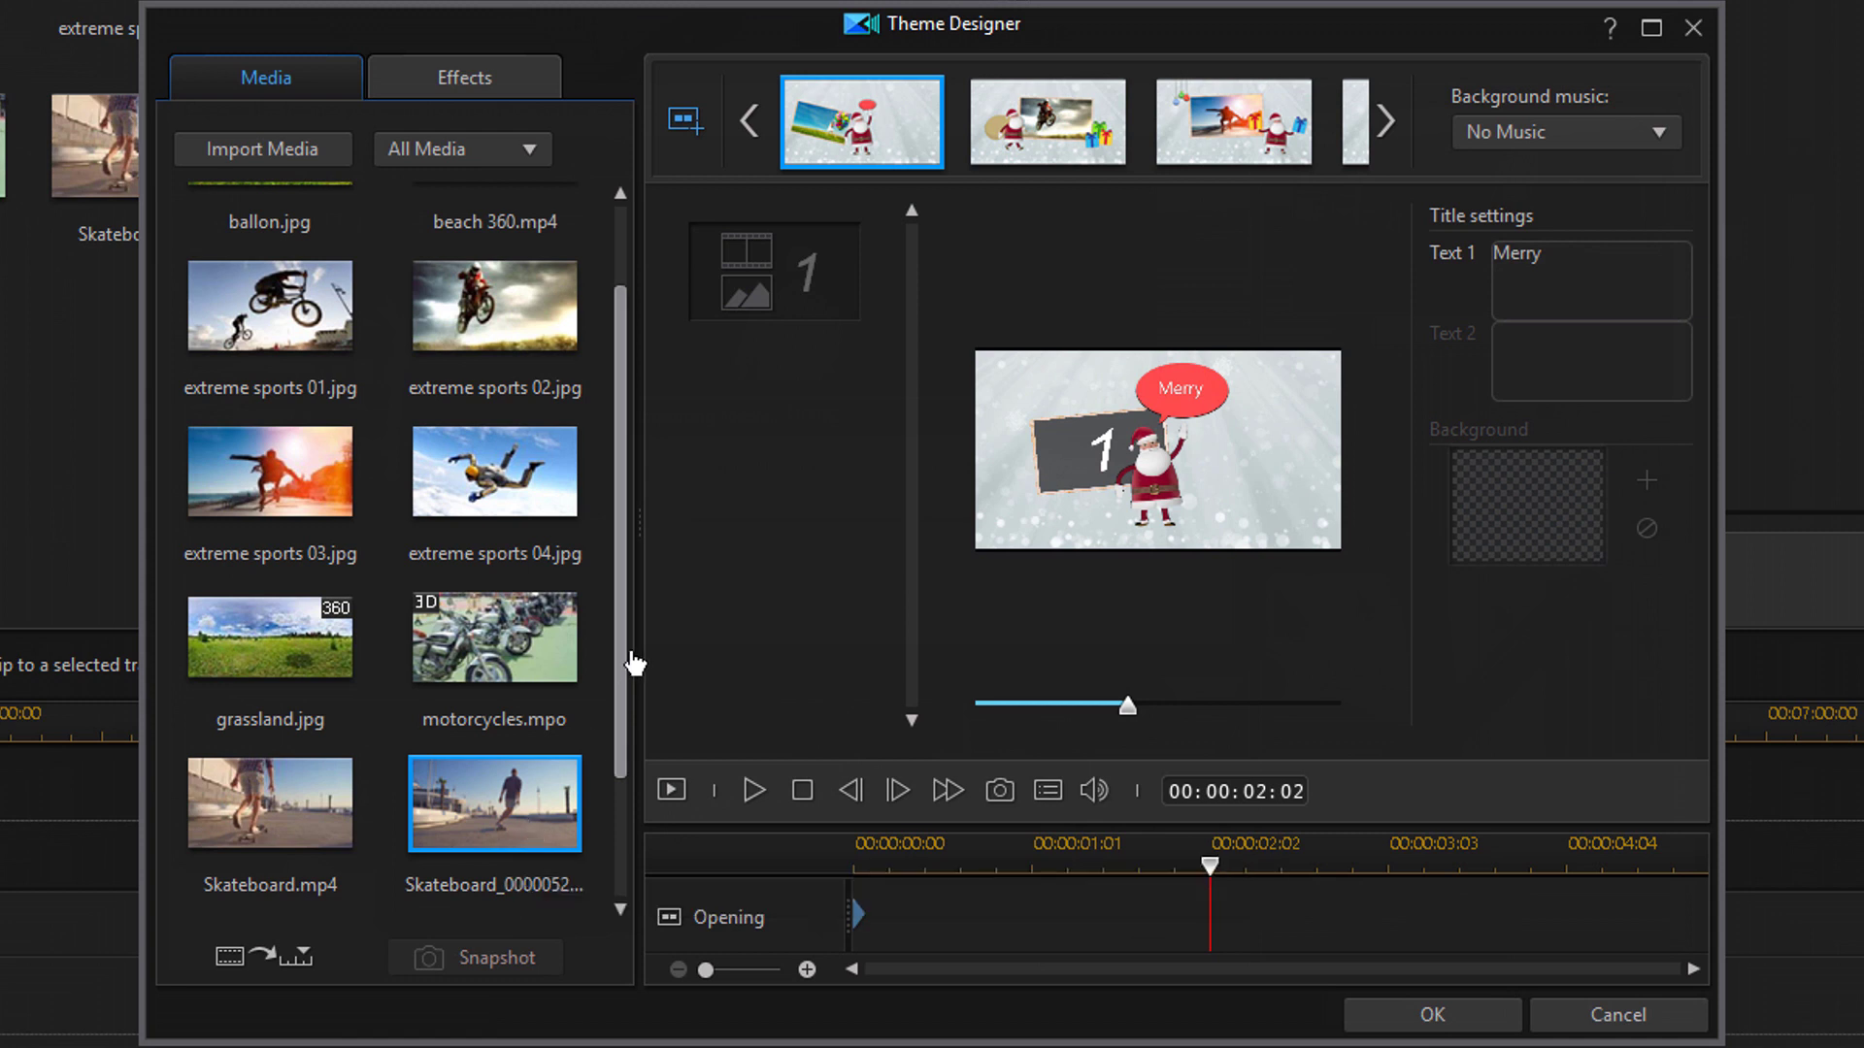
Scroll the Media list back up to the top
drag(620, 607, 618, 451)
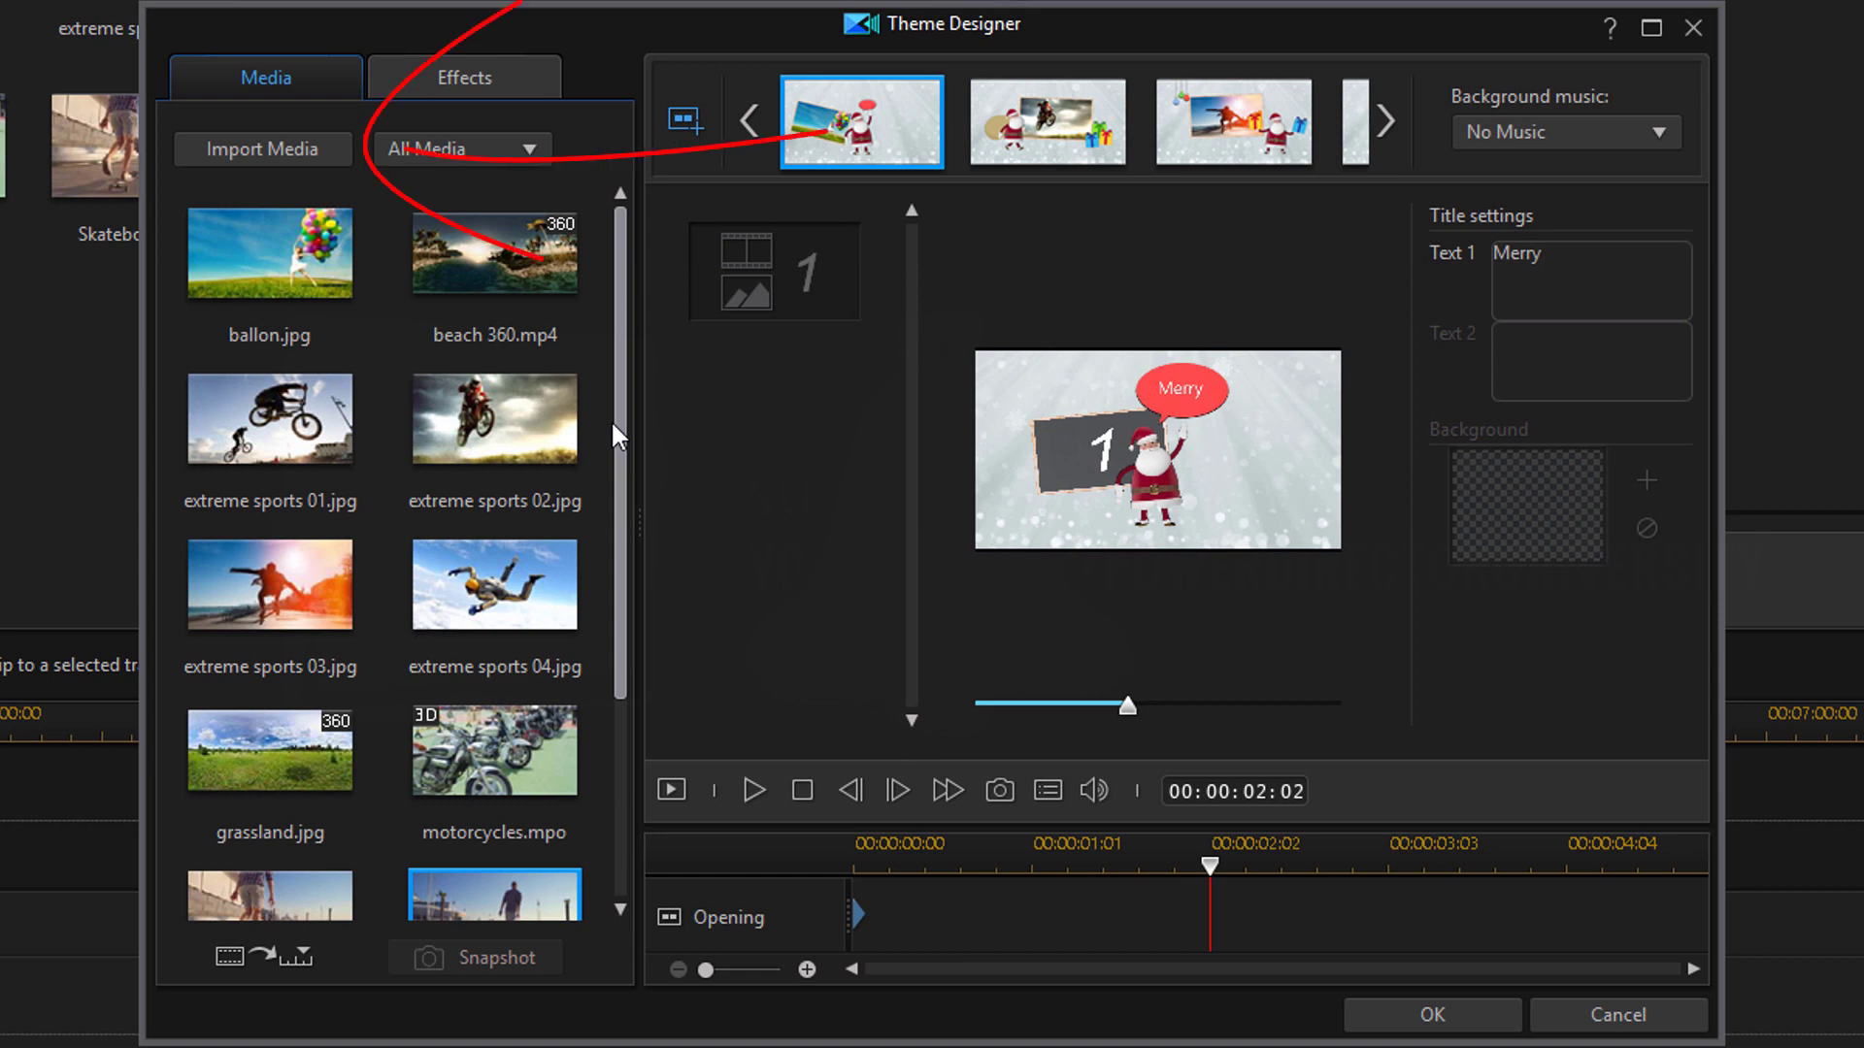
Import every image file from the Current Project folder into the media library
click(236, 146)
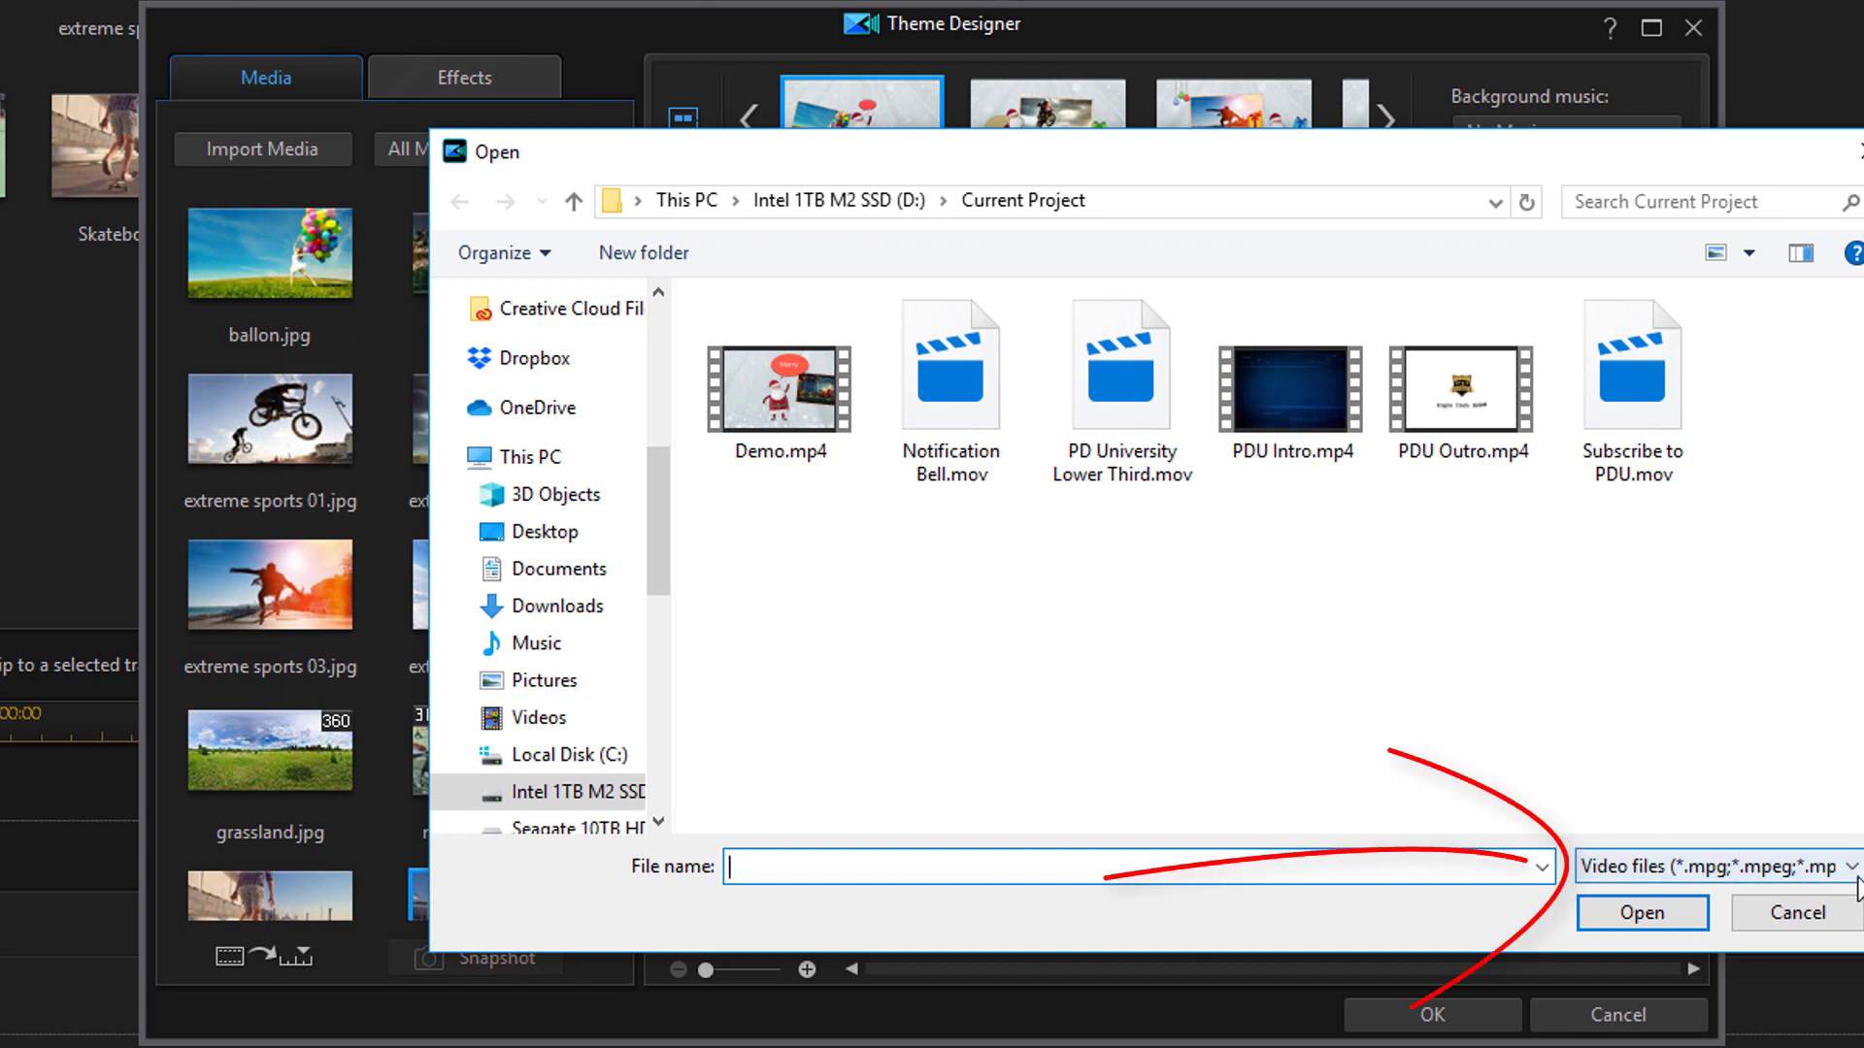
click(1858, 872)
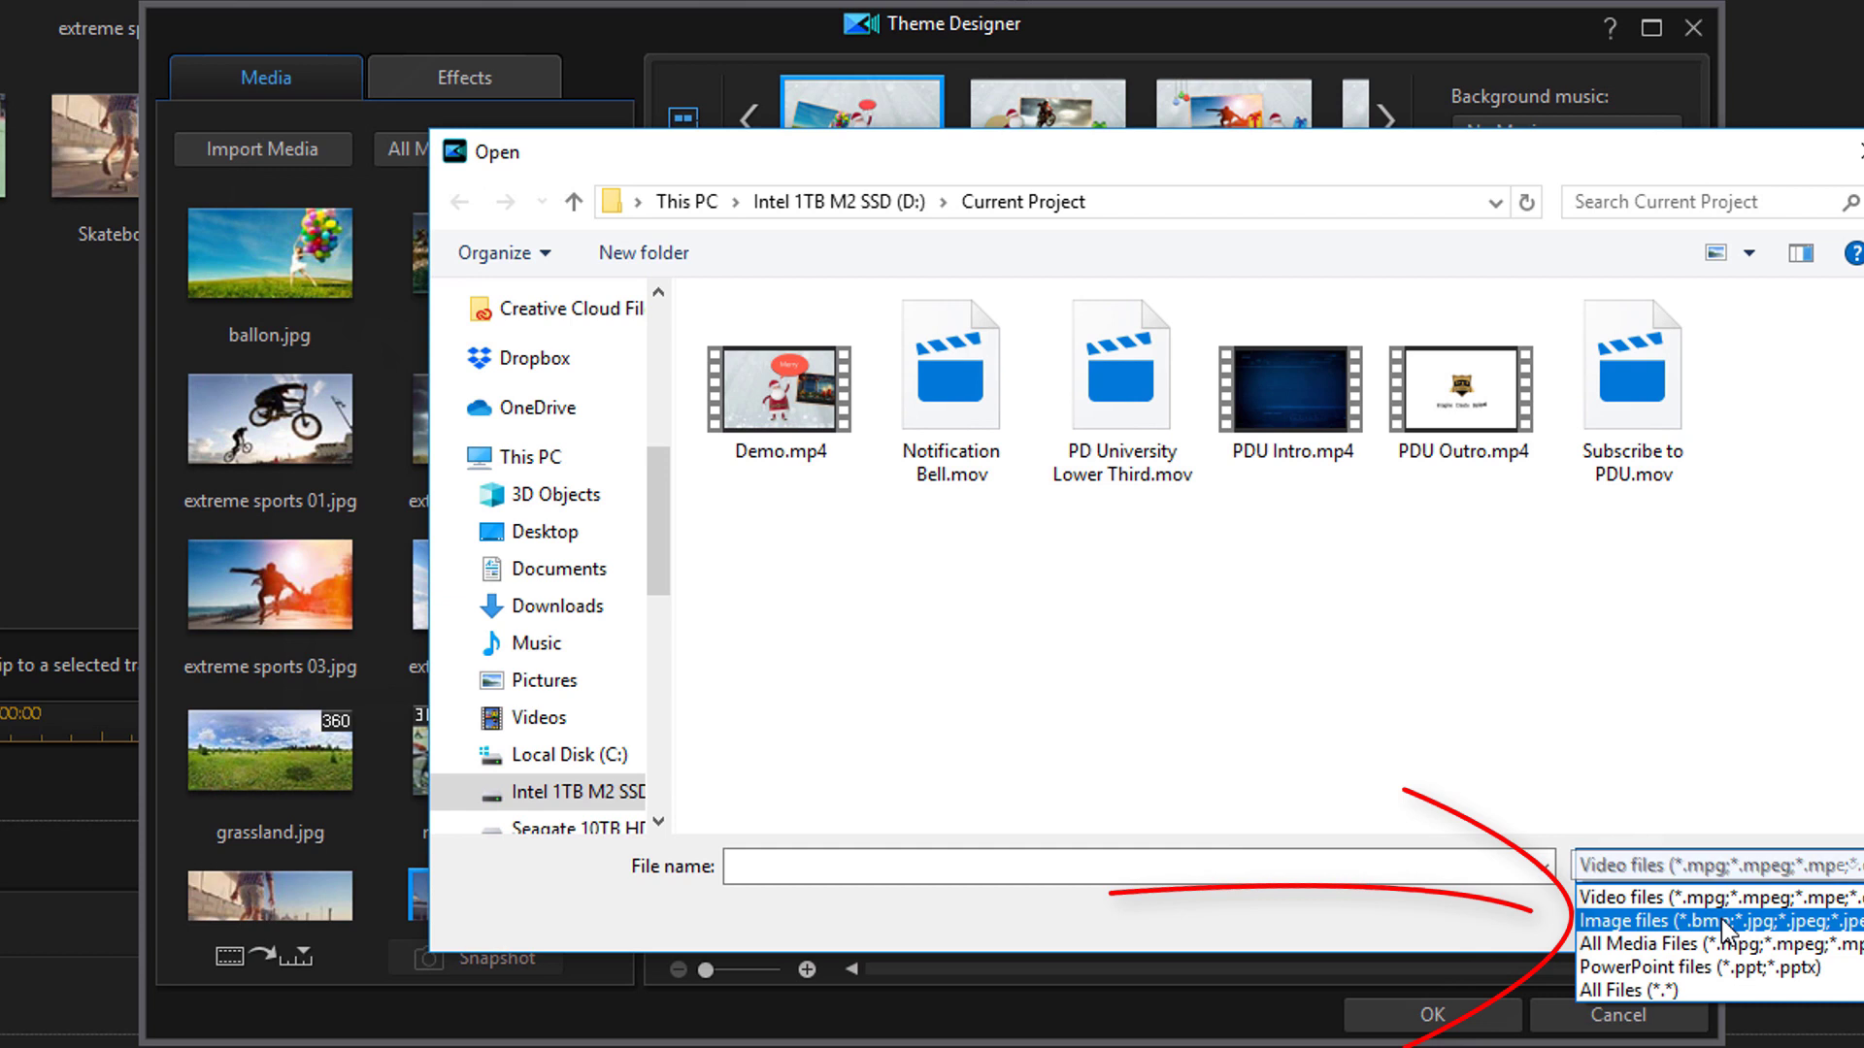
click(1723, 922)
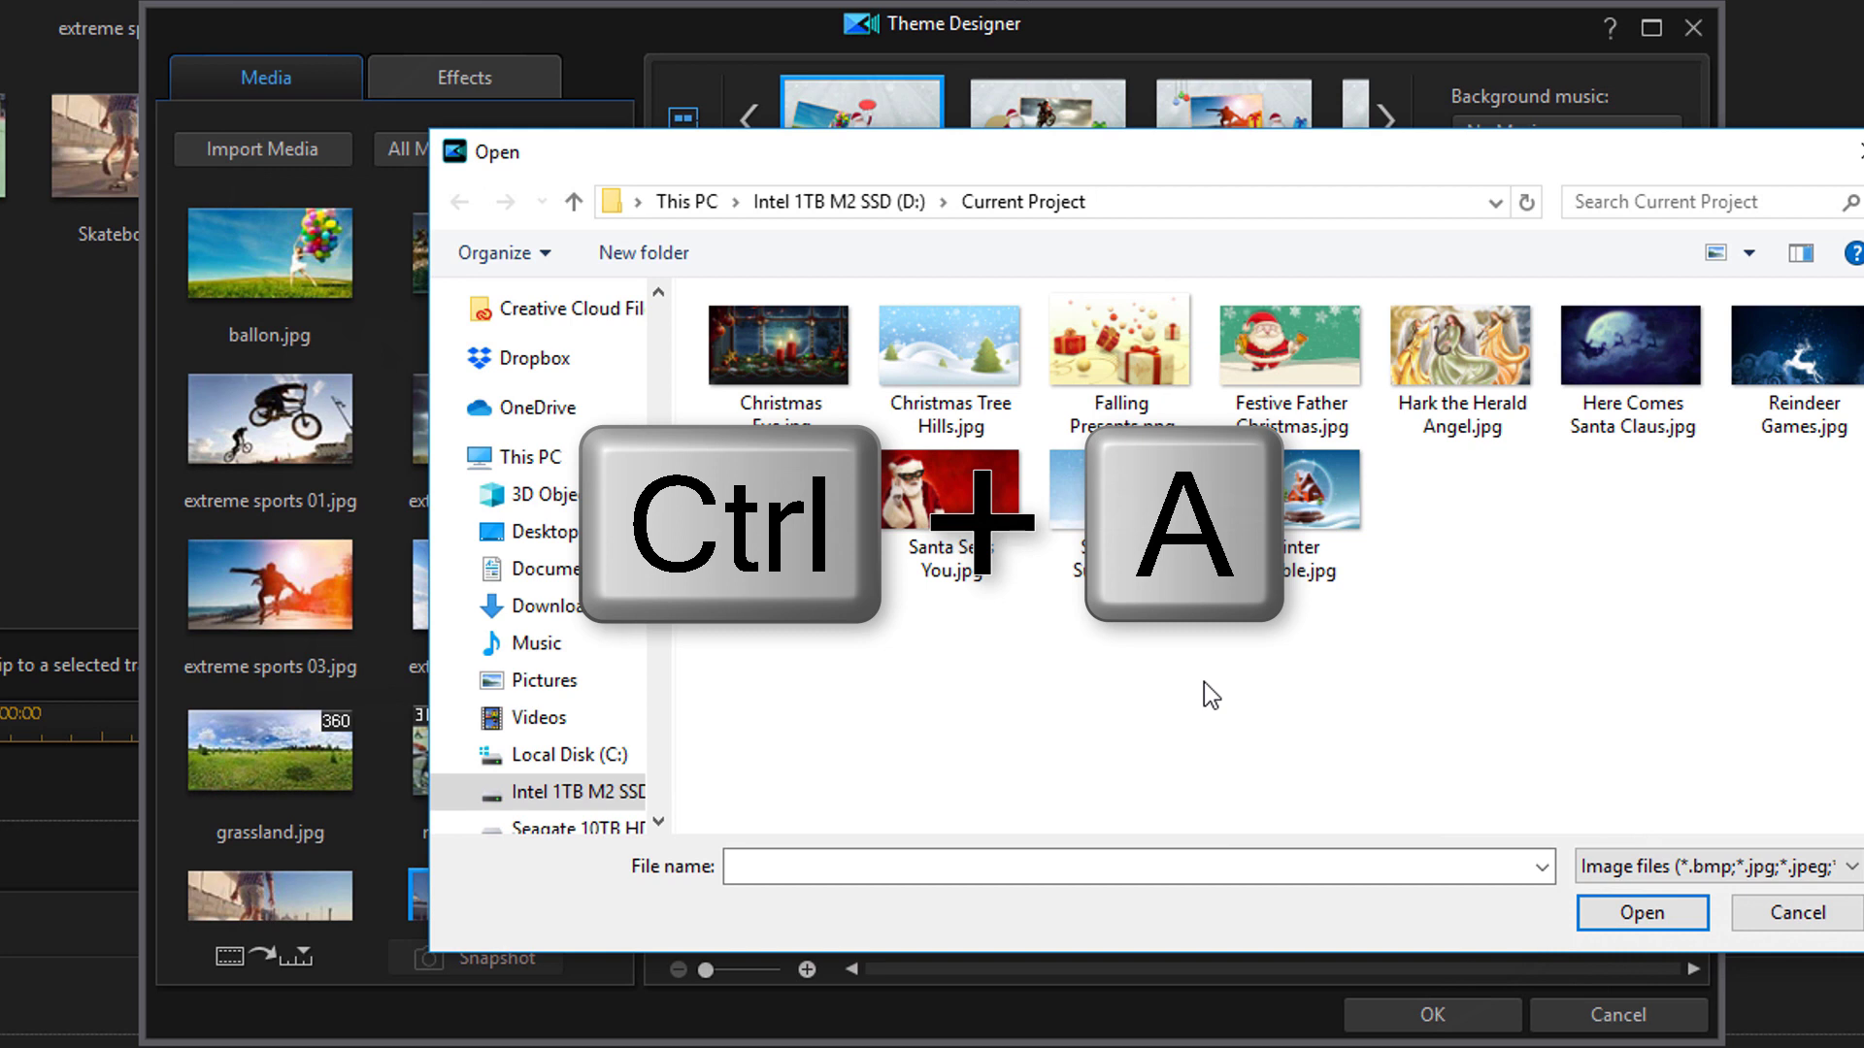
key(ctrl+a)
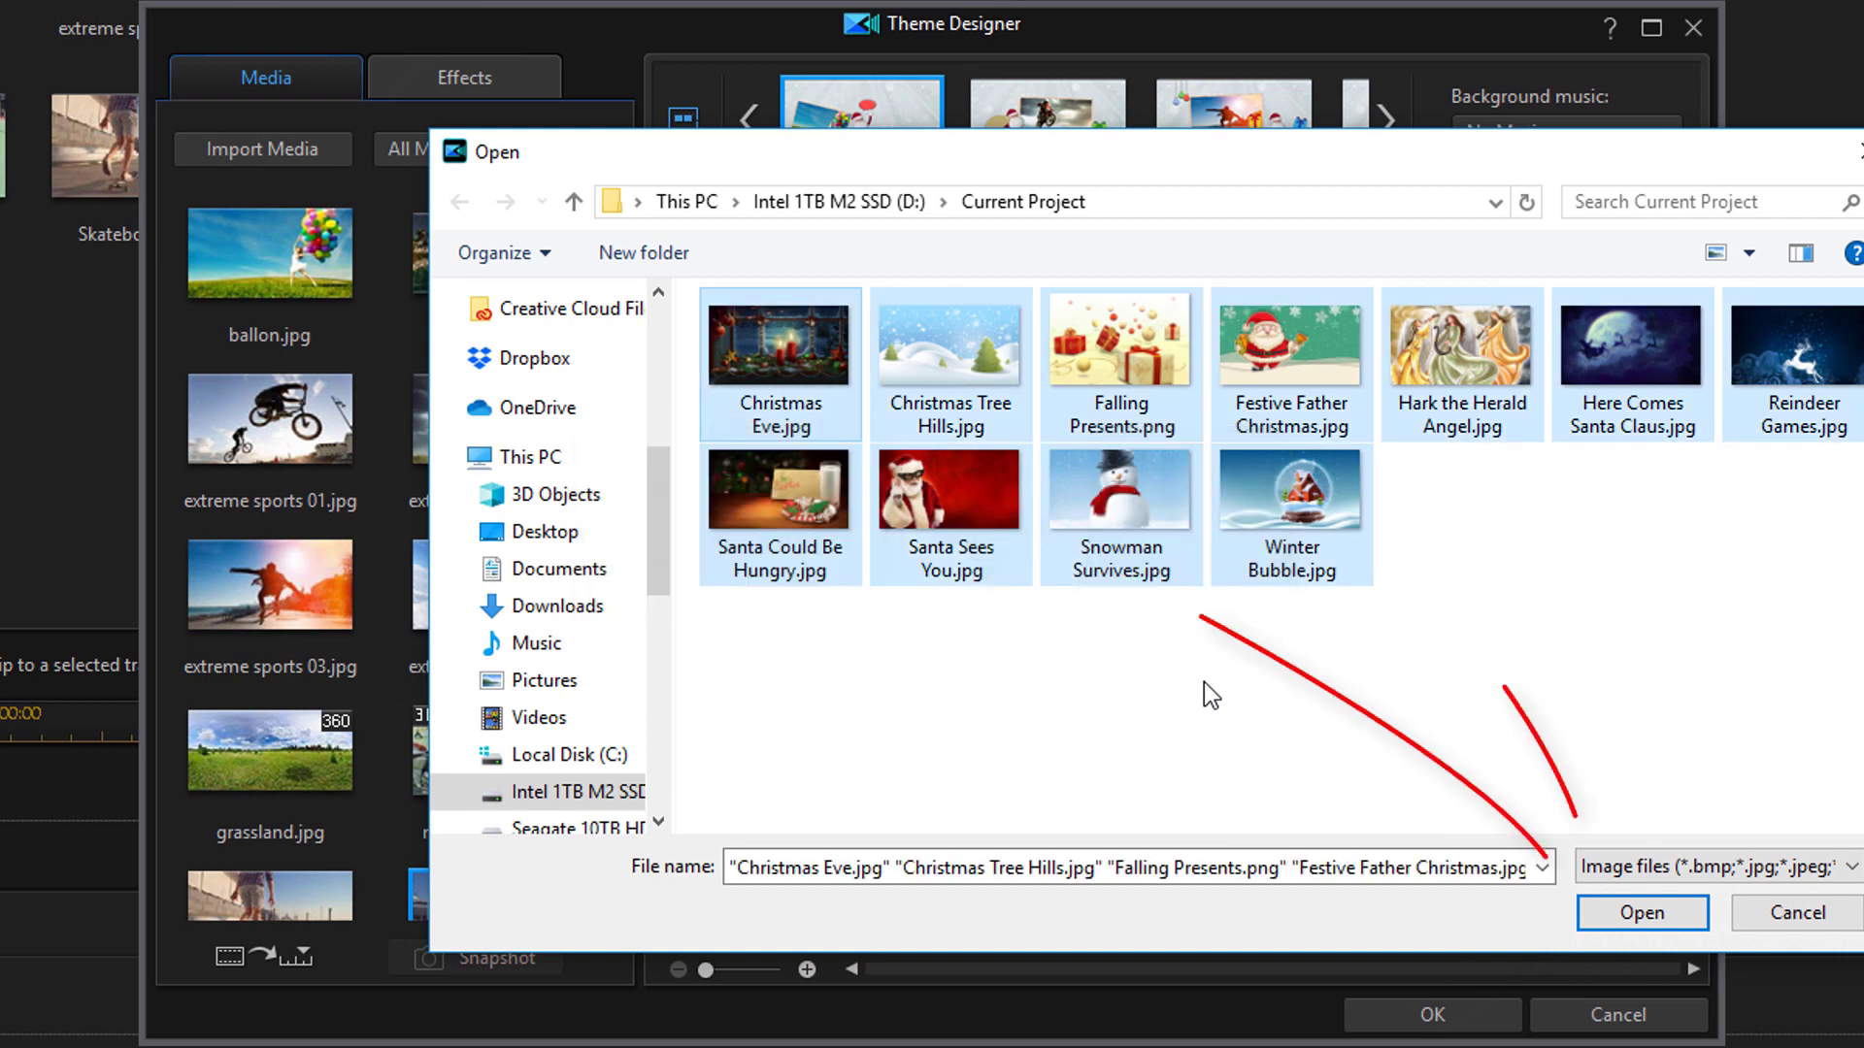
click(1631, 911)
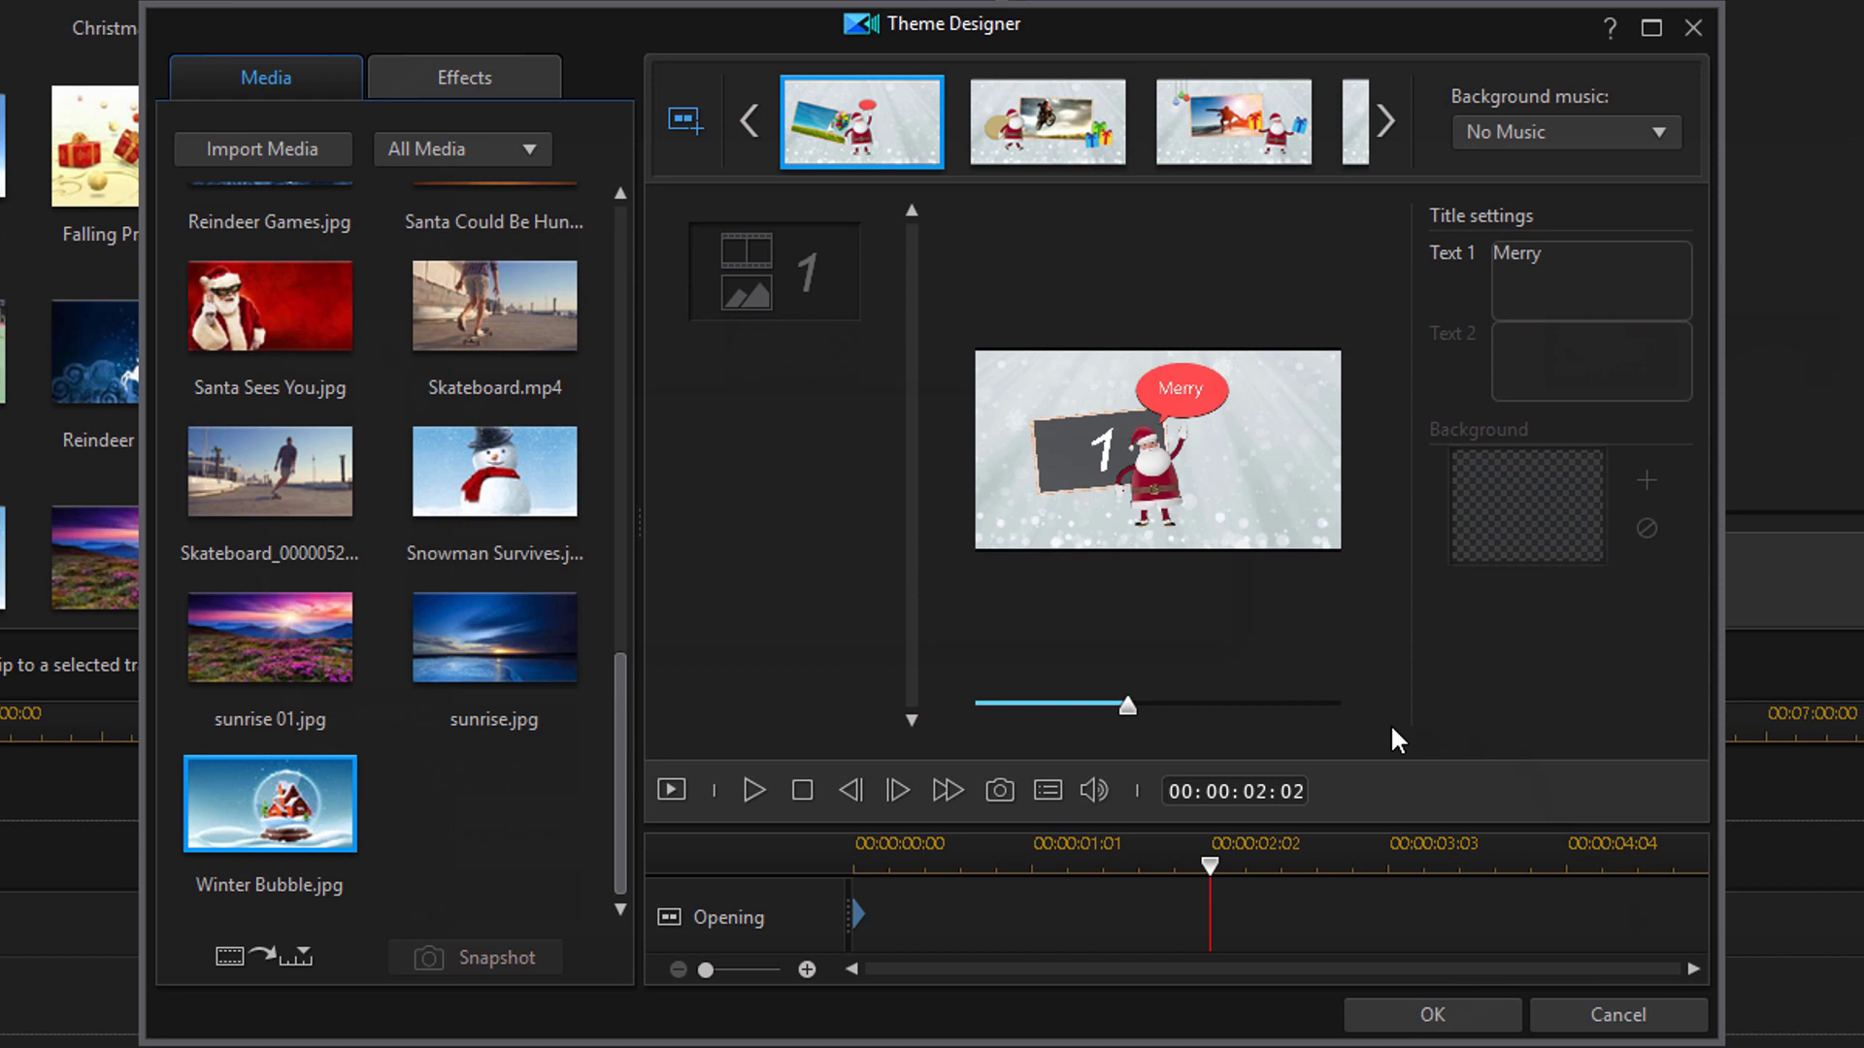
Drag Christmas Eve.jpg into the Opening sequence's photo slot and scrub the preview to check it
drag(620, 761, 624, 253)
click(279, 424)
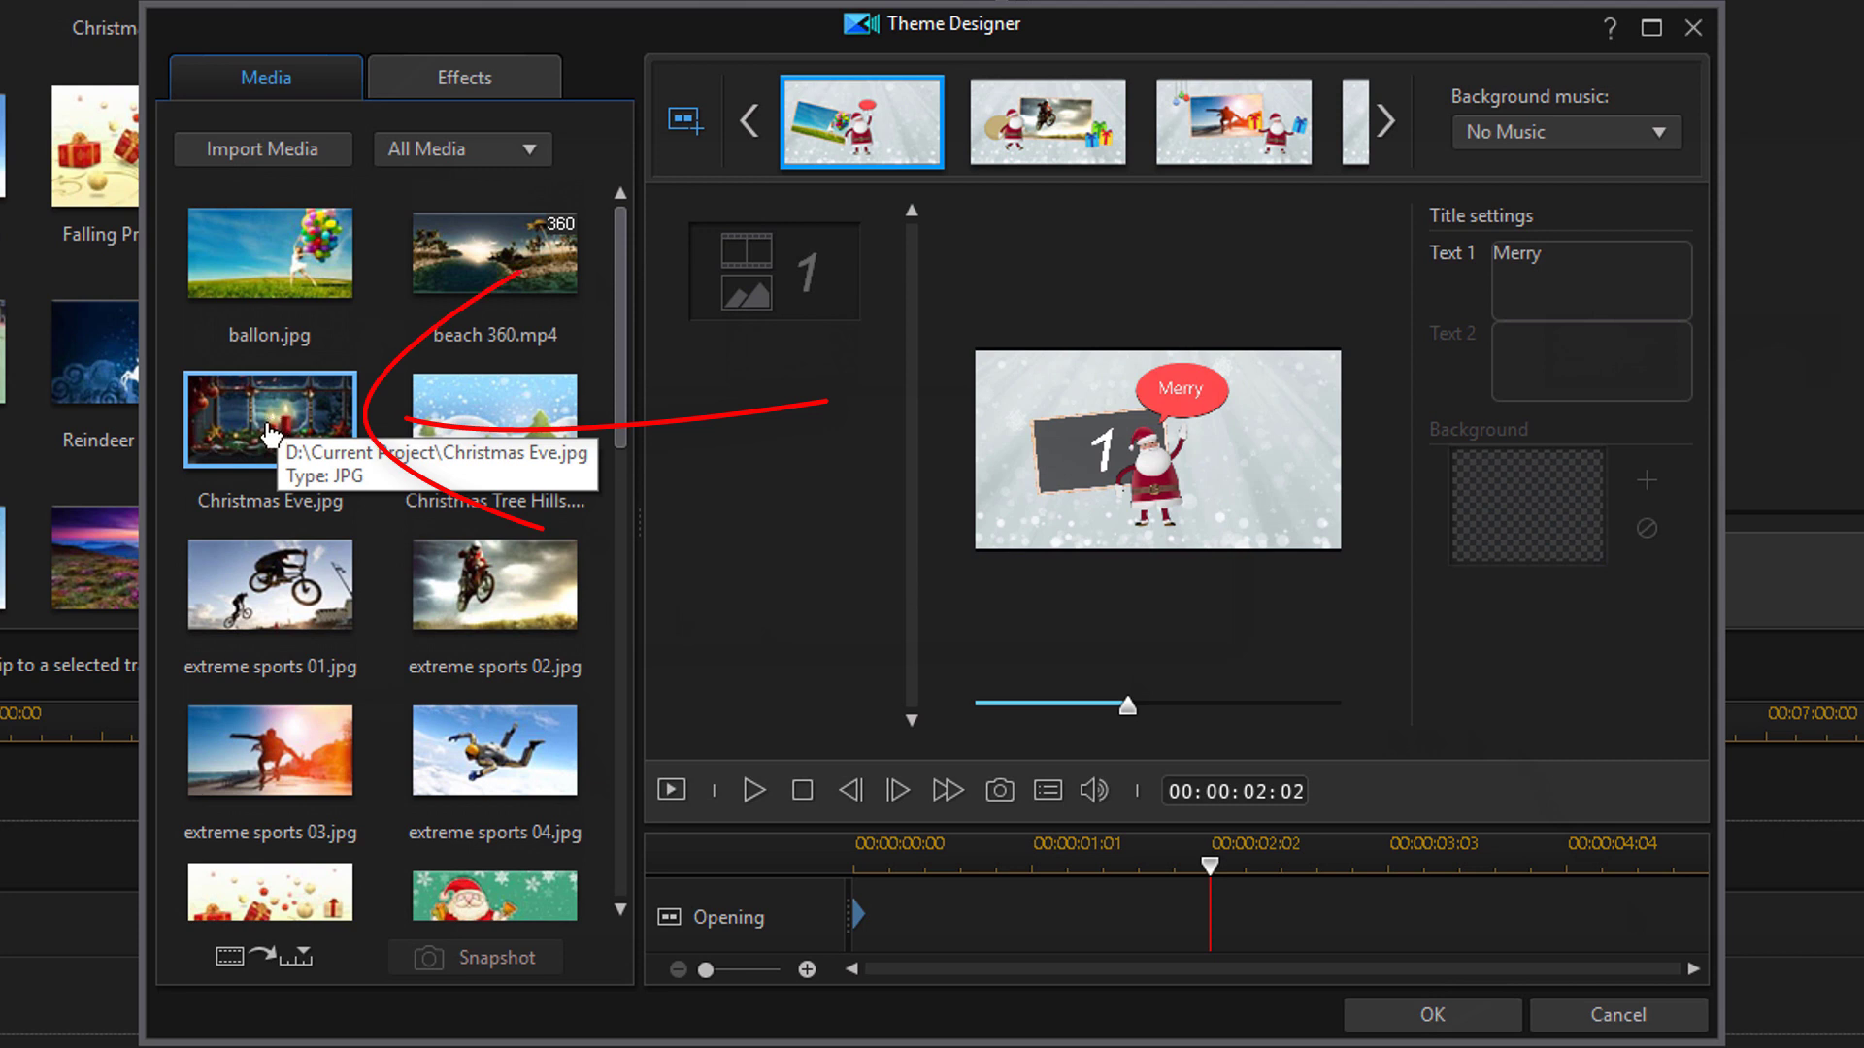
click(270, 436)
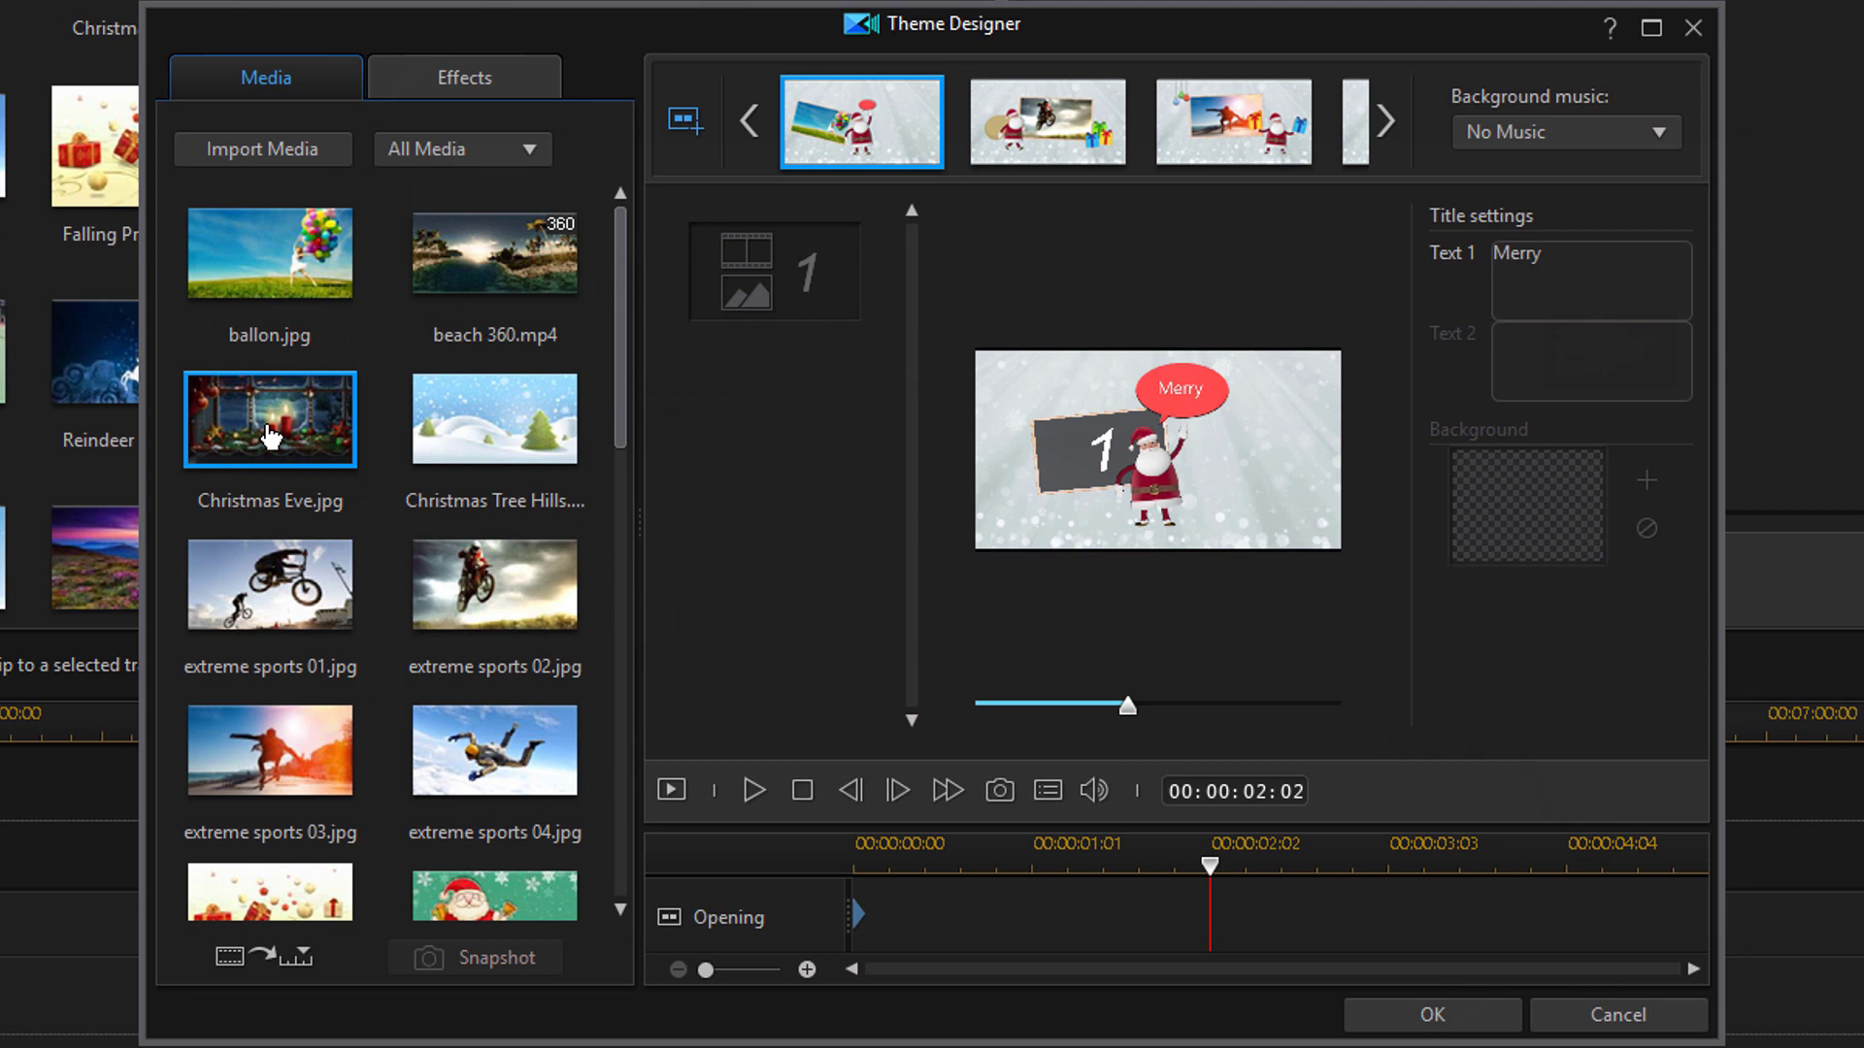
drag(270, 436, 765, 285)
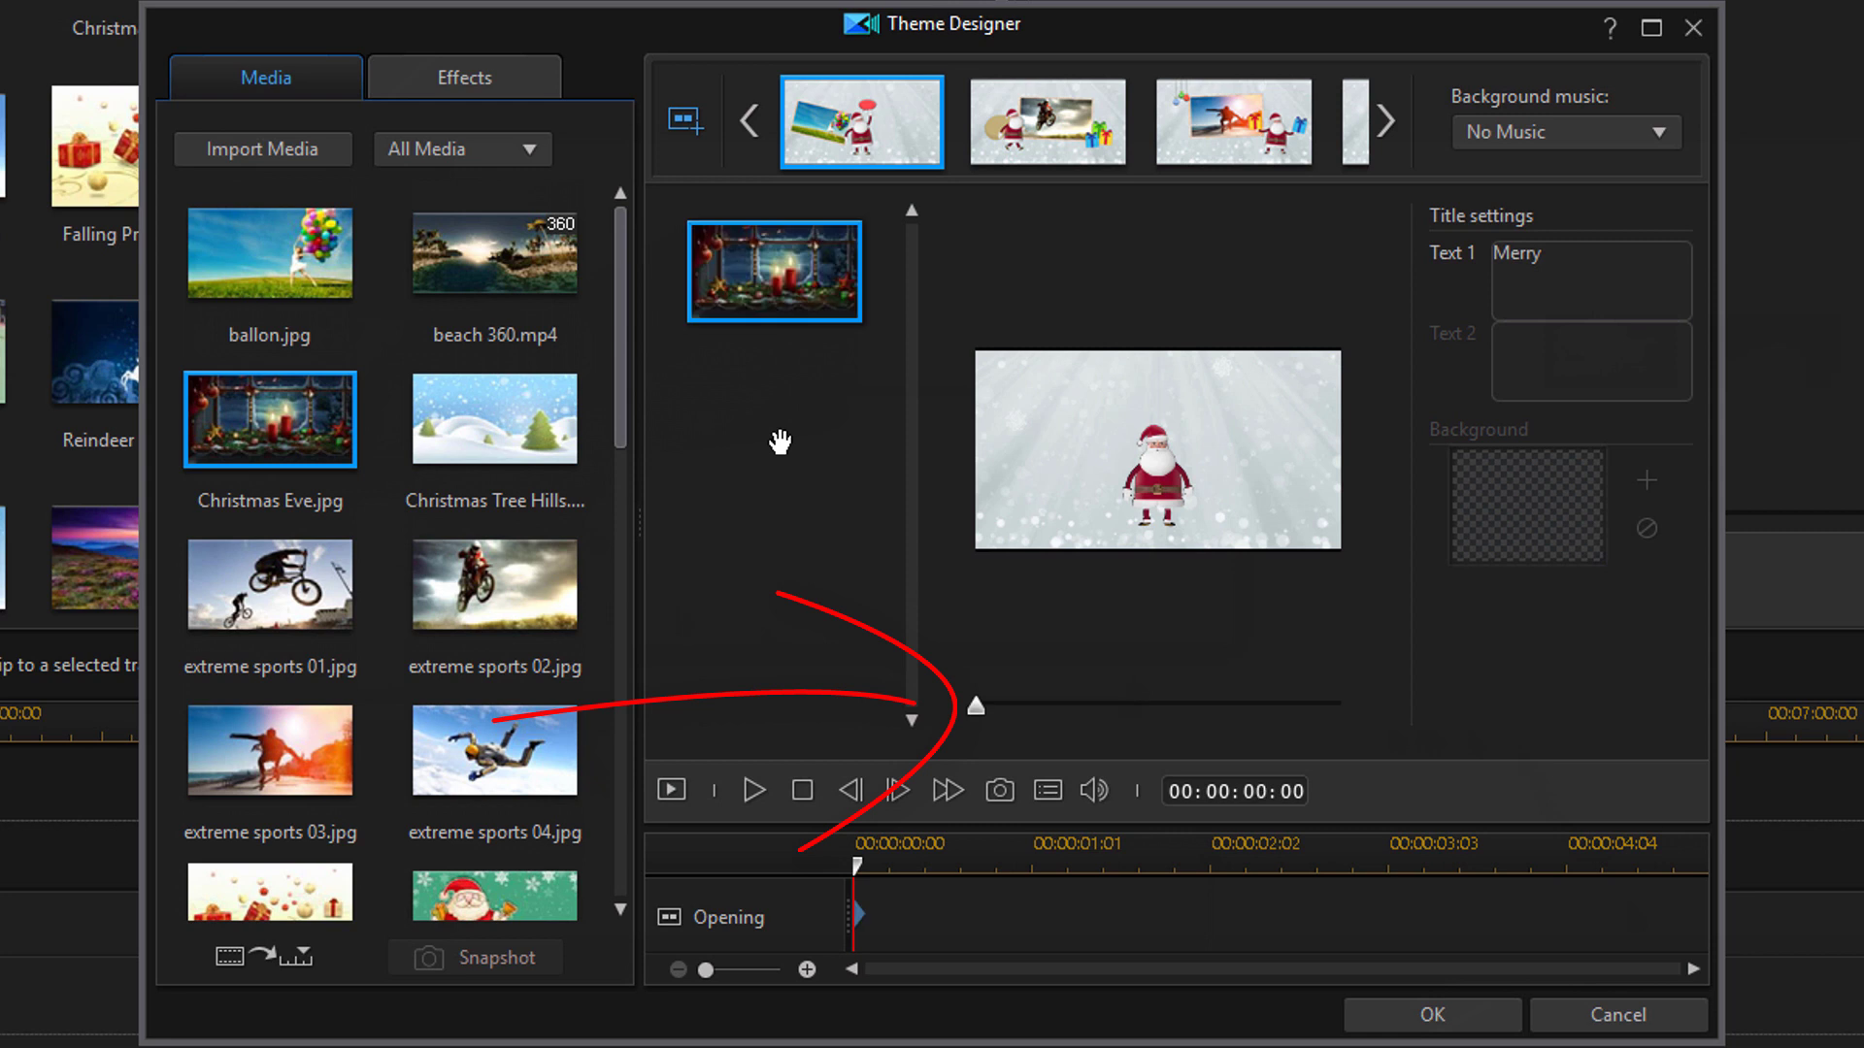
mouse_move(976, 708)
mouse_down()
mouse_move(1052, 728)
mouse_move(1134, 716)
mouse_up()
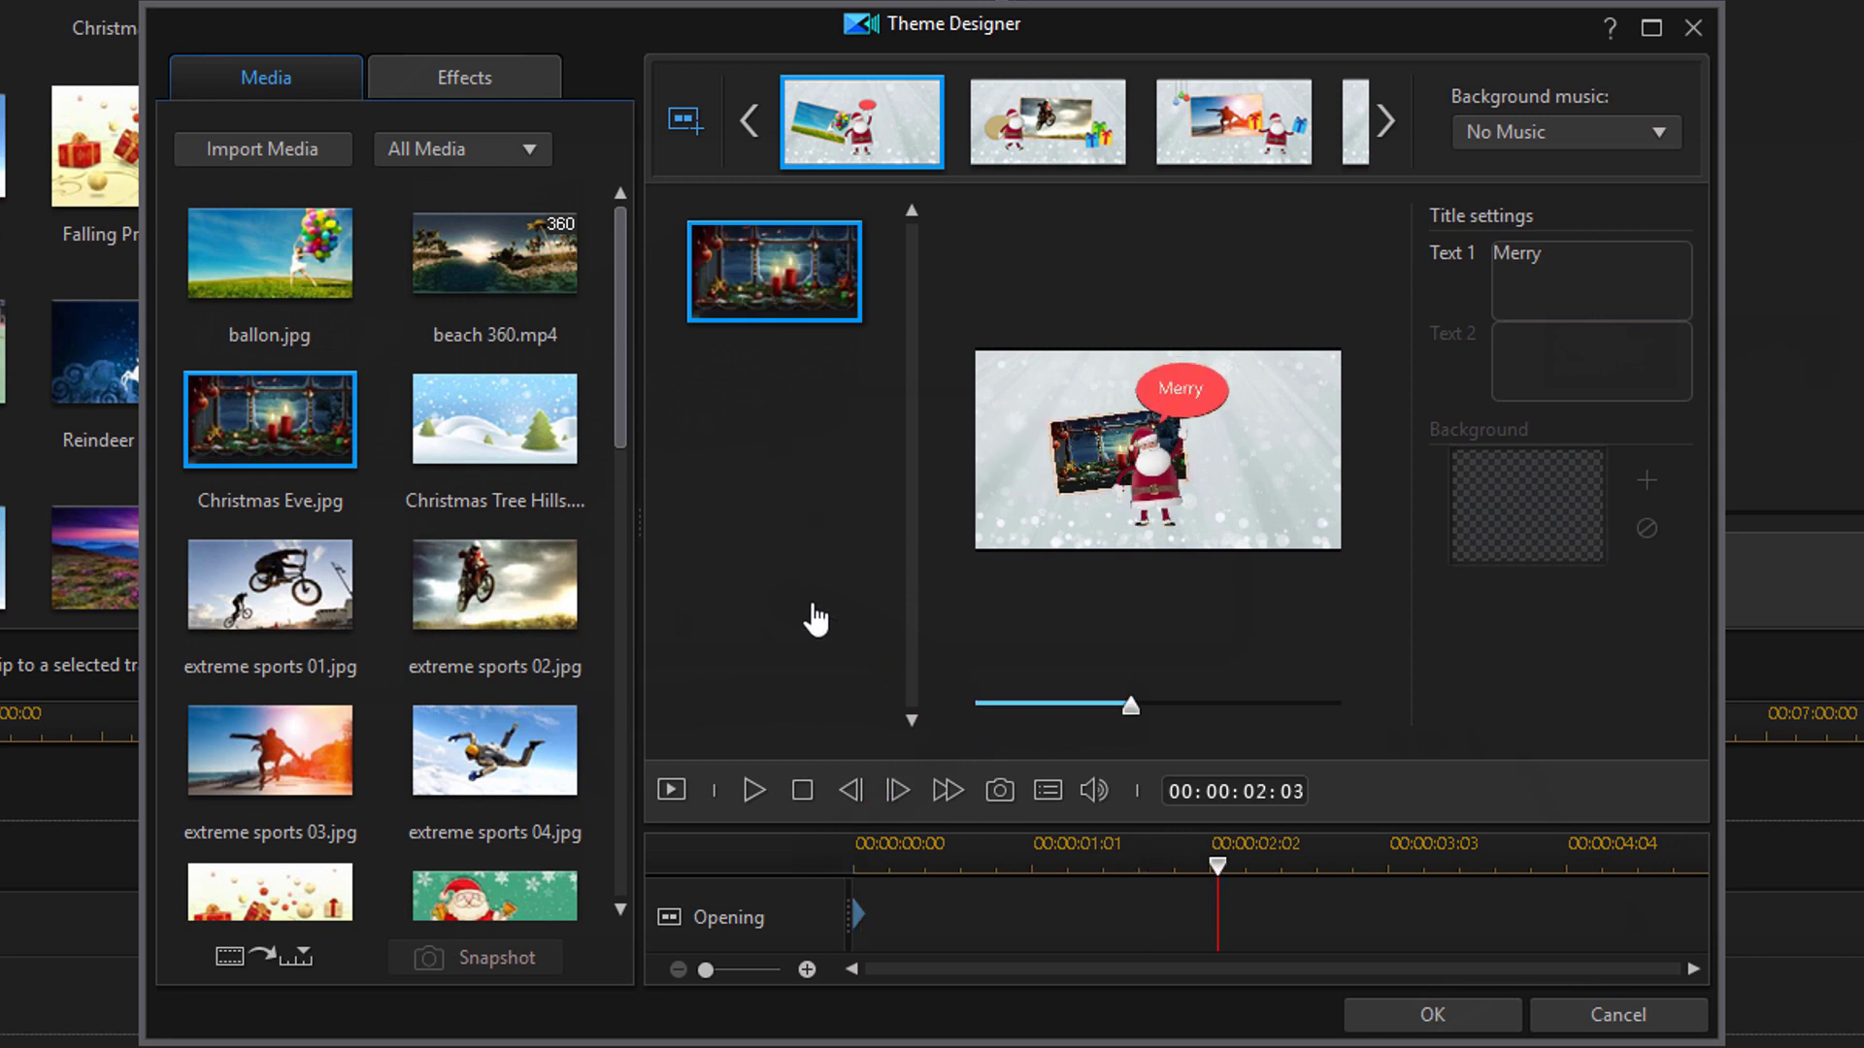
drag(1124, 702, 1097, 714)
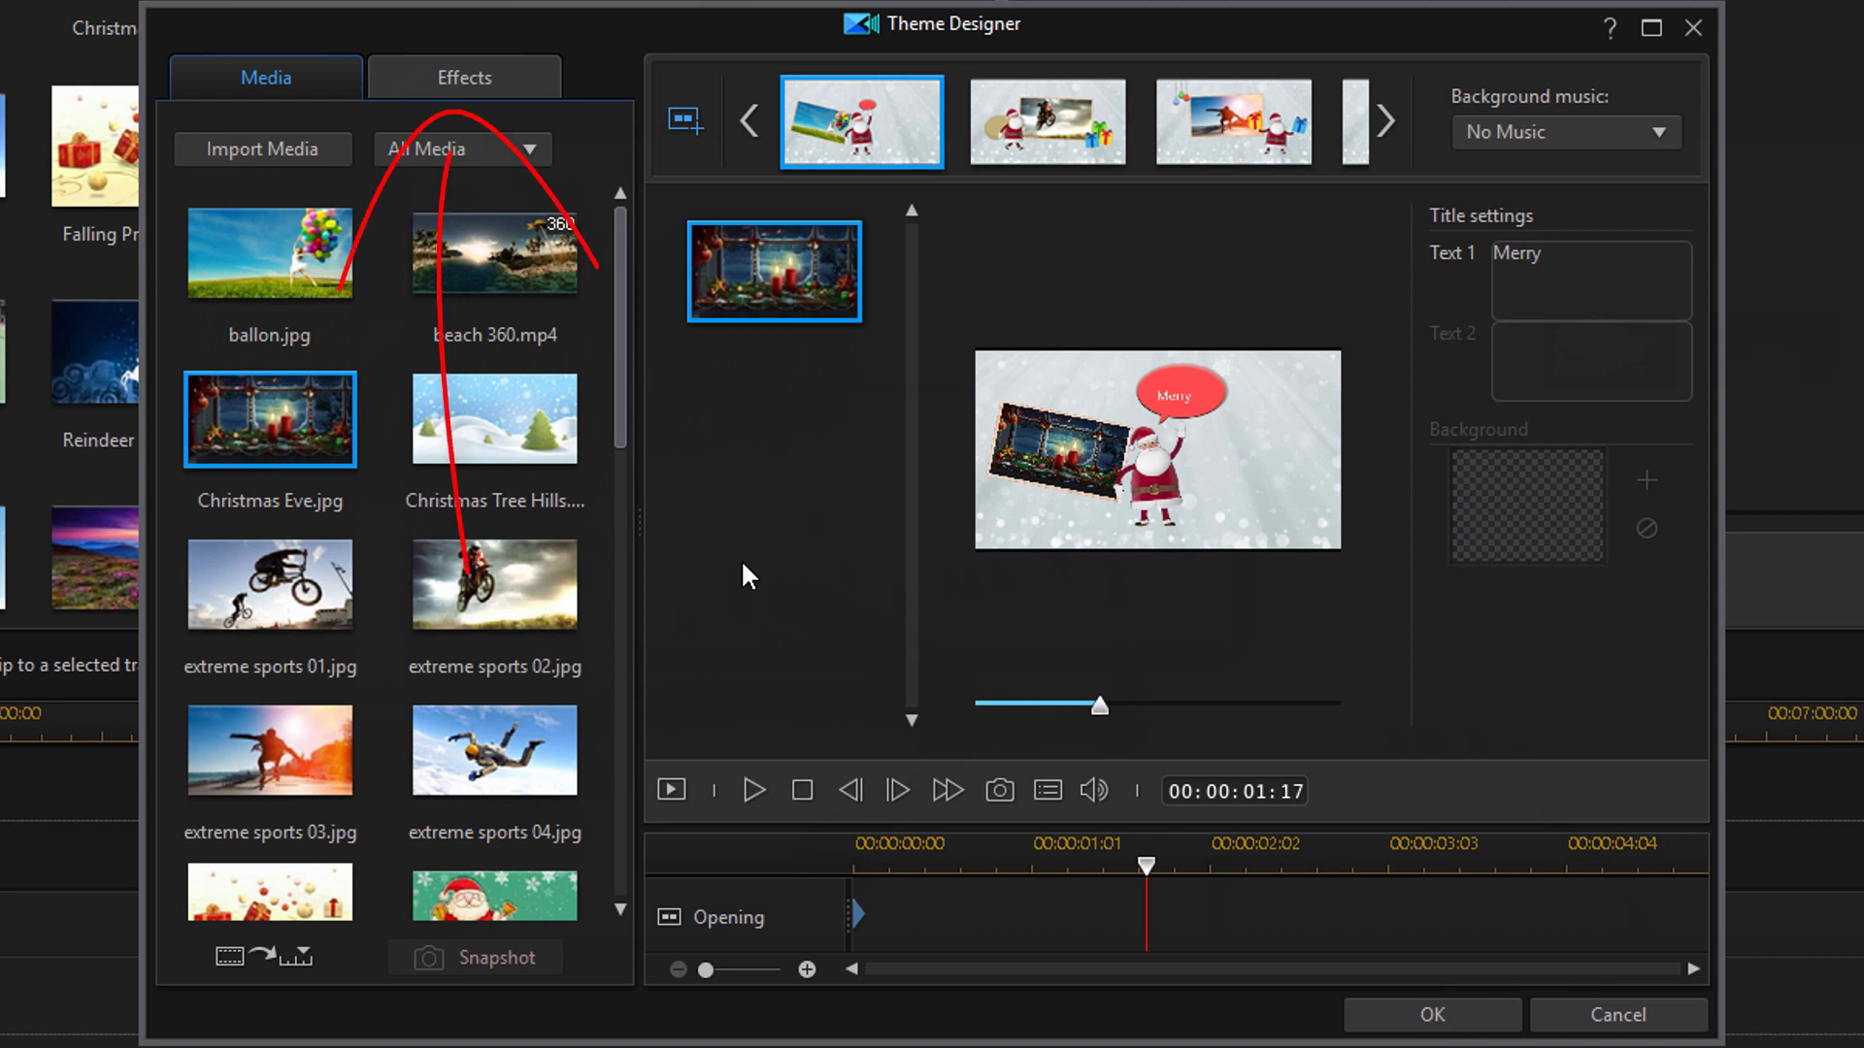
click(470, 79)
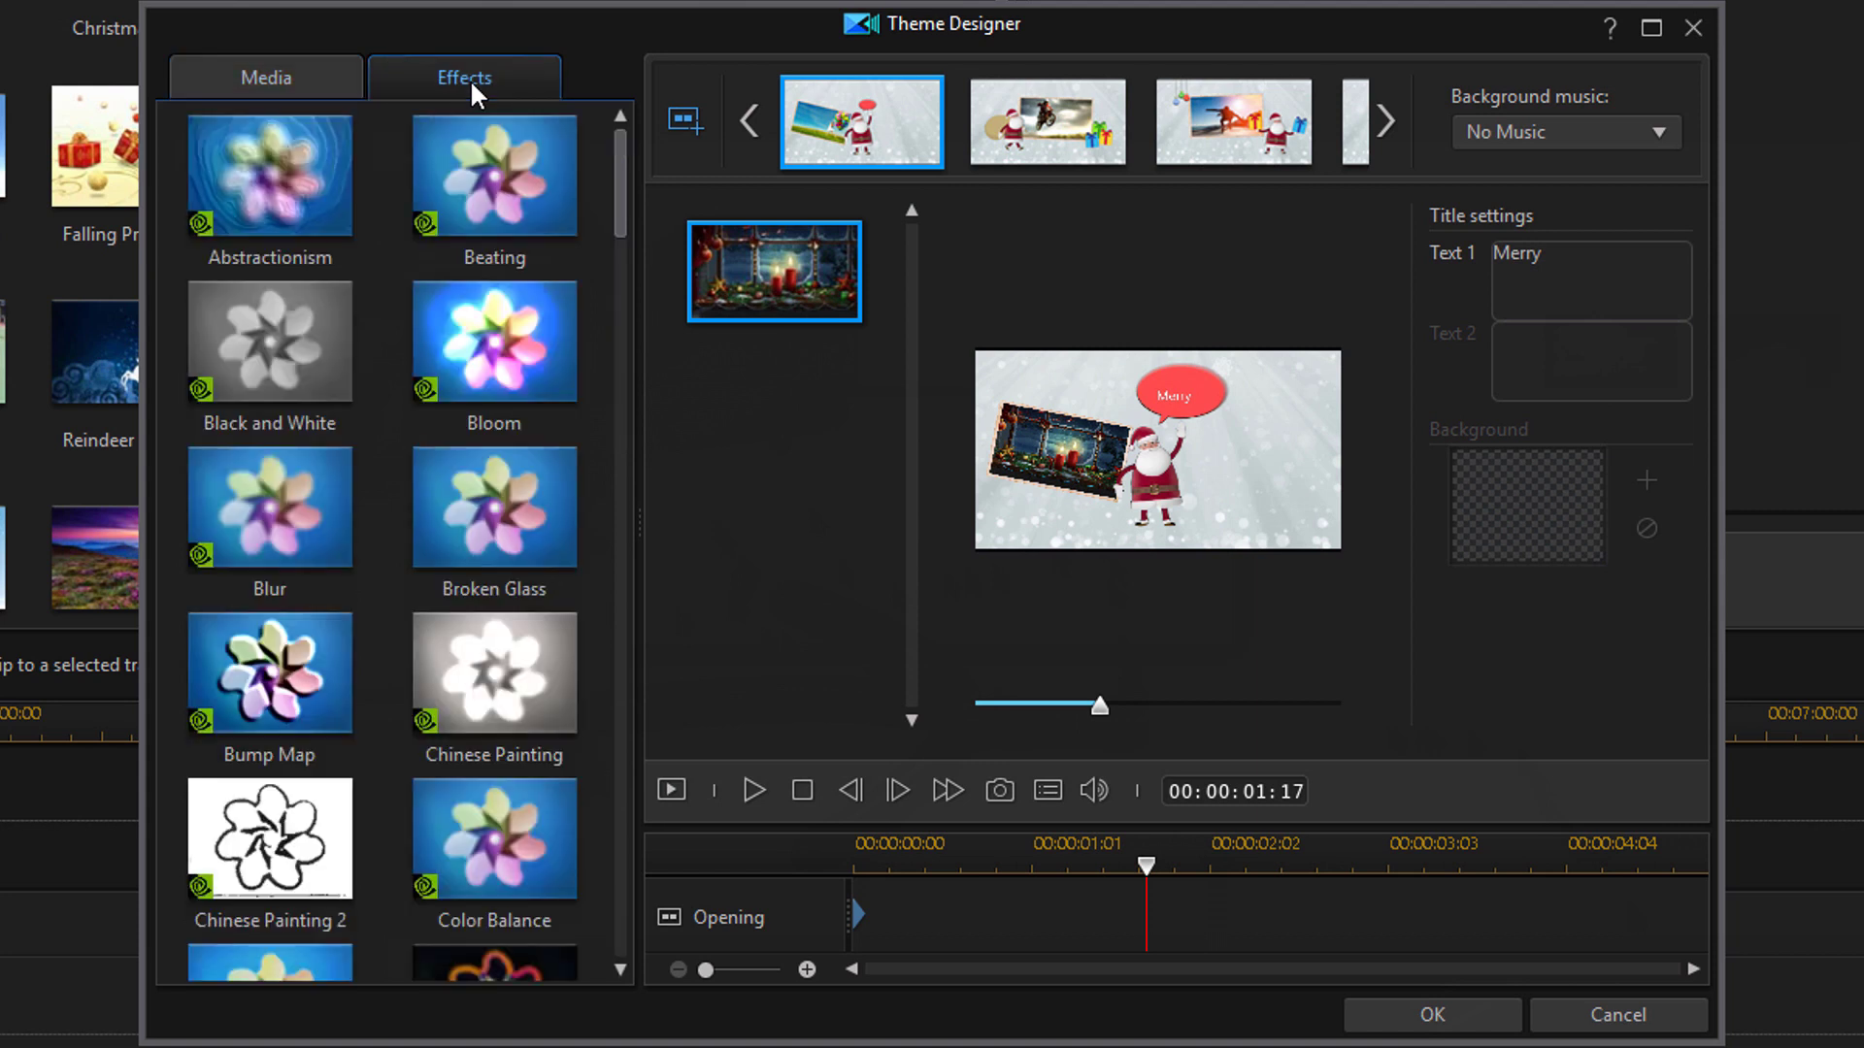
Drop the Beating effect onto the Christmas Eve photo, then replay the opening scene from the start
drag(619, 165, 630, 876)
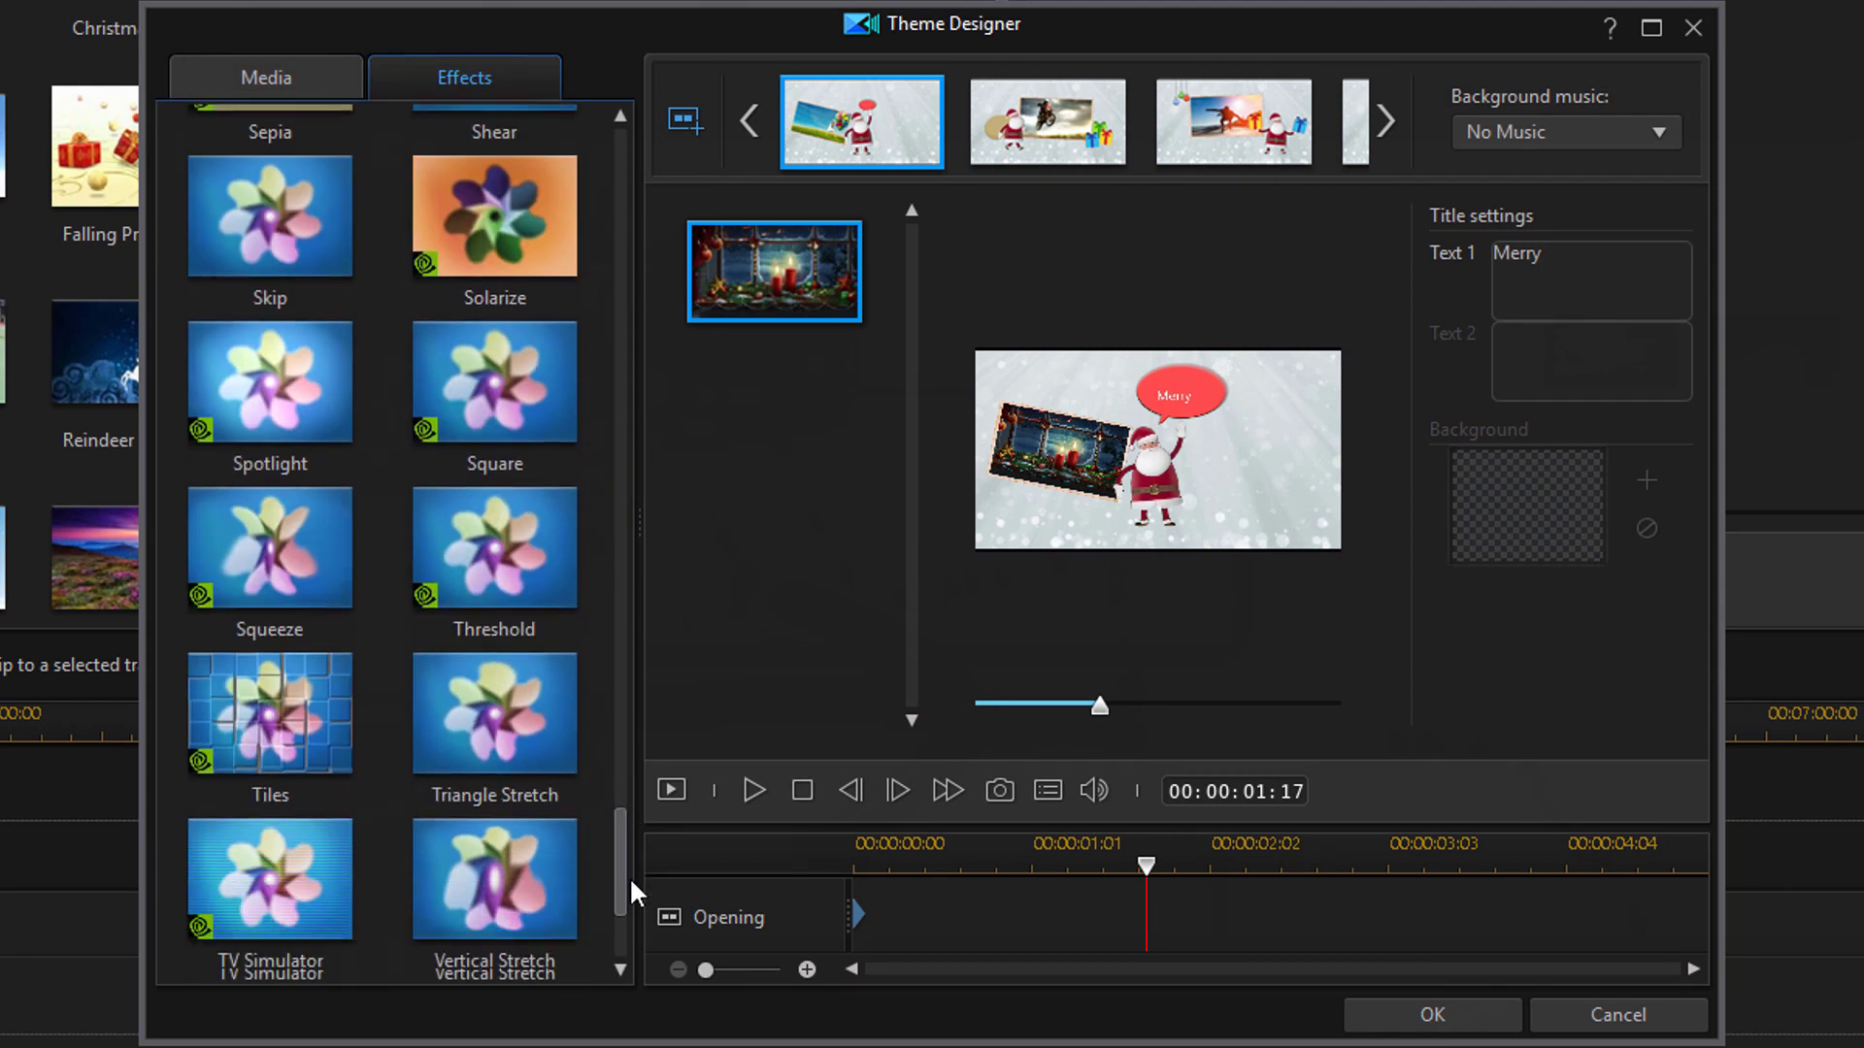
drag(633, 786, 607, 97)
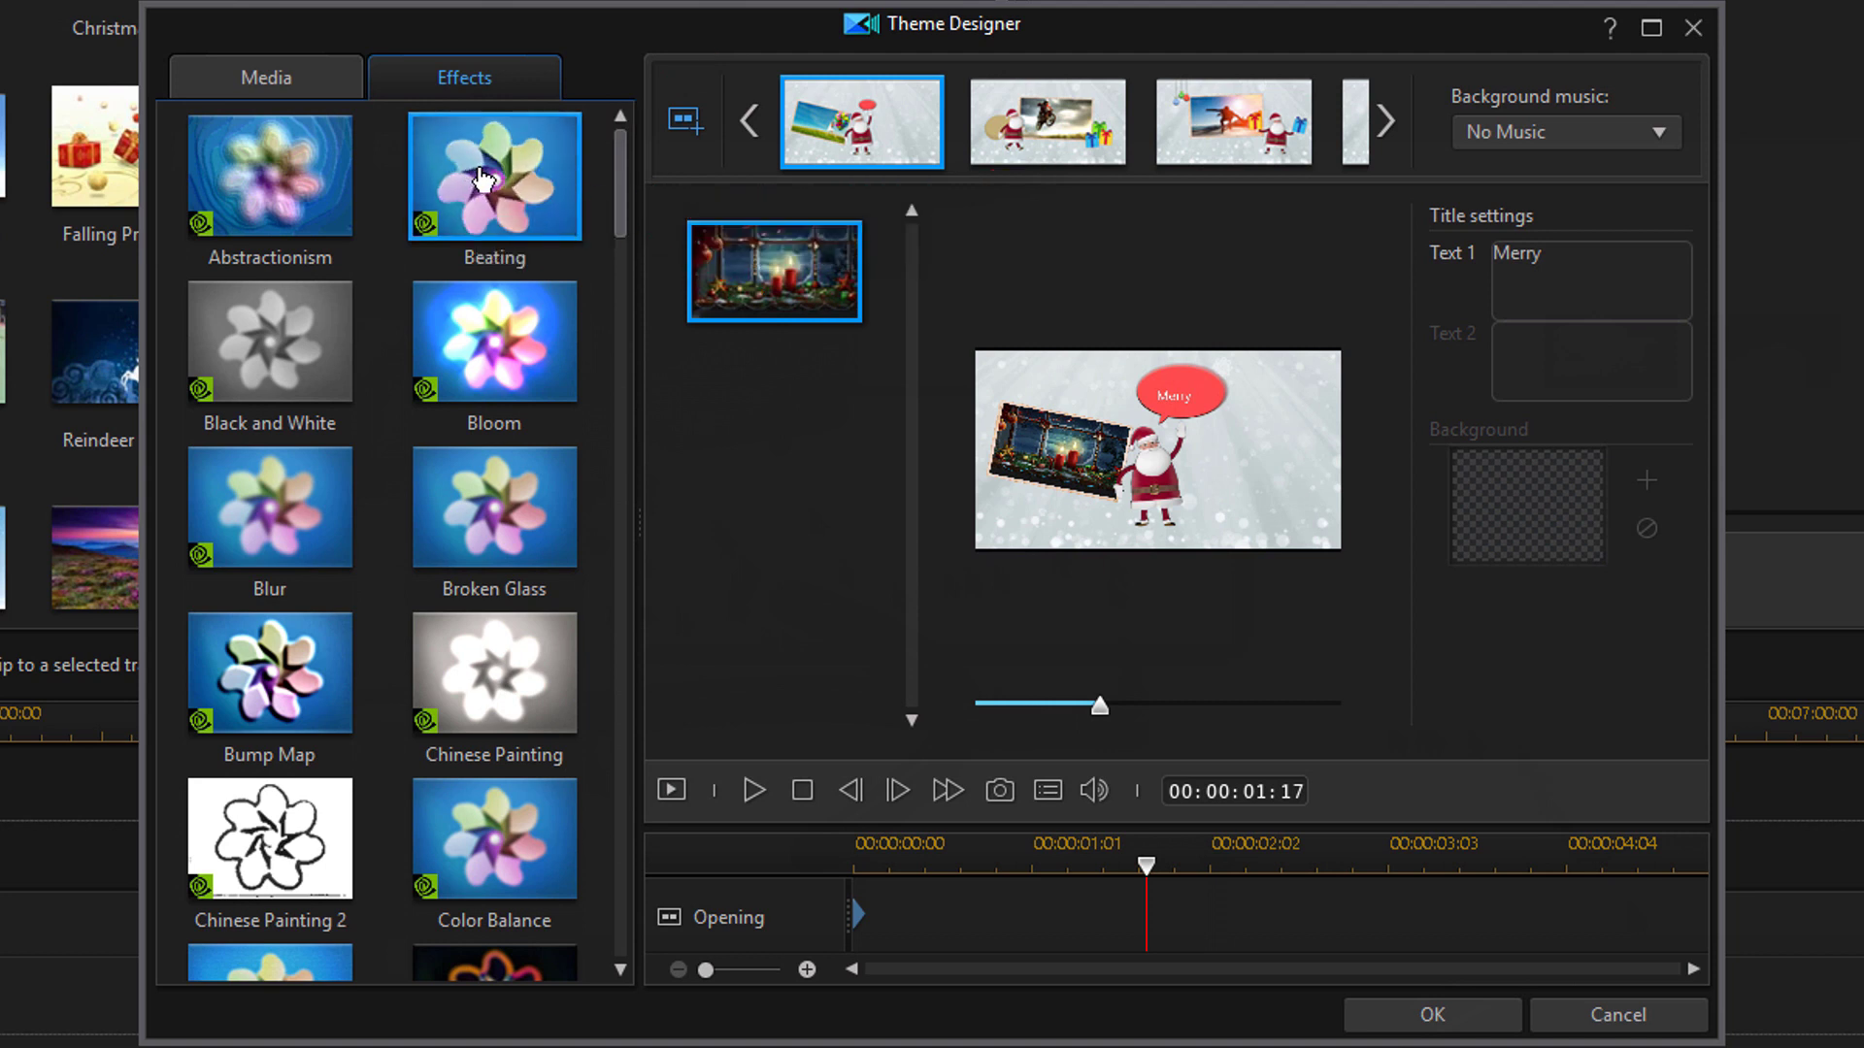
mouse_move(480, 180)
mouse_down()
mouse_move(638, 269)
mouse_move(766, 279)
mouse_up()
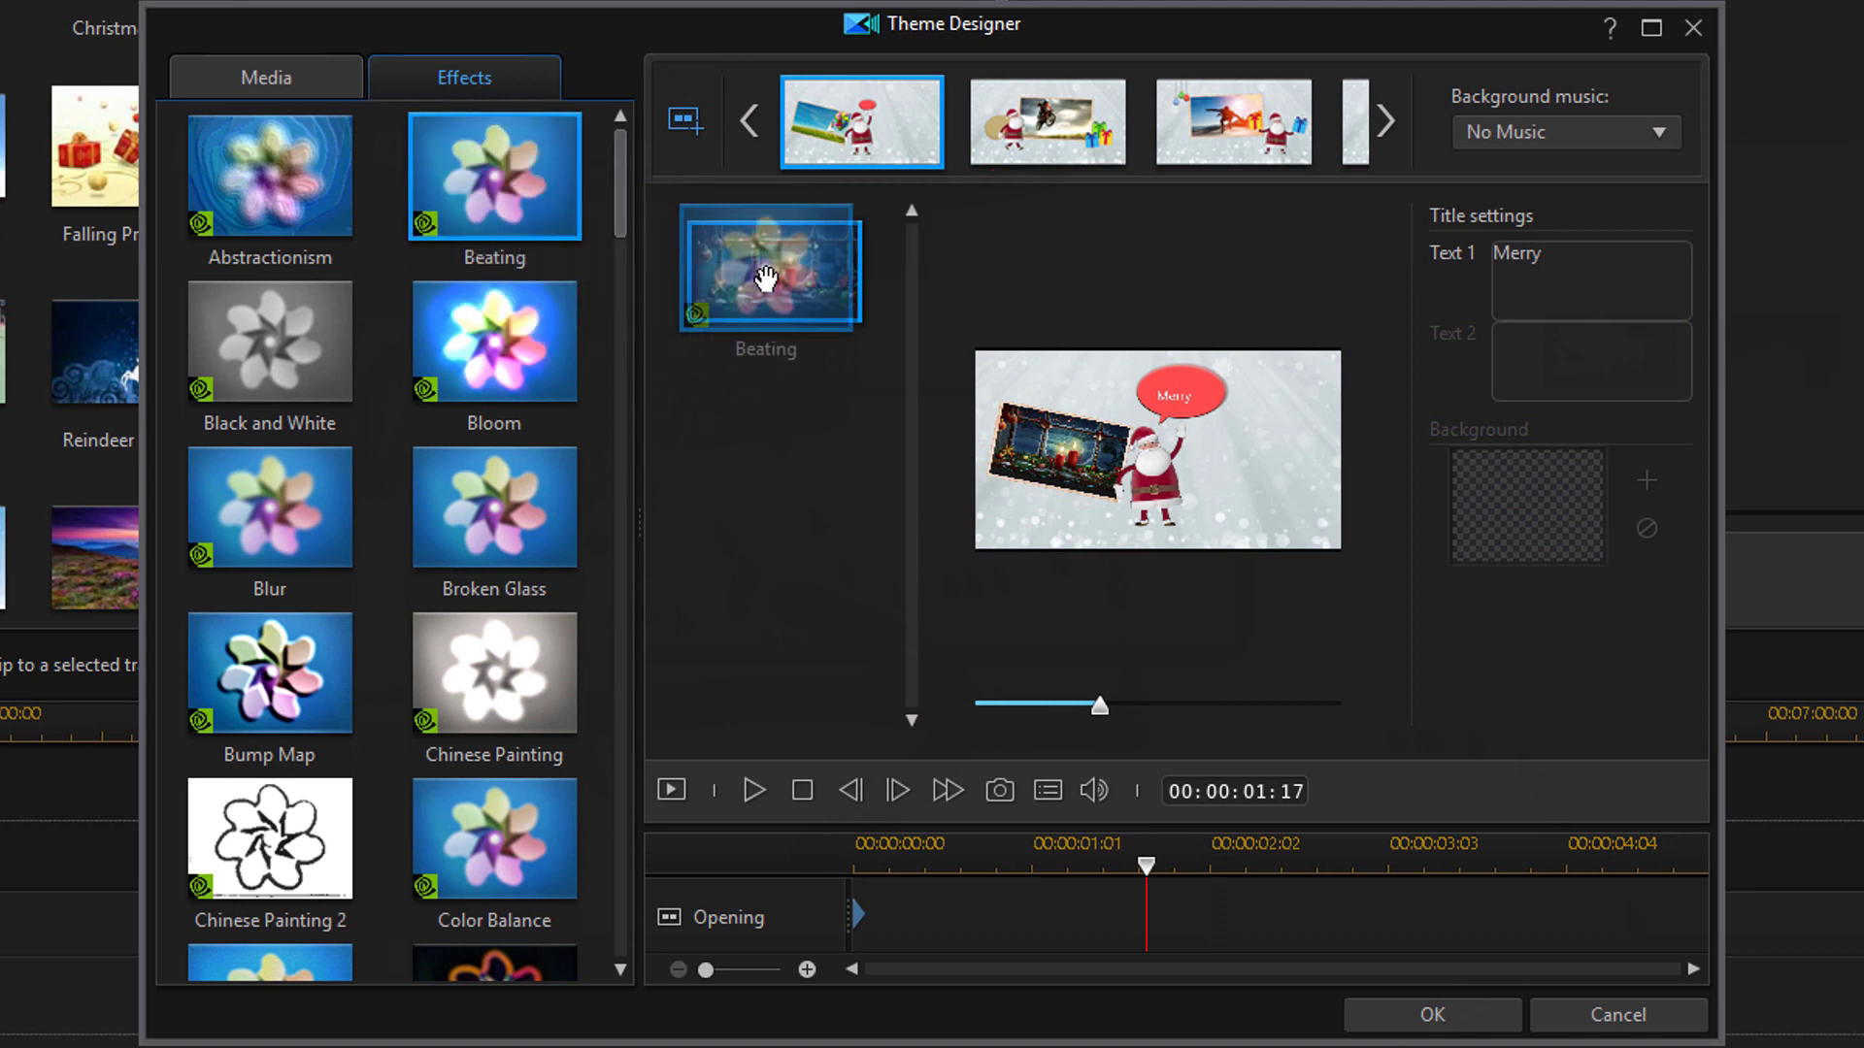
drag(766, 280, 772, 281)
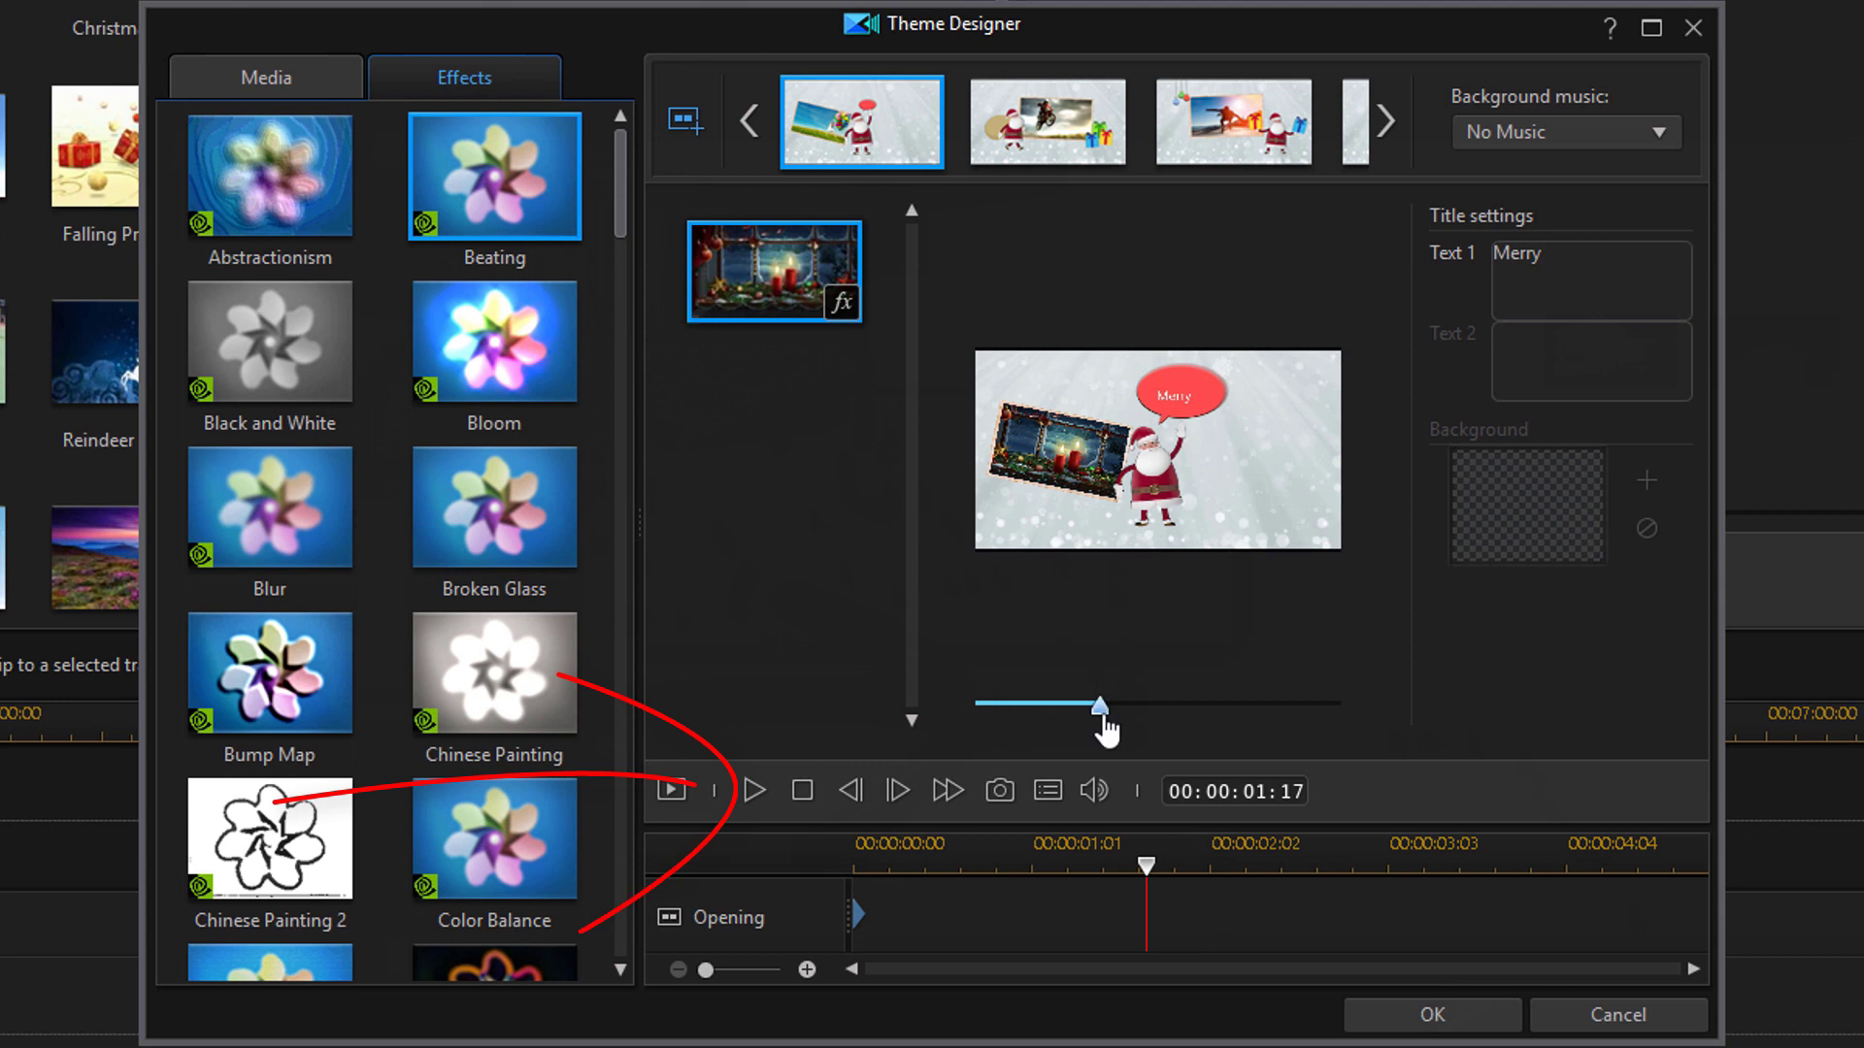
drag(1103, 724, 927, 722)
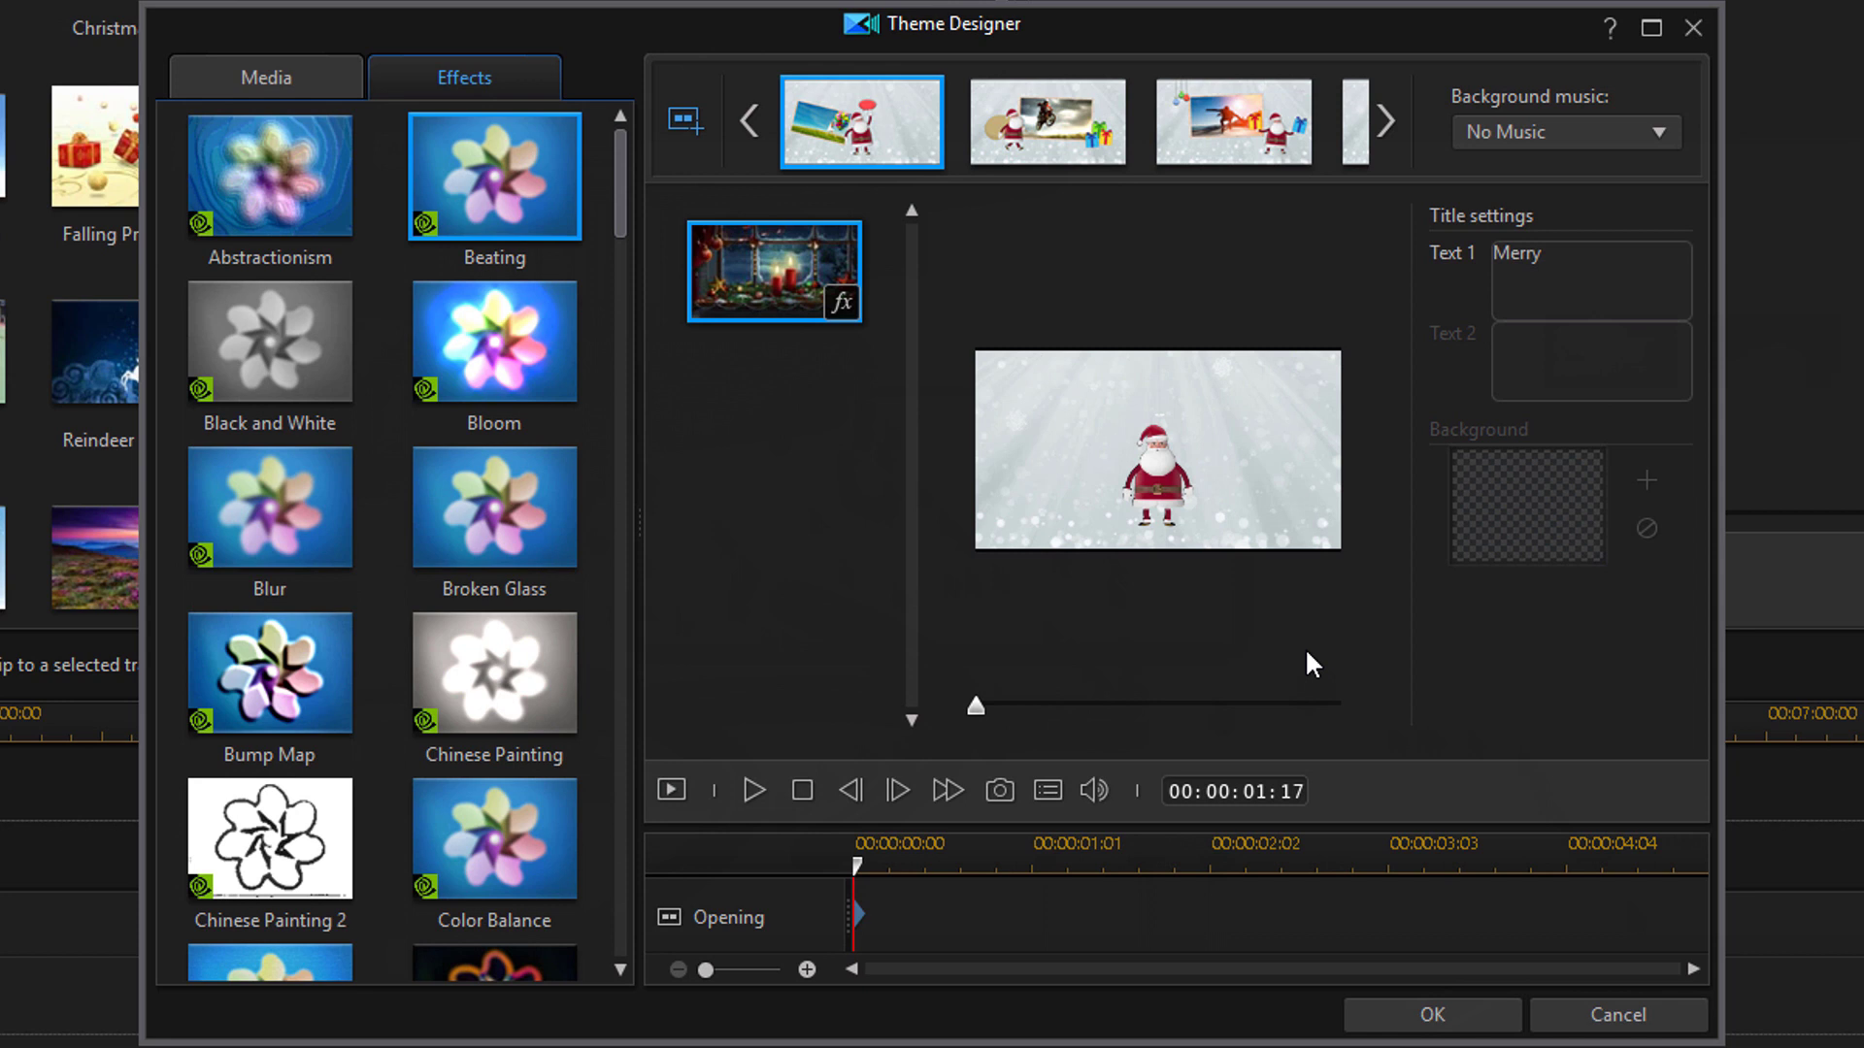
key(space)
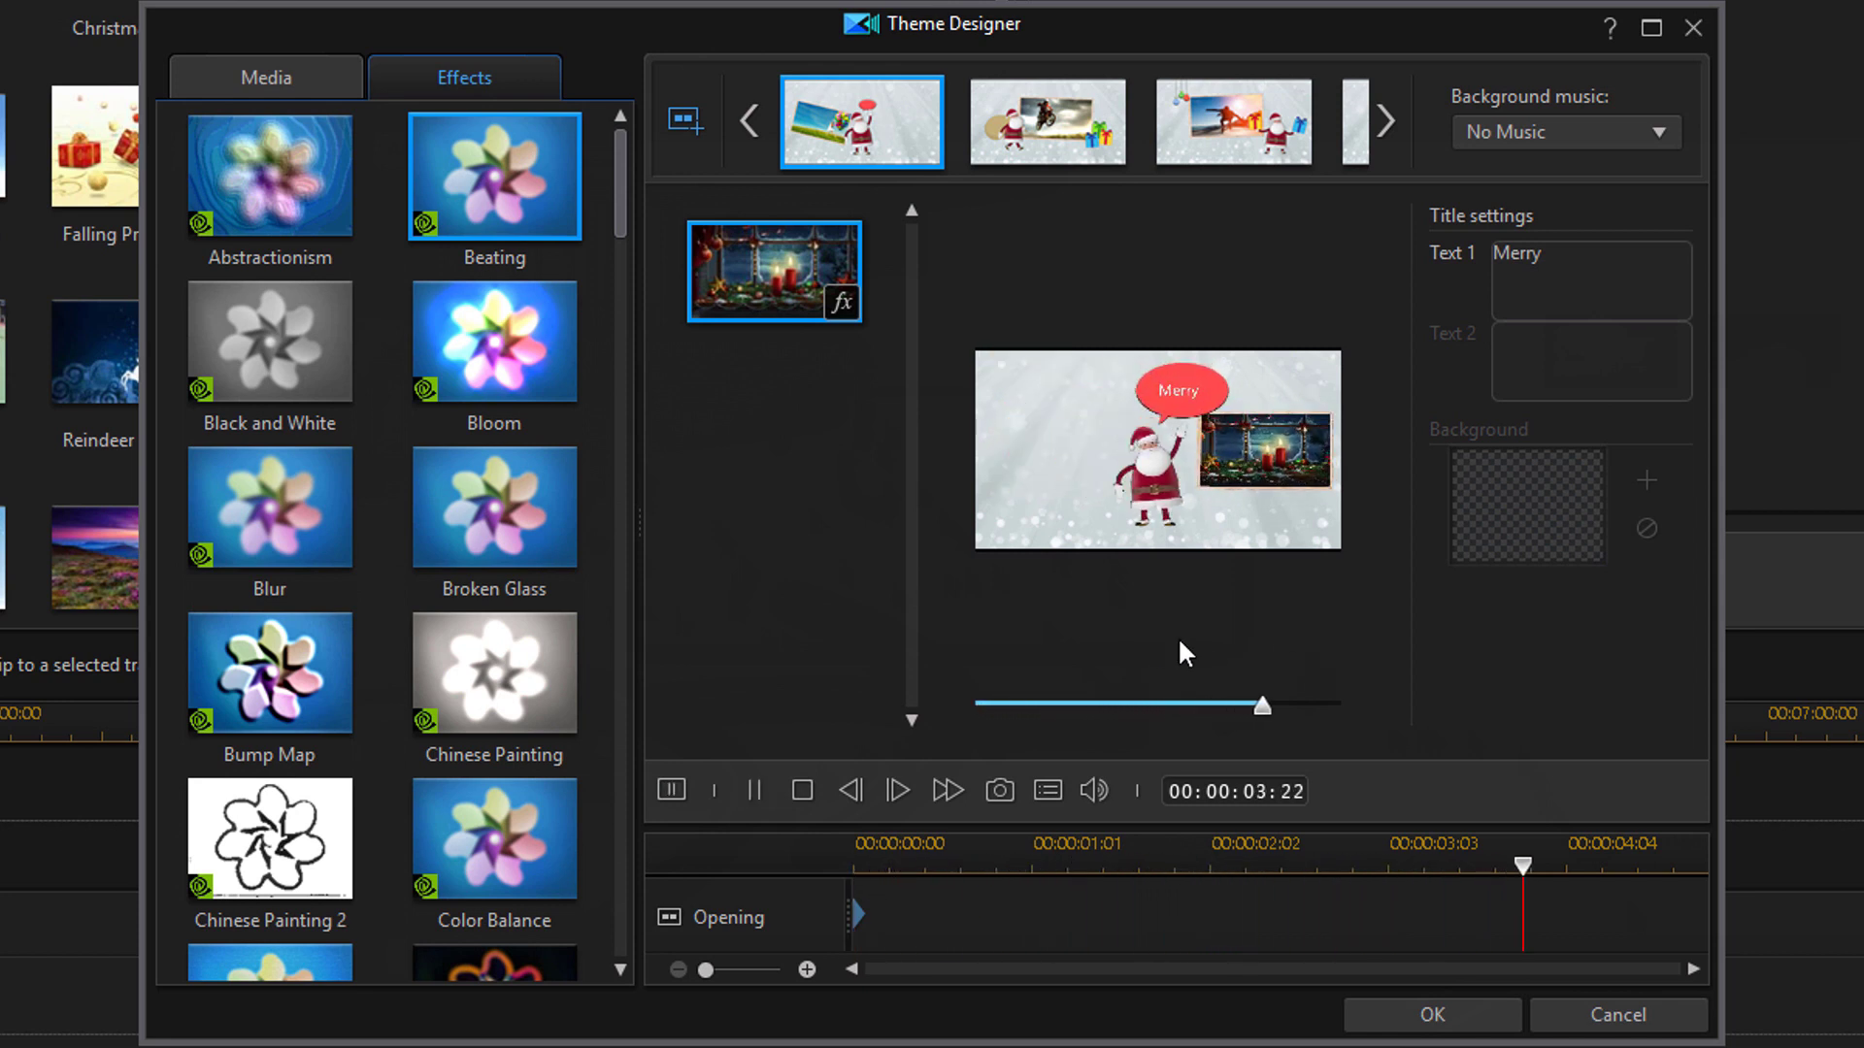
Set the Christmas Eve photo's display duration to 00:00:20:00
click(1080, 703)
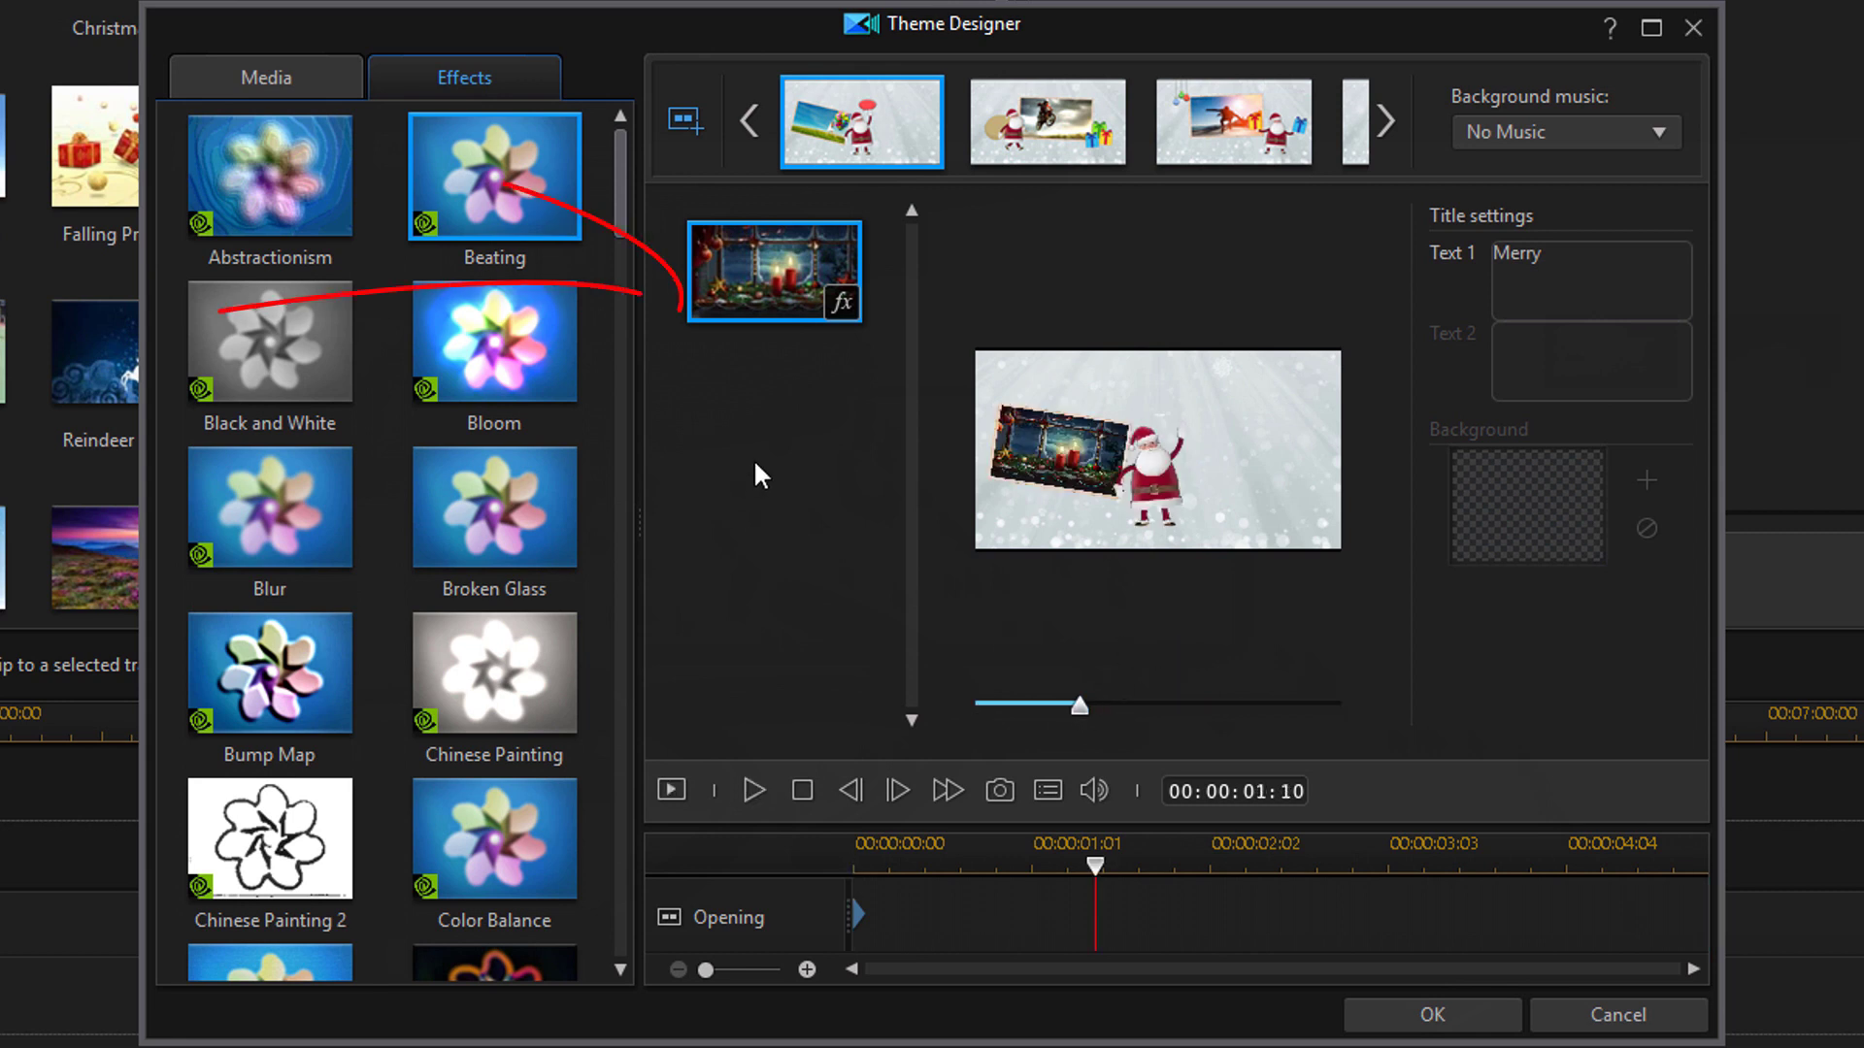
mouse_move(713, 304)
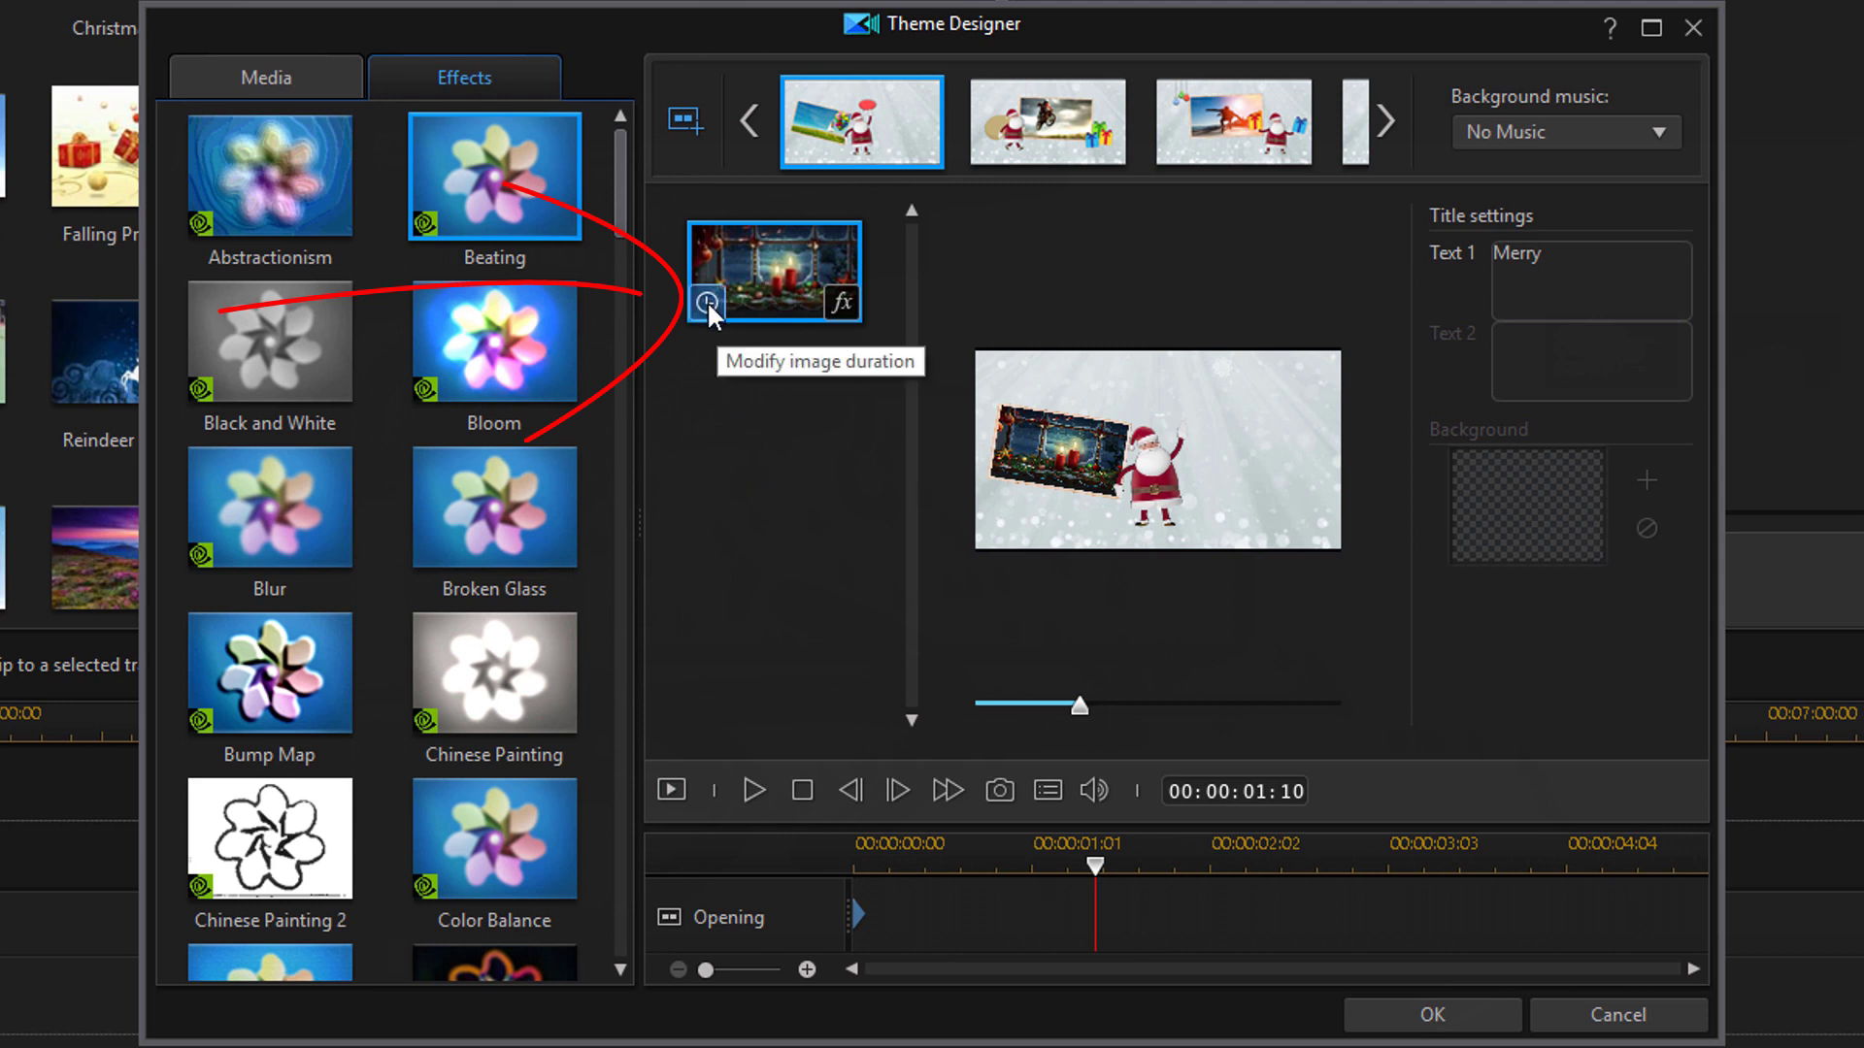
click(707, 300)
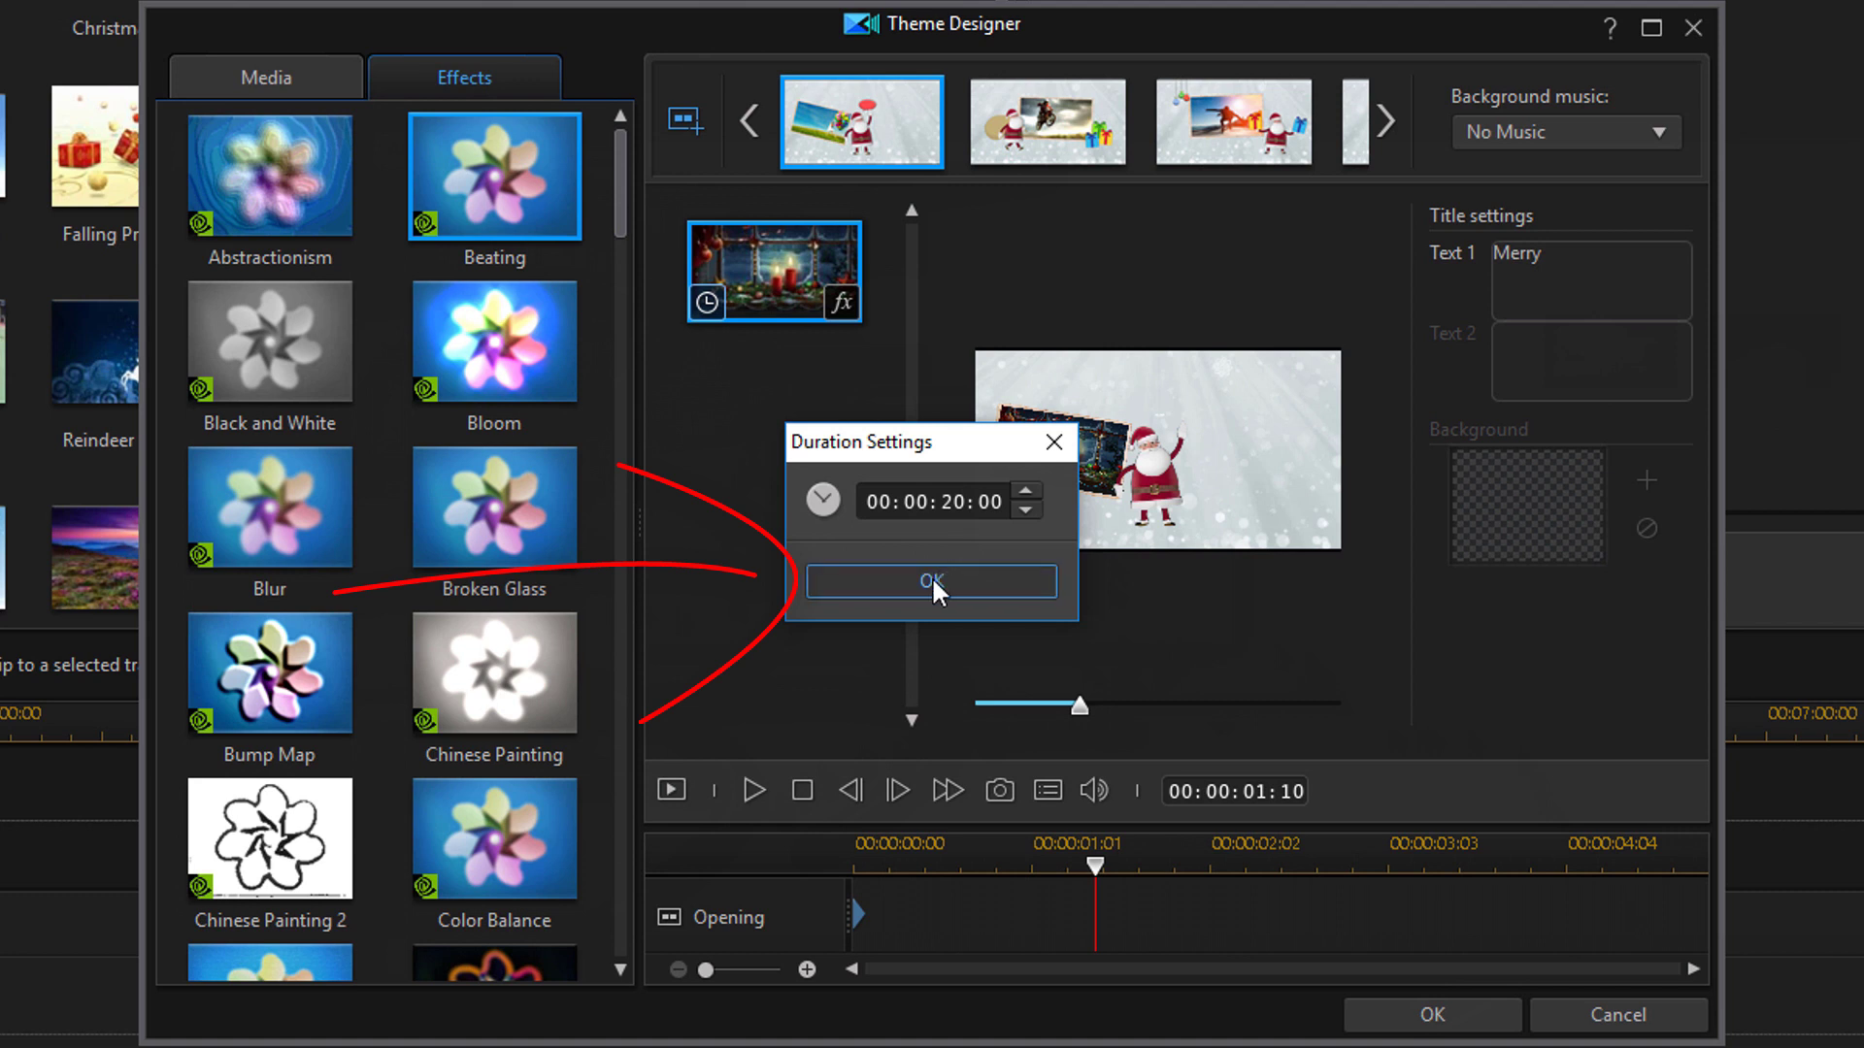
click(930, 579)
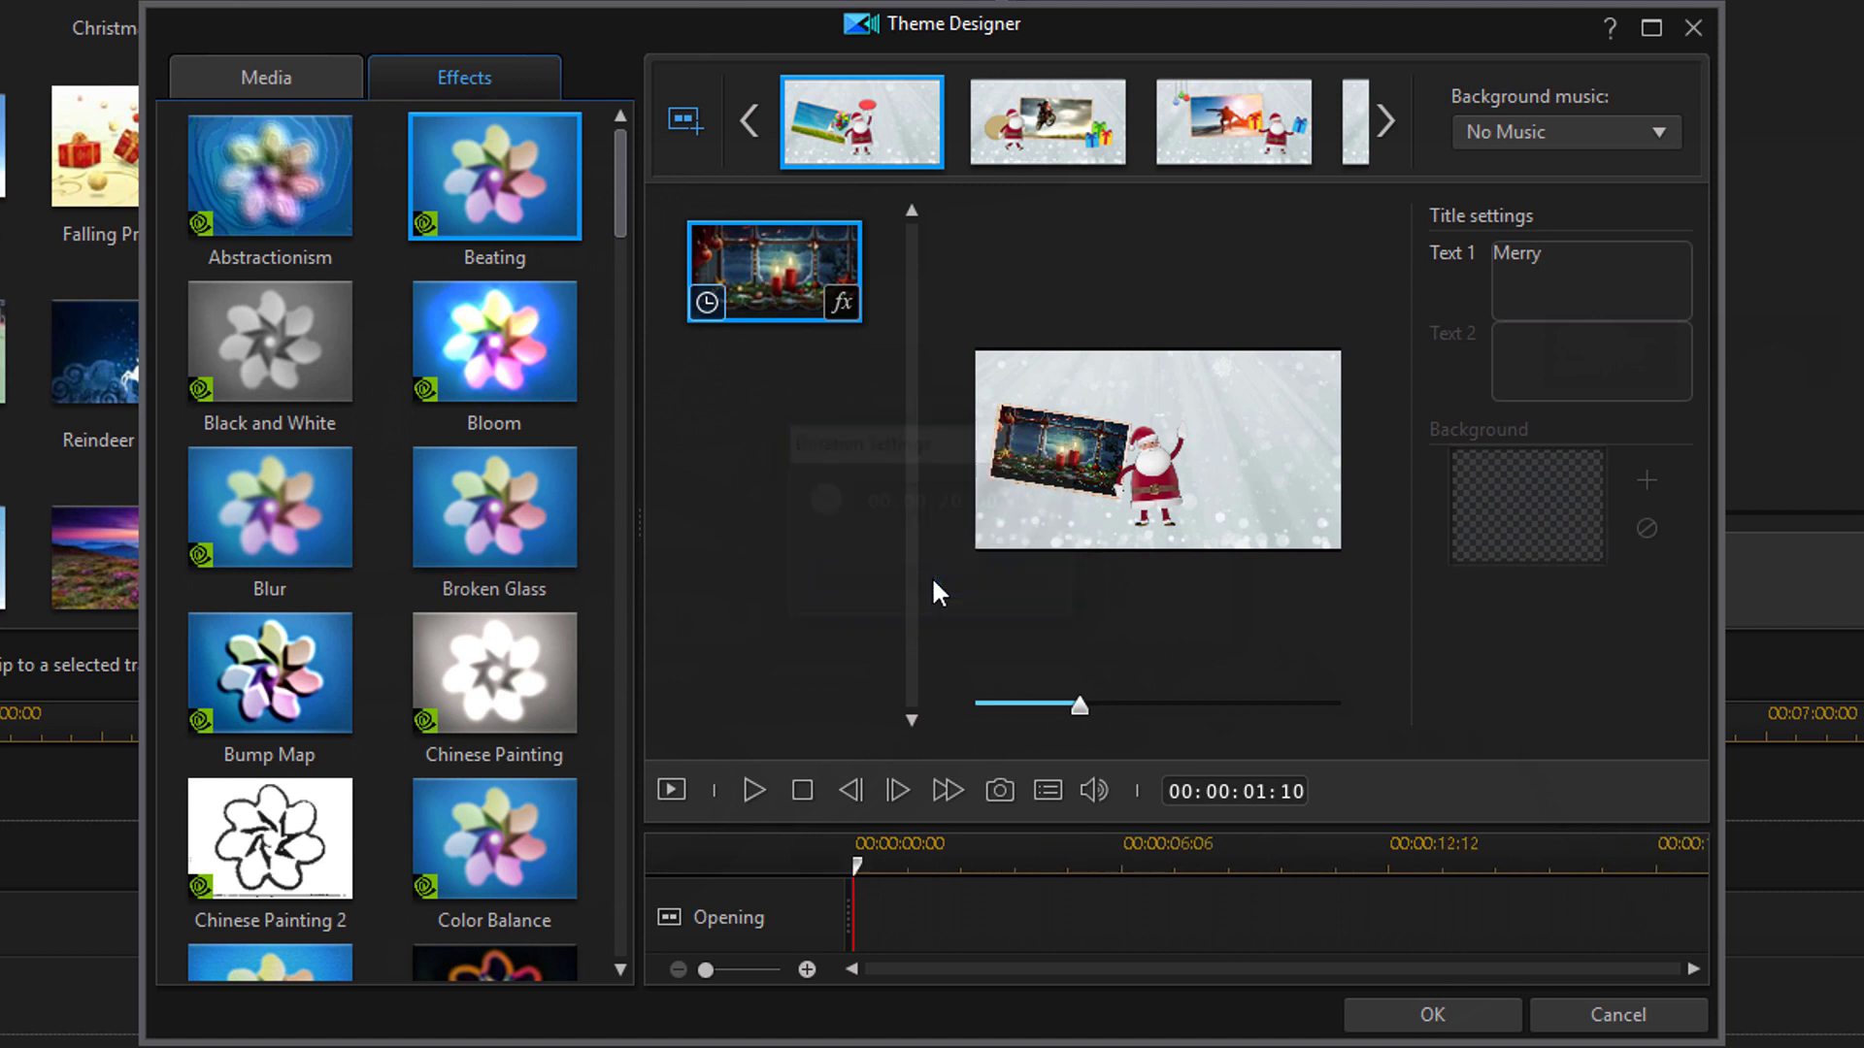
click(841, 301)
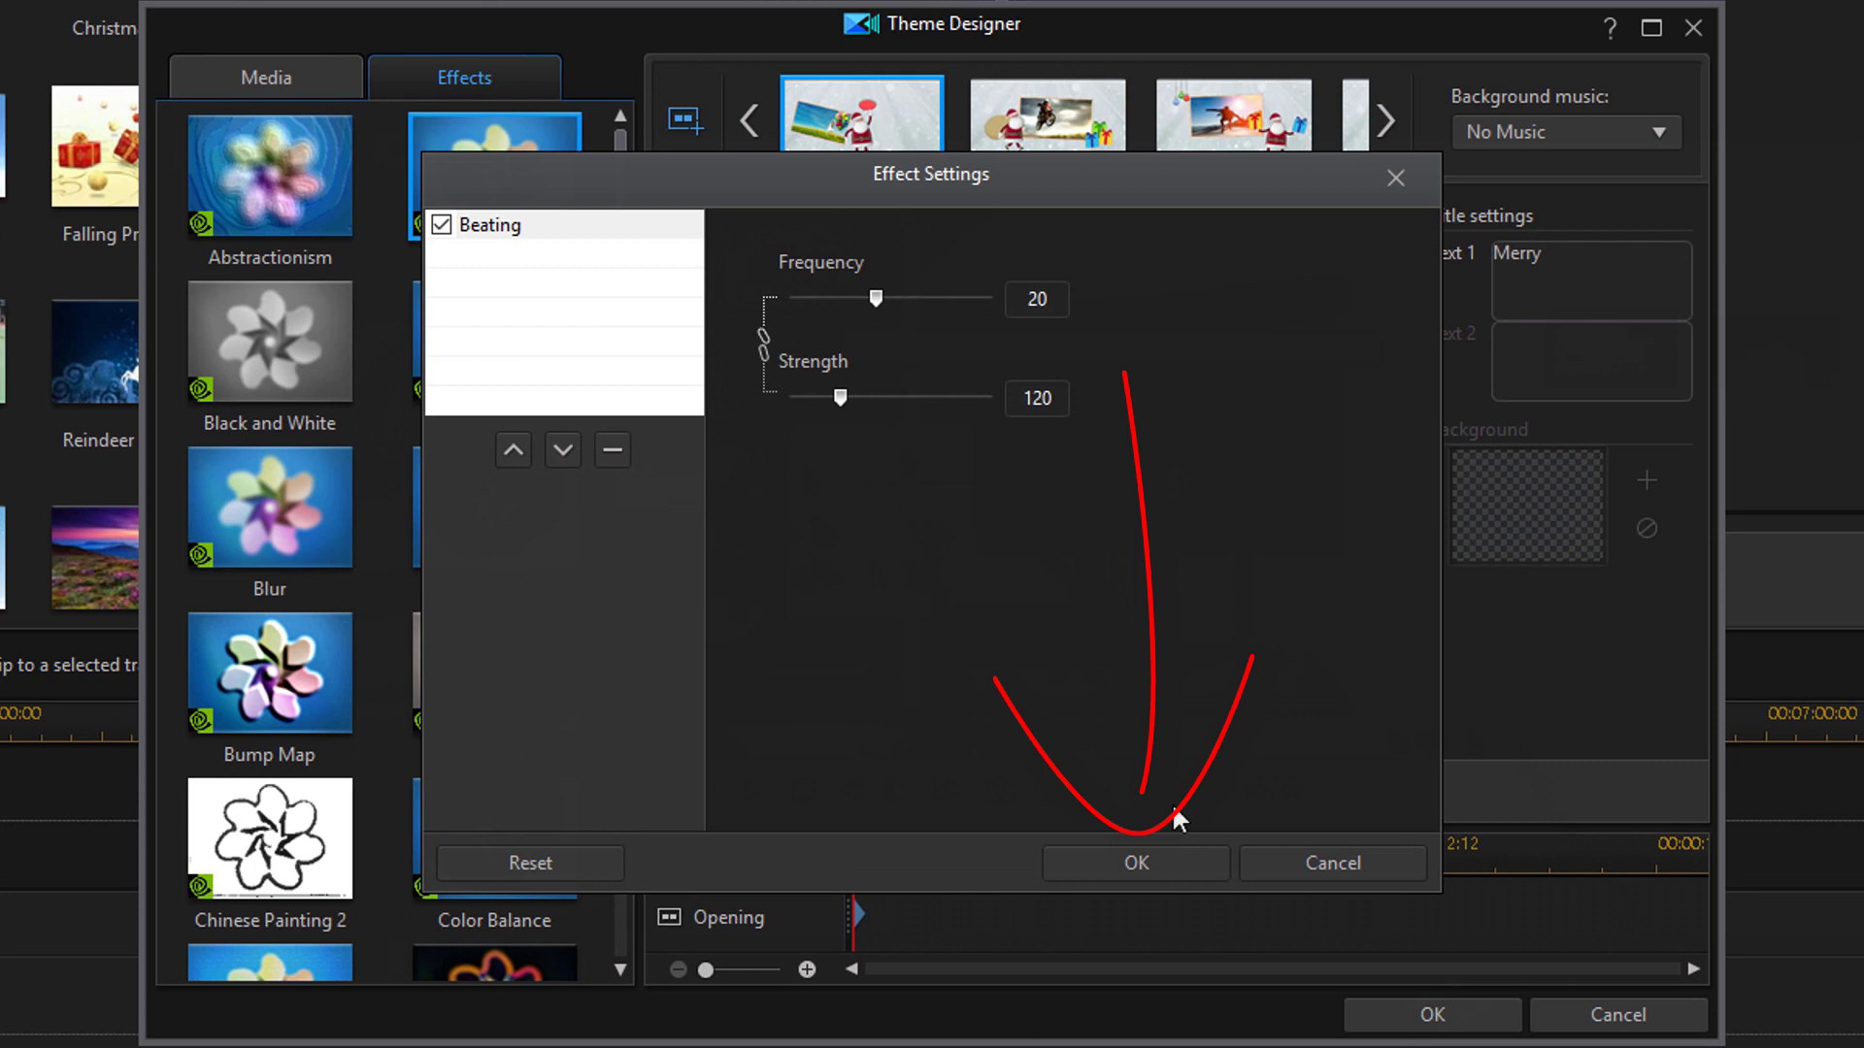
click(1136, 862)
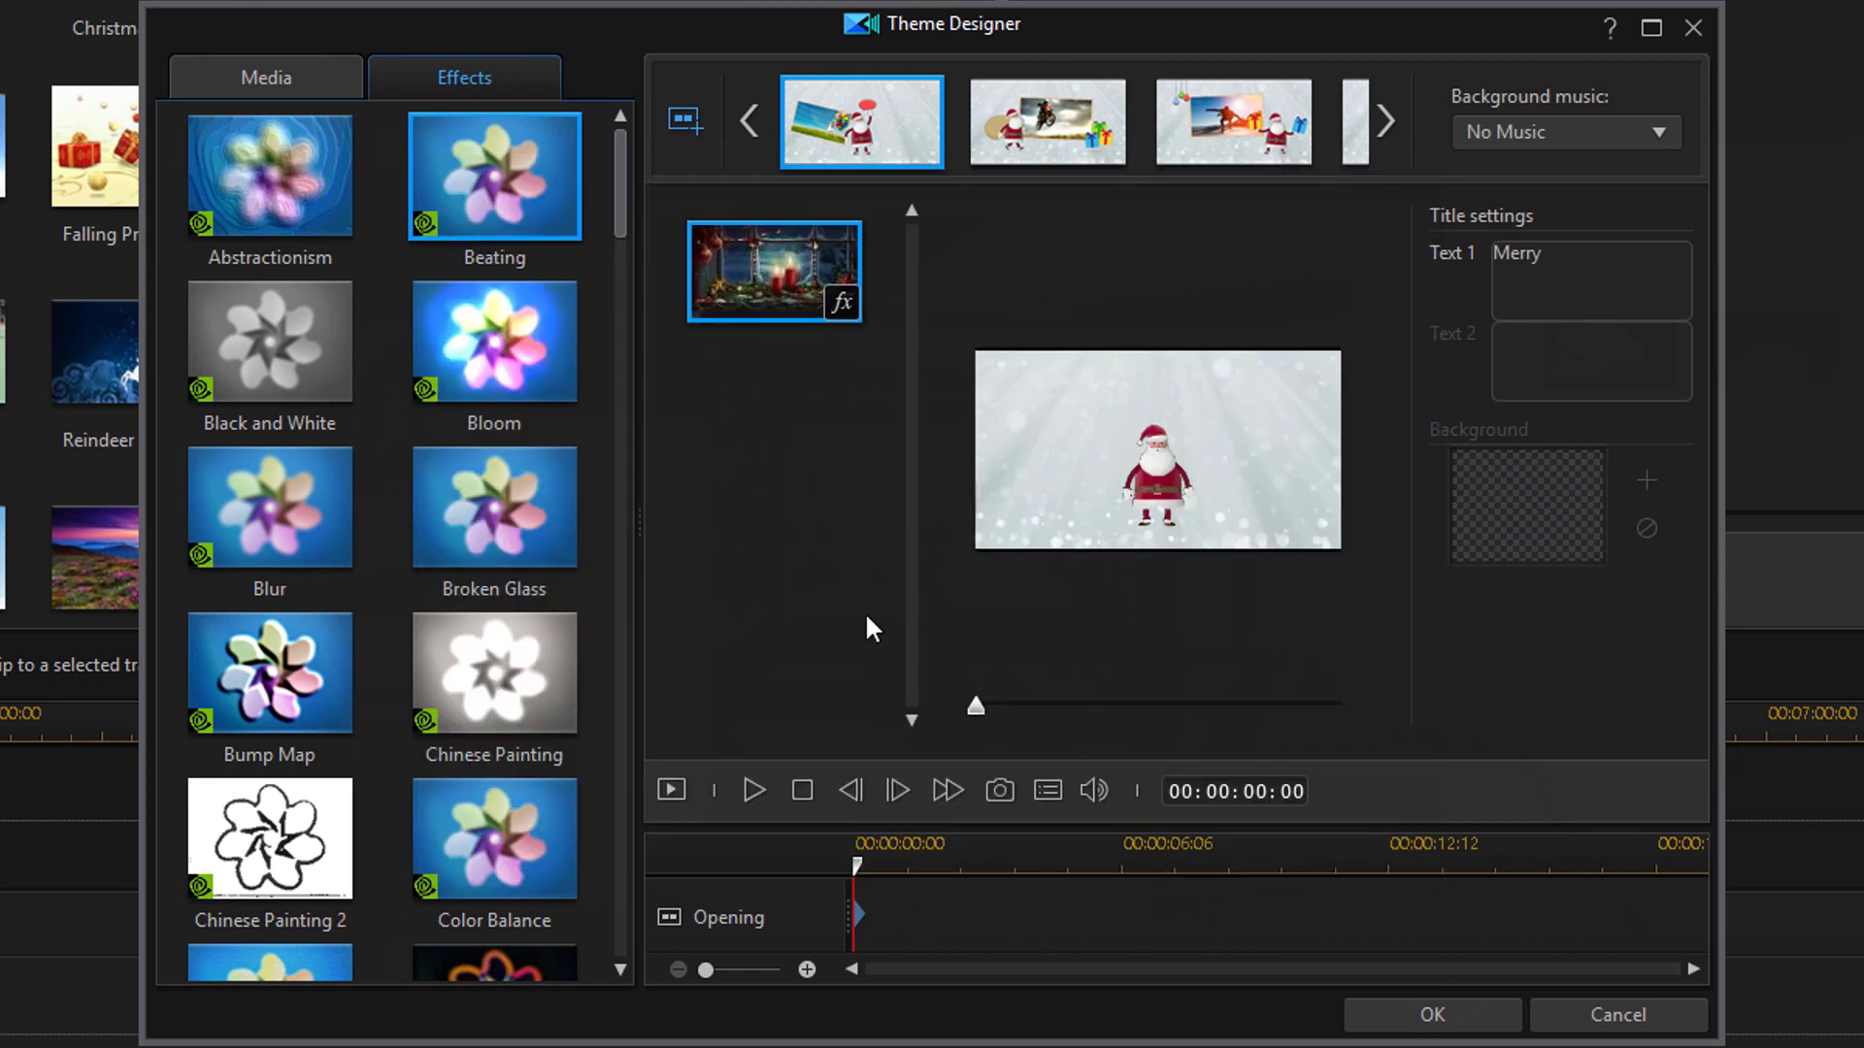
right_click(775, 271)
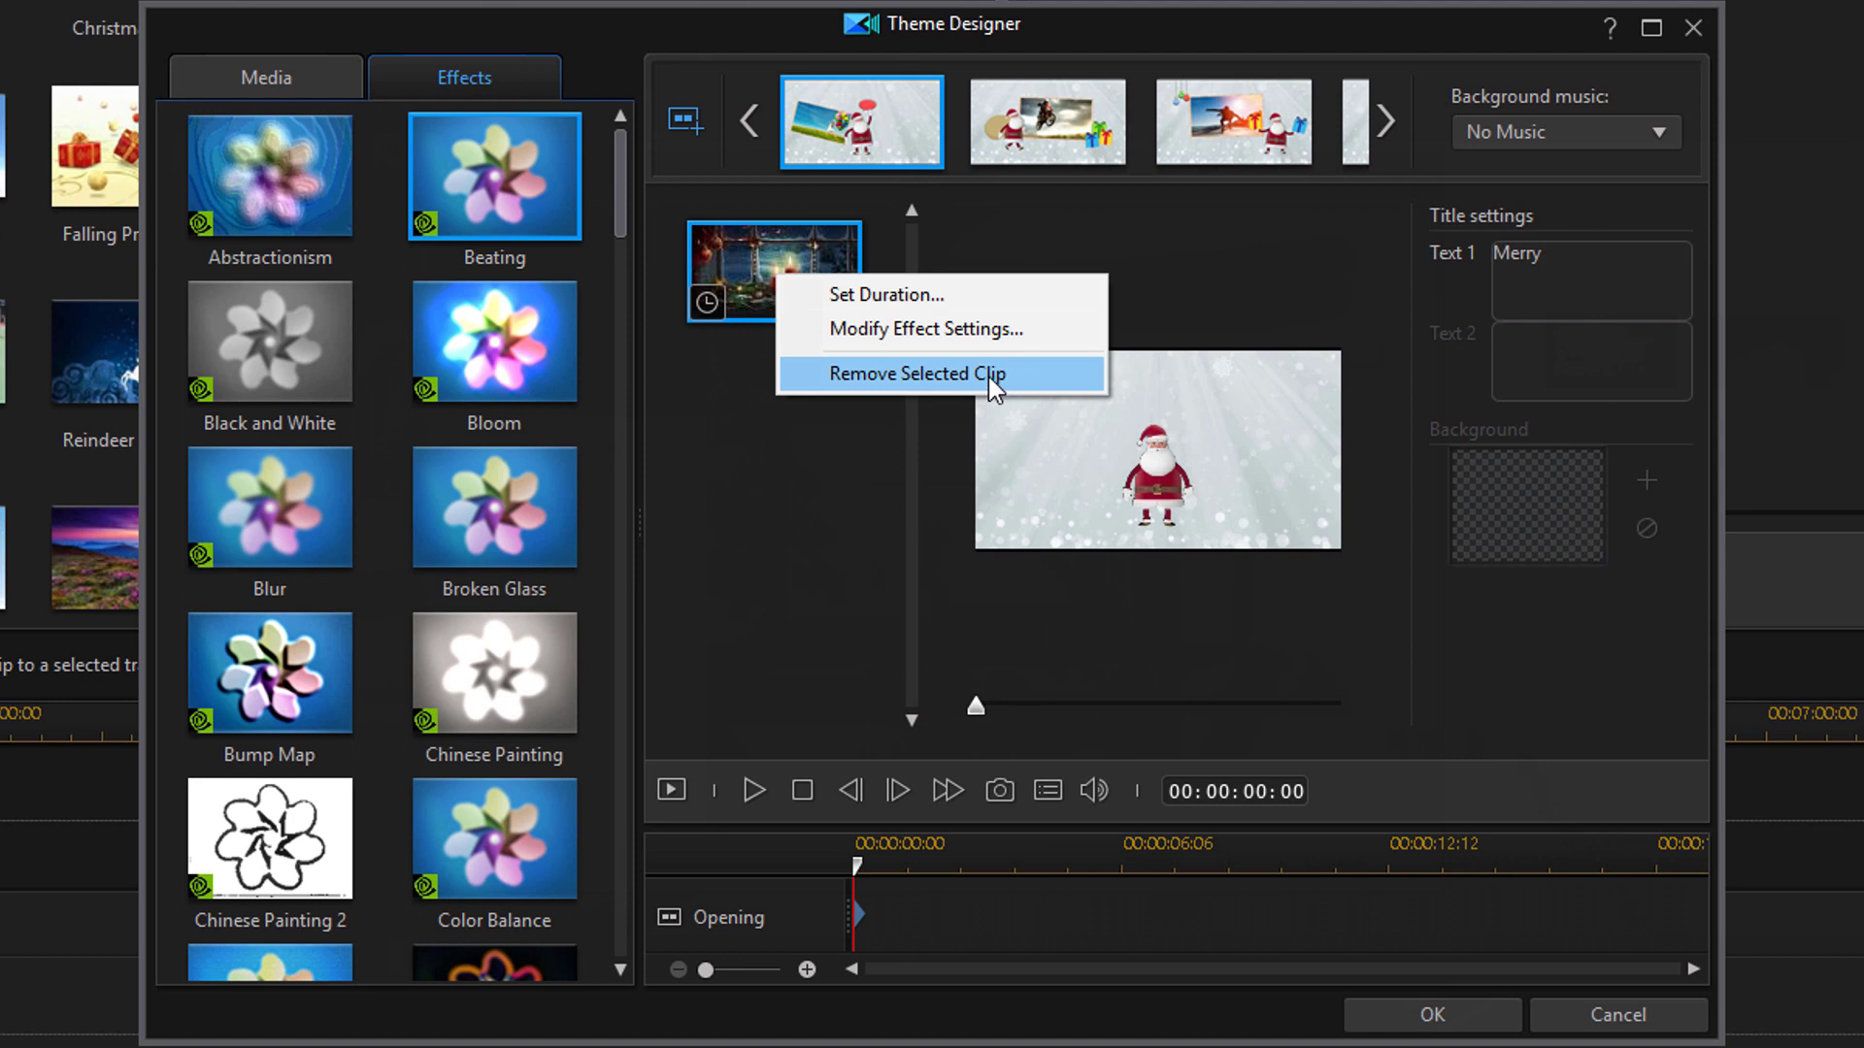
click(823, 454)
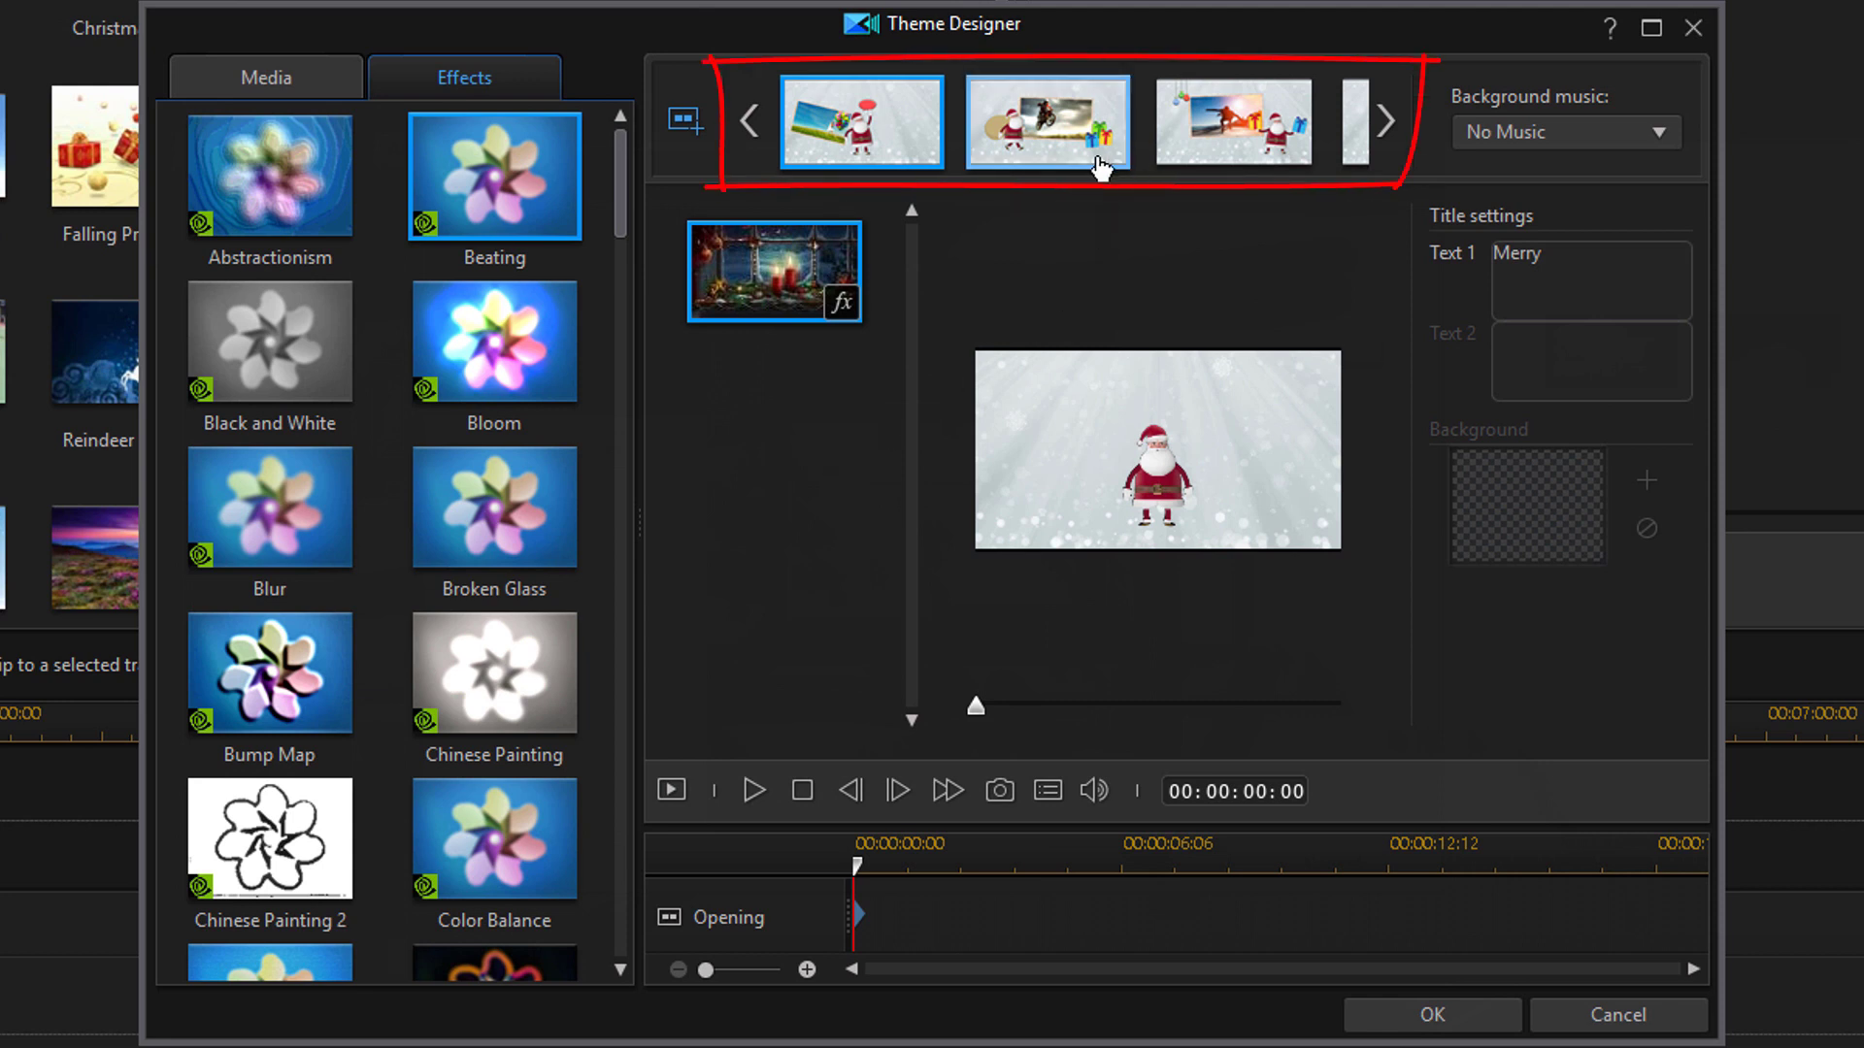
Select the Middle 2 scene and browse the theme's scene strip in both directions
click(1070, 144)
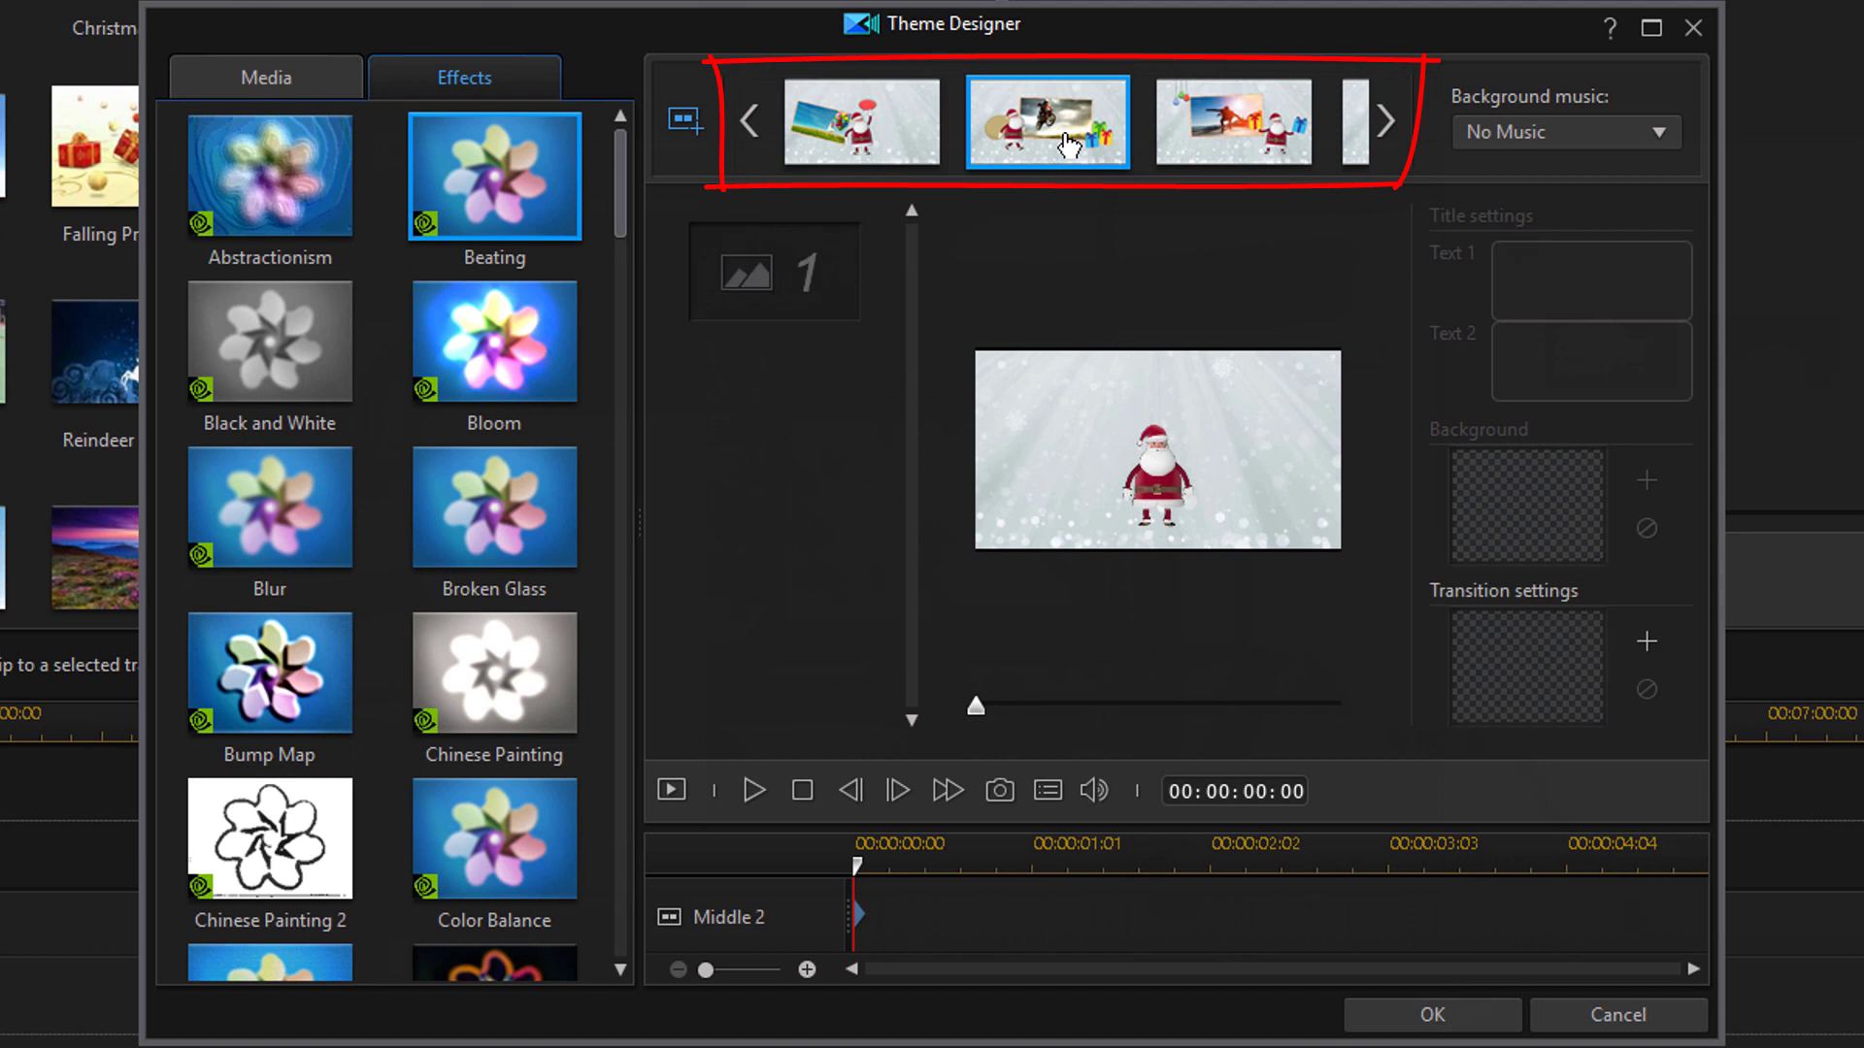
click(1385, 124)
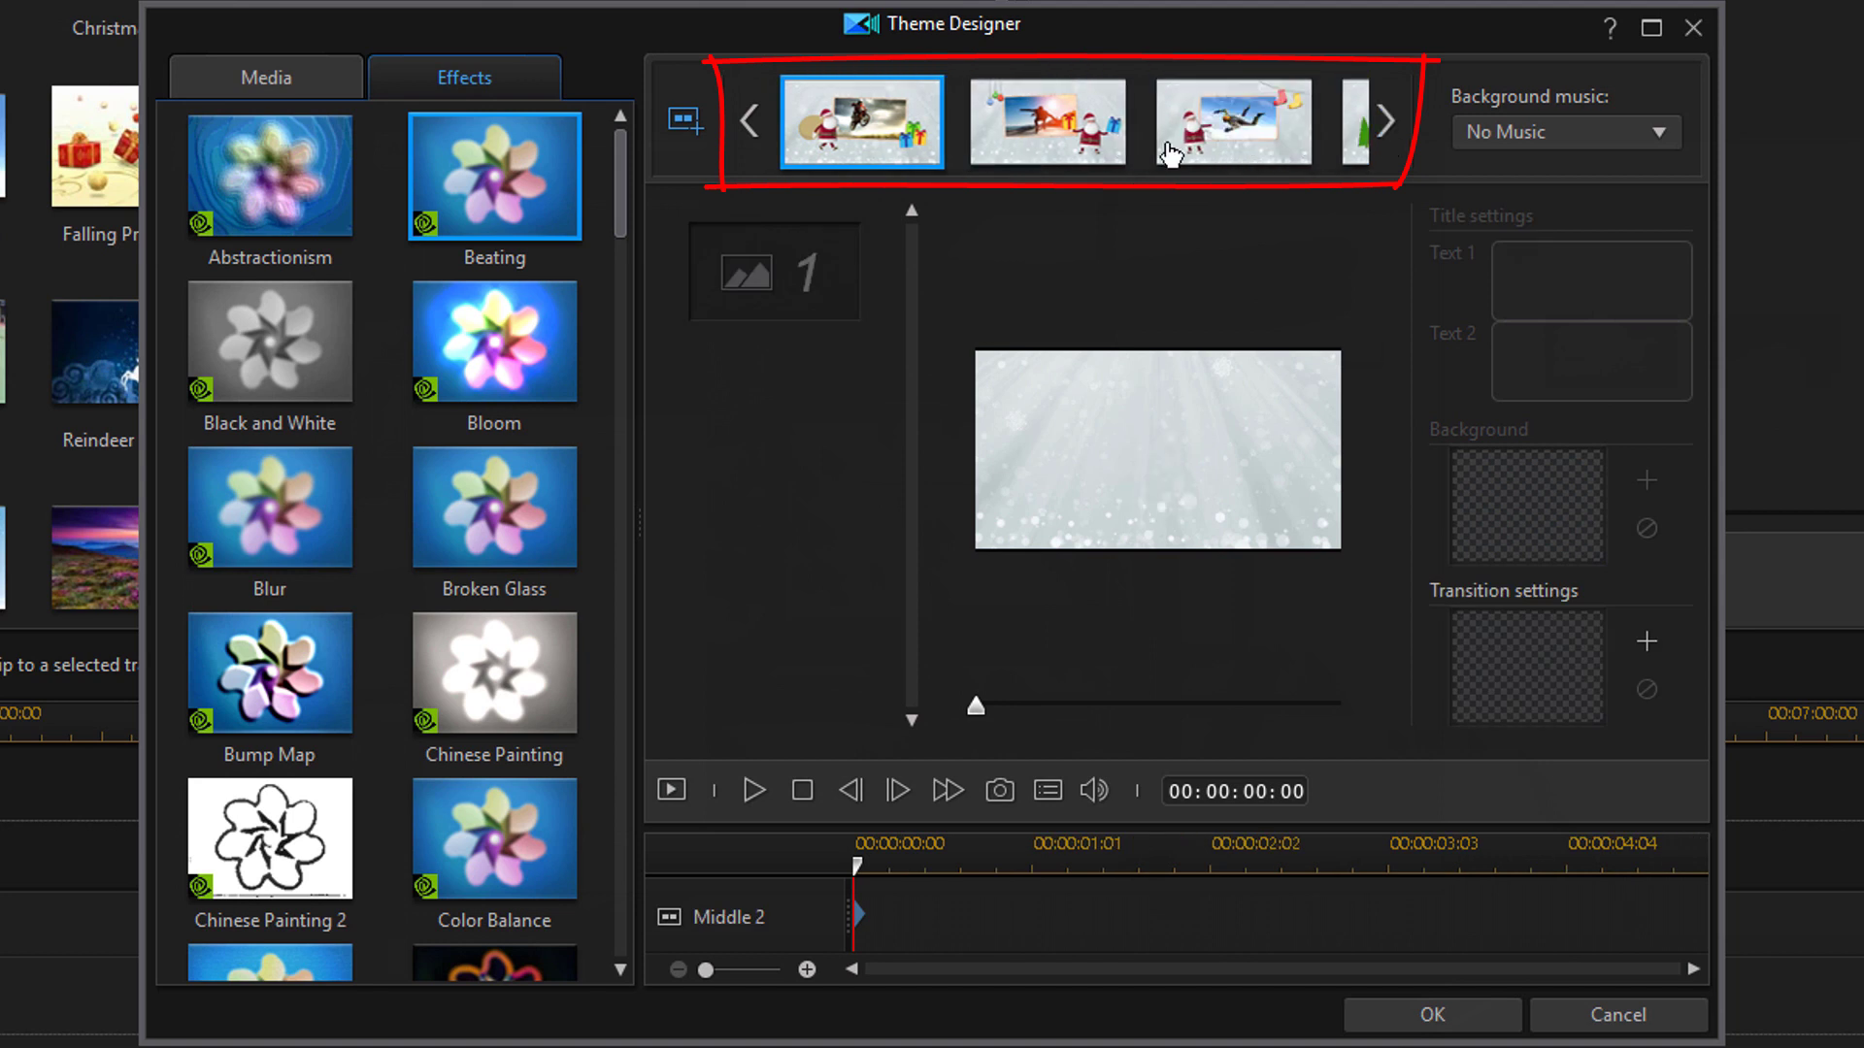
click(748, 121)
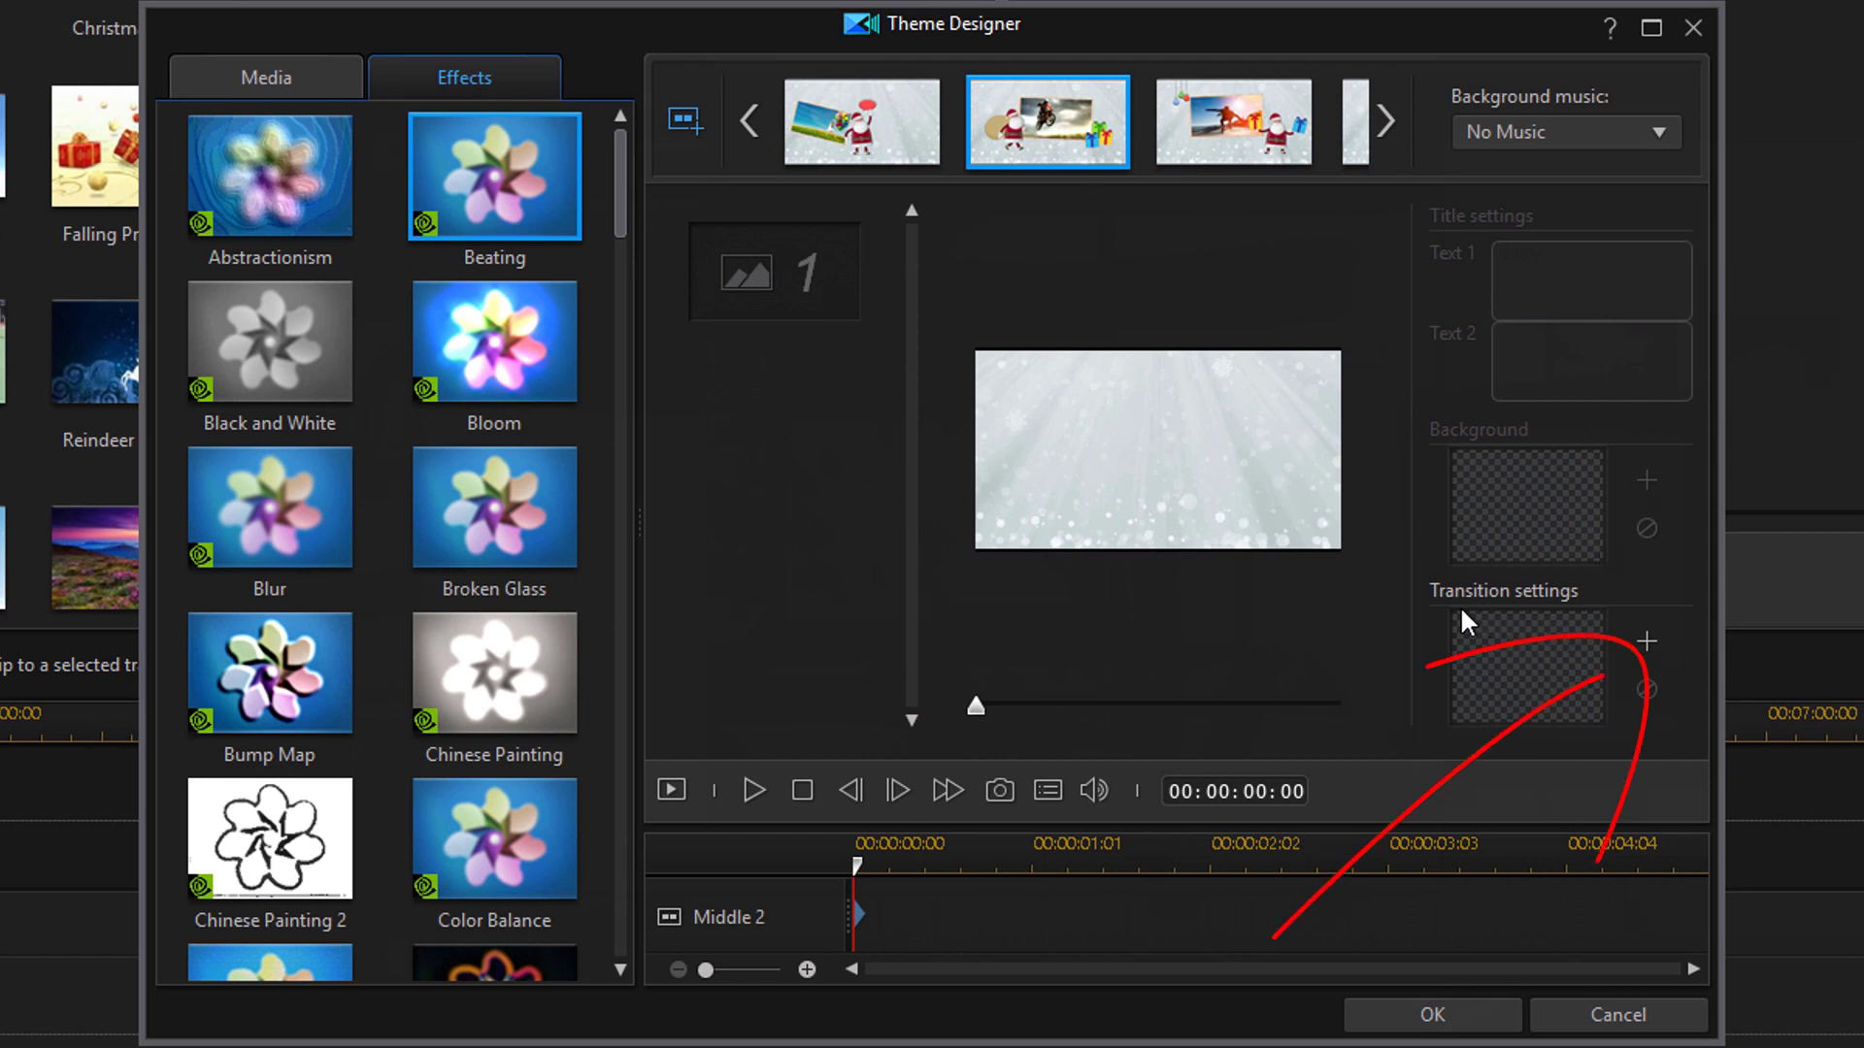
click(1645, 644)
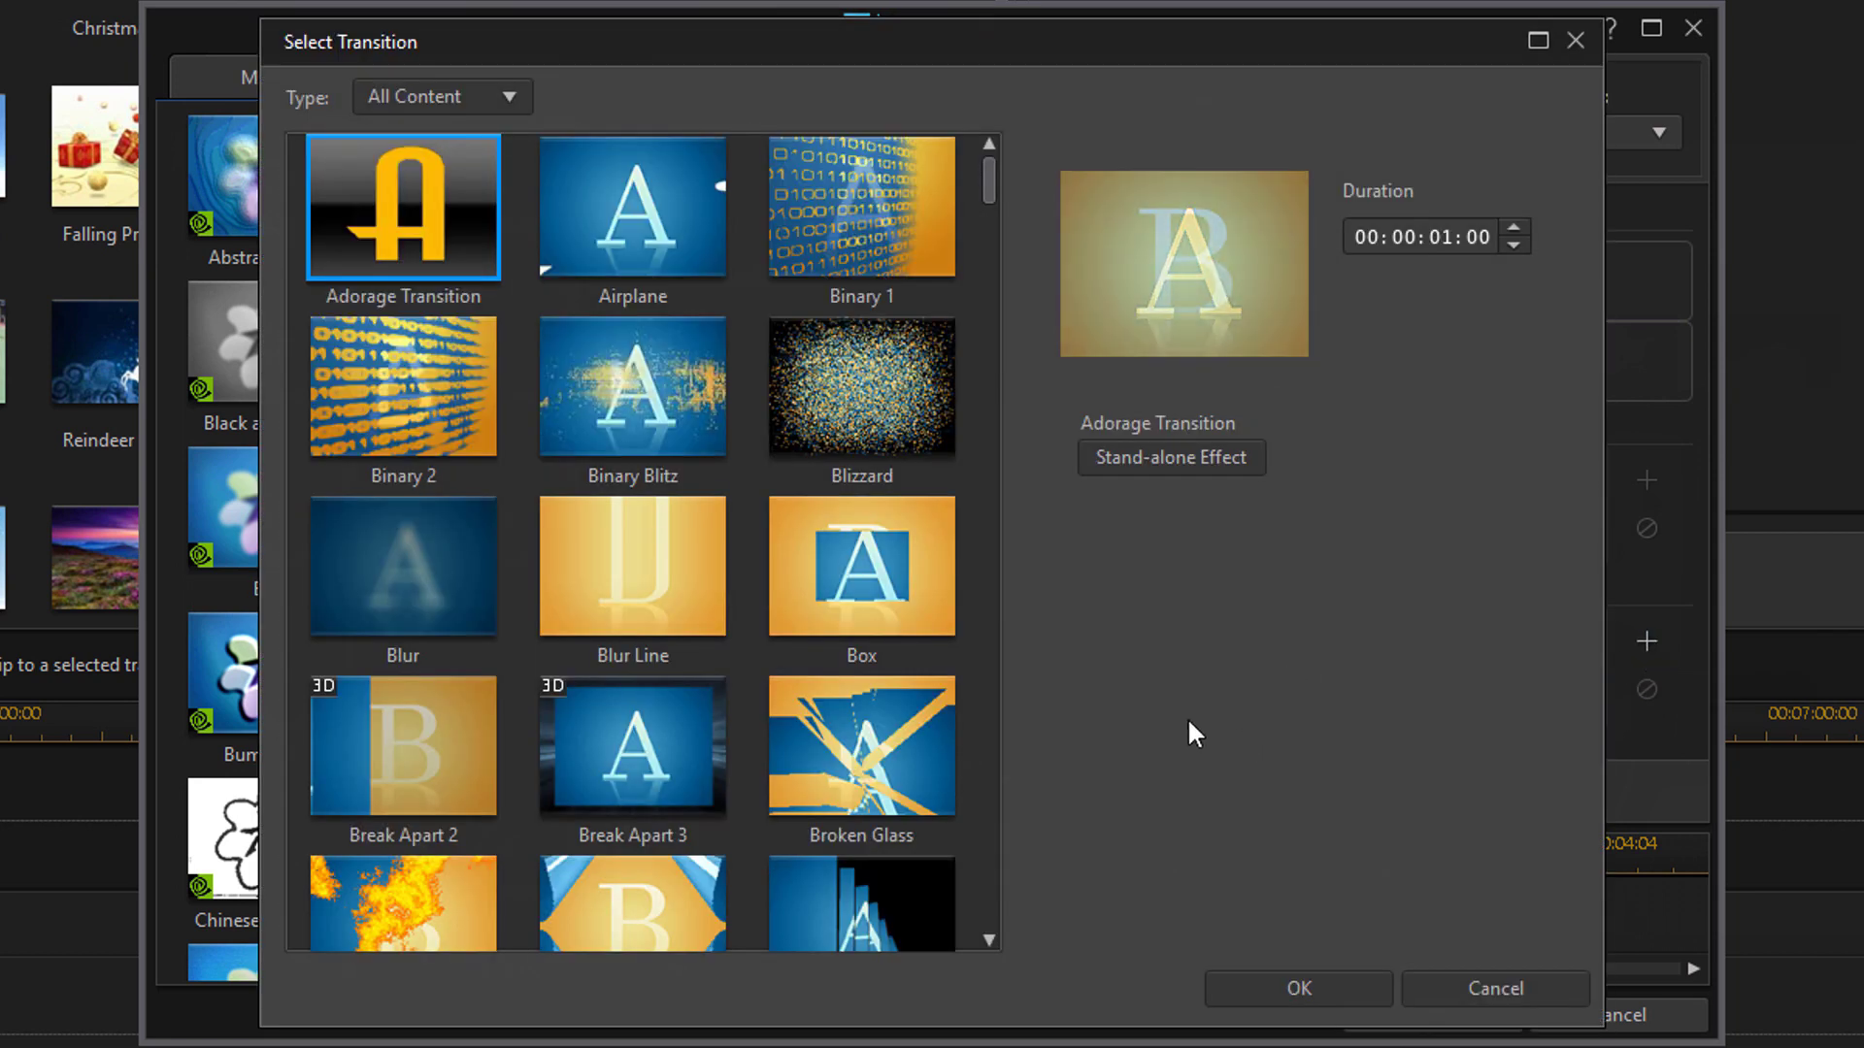
drag(987, 179, 971, 126)
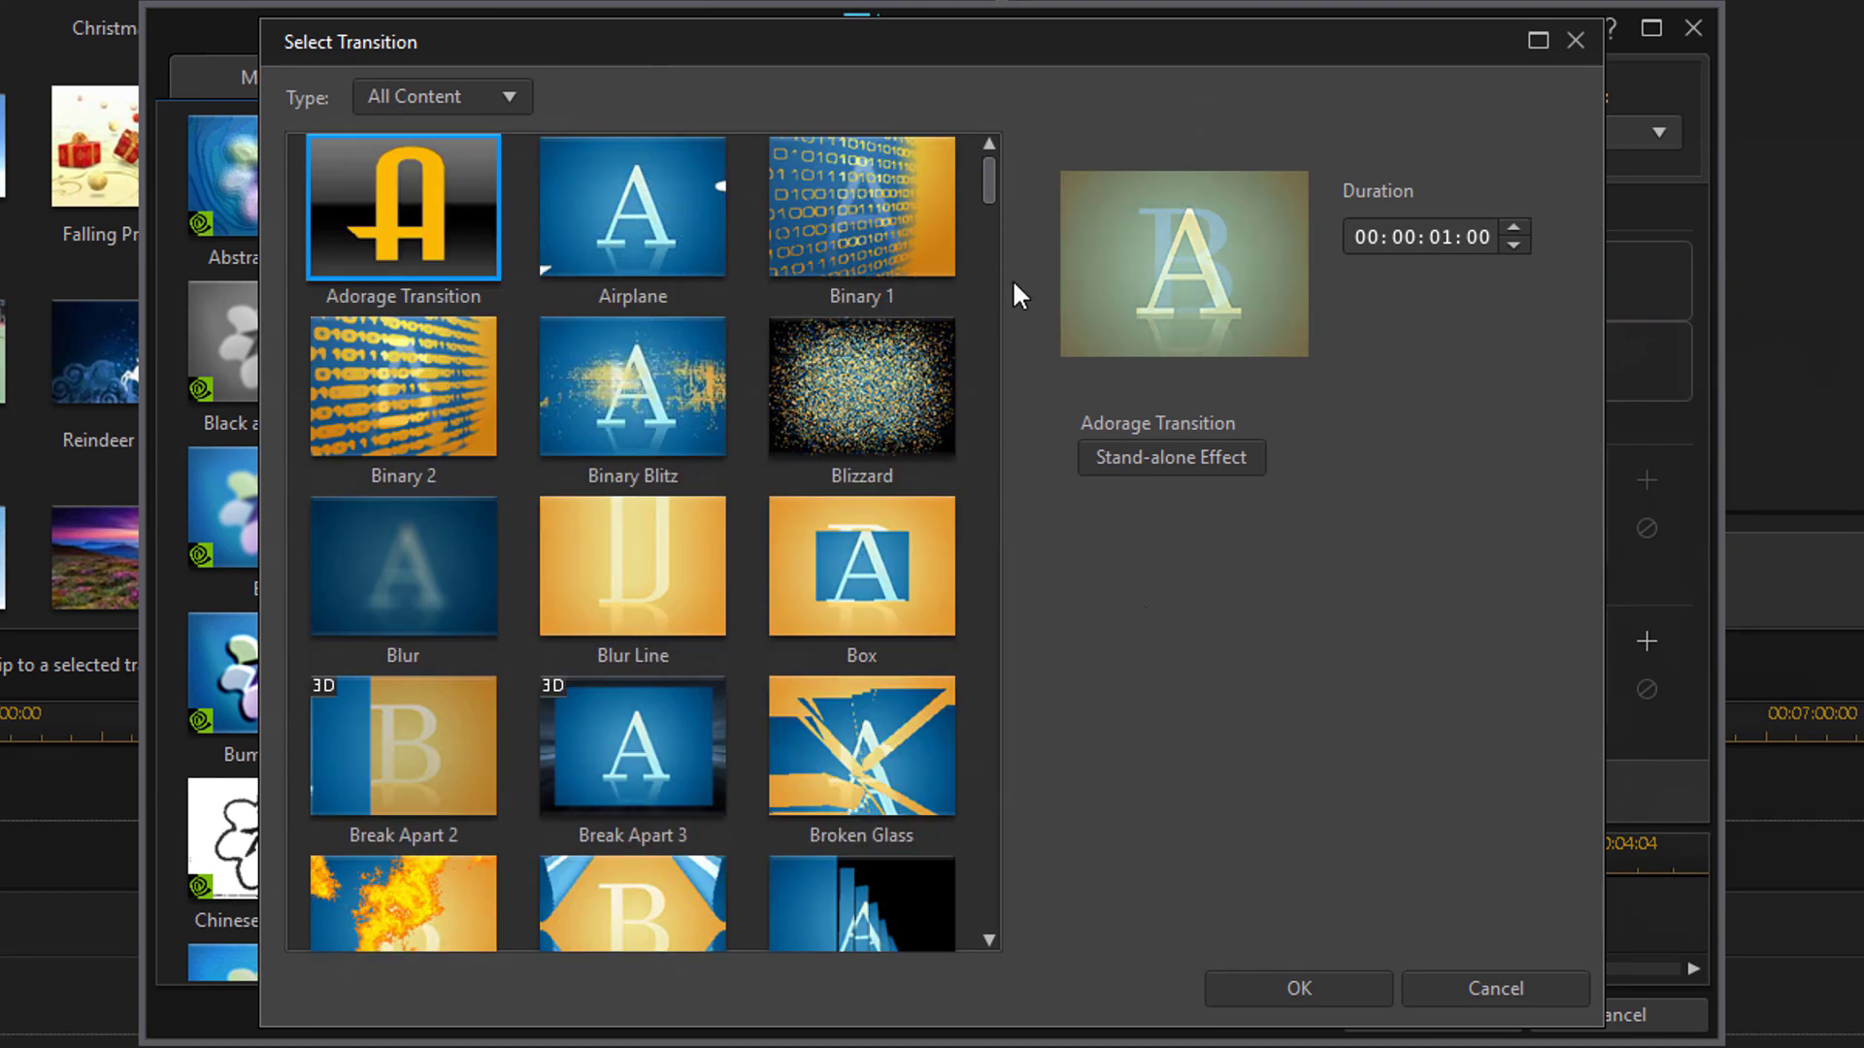
click(1467, 992)
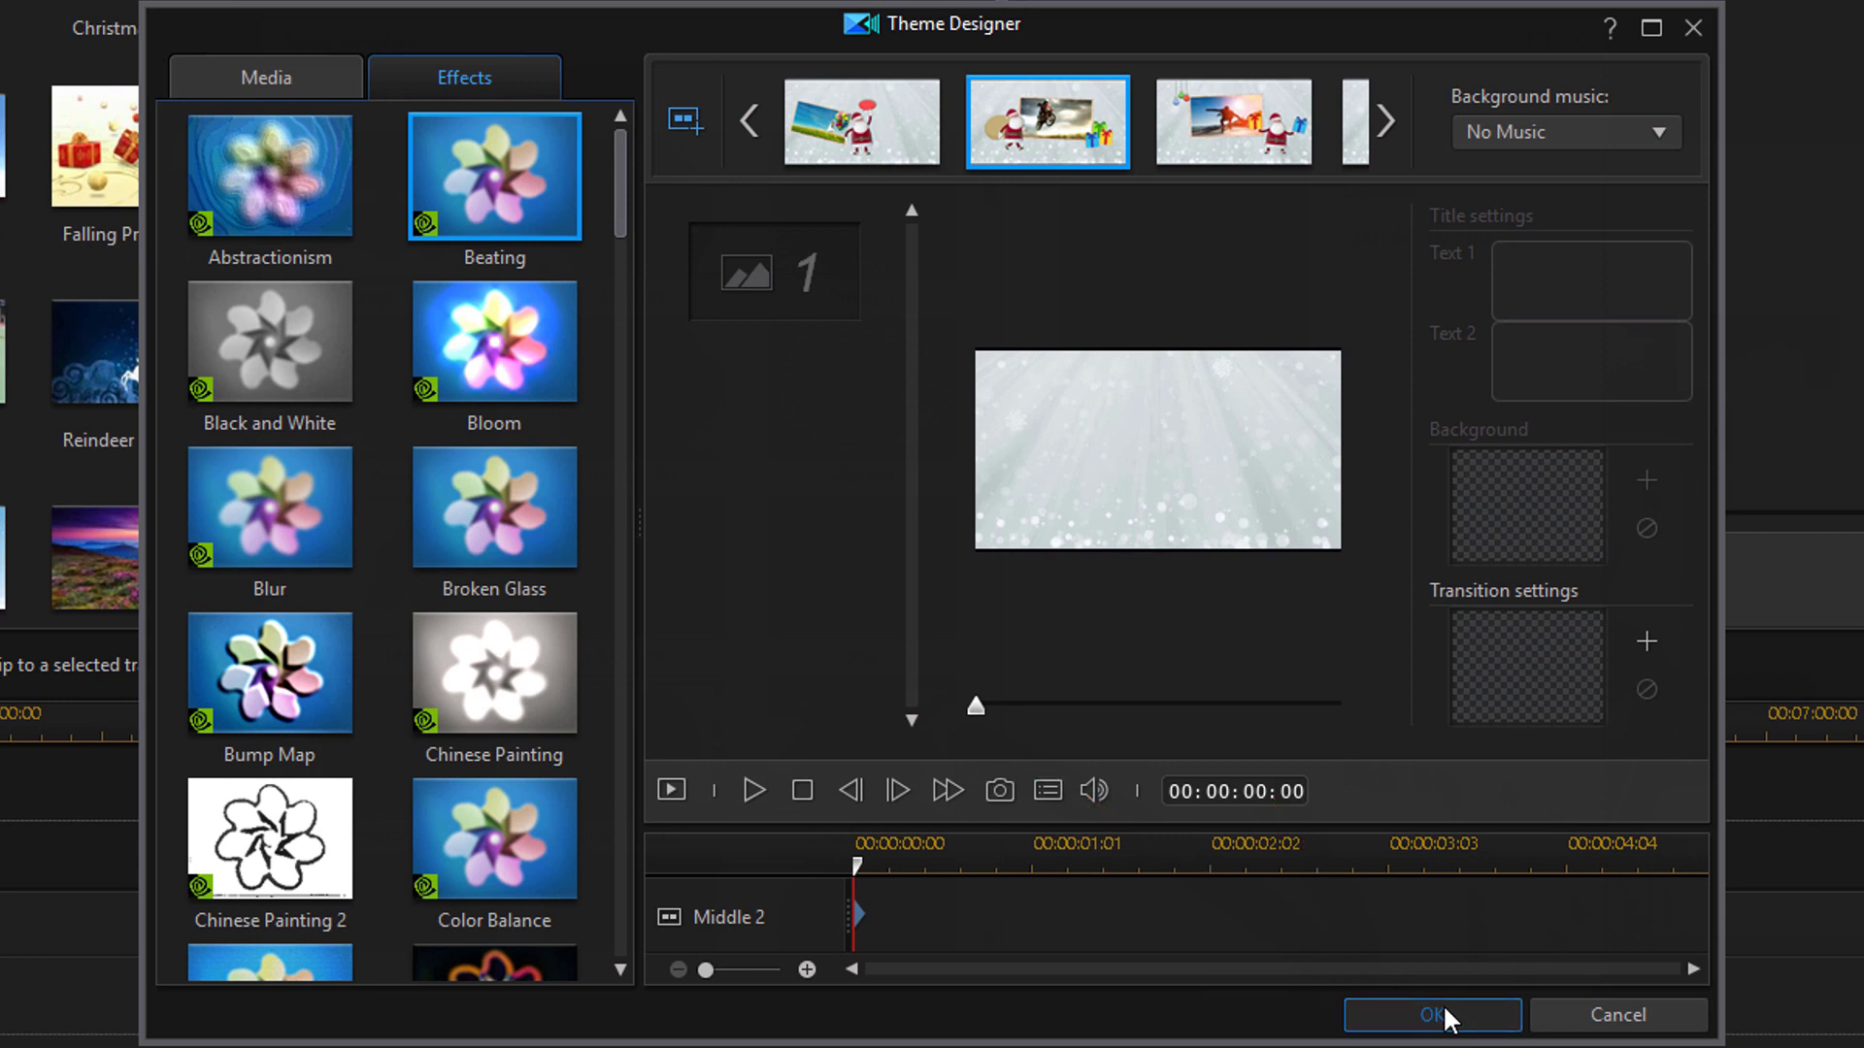
click(1445, 1015)
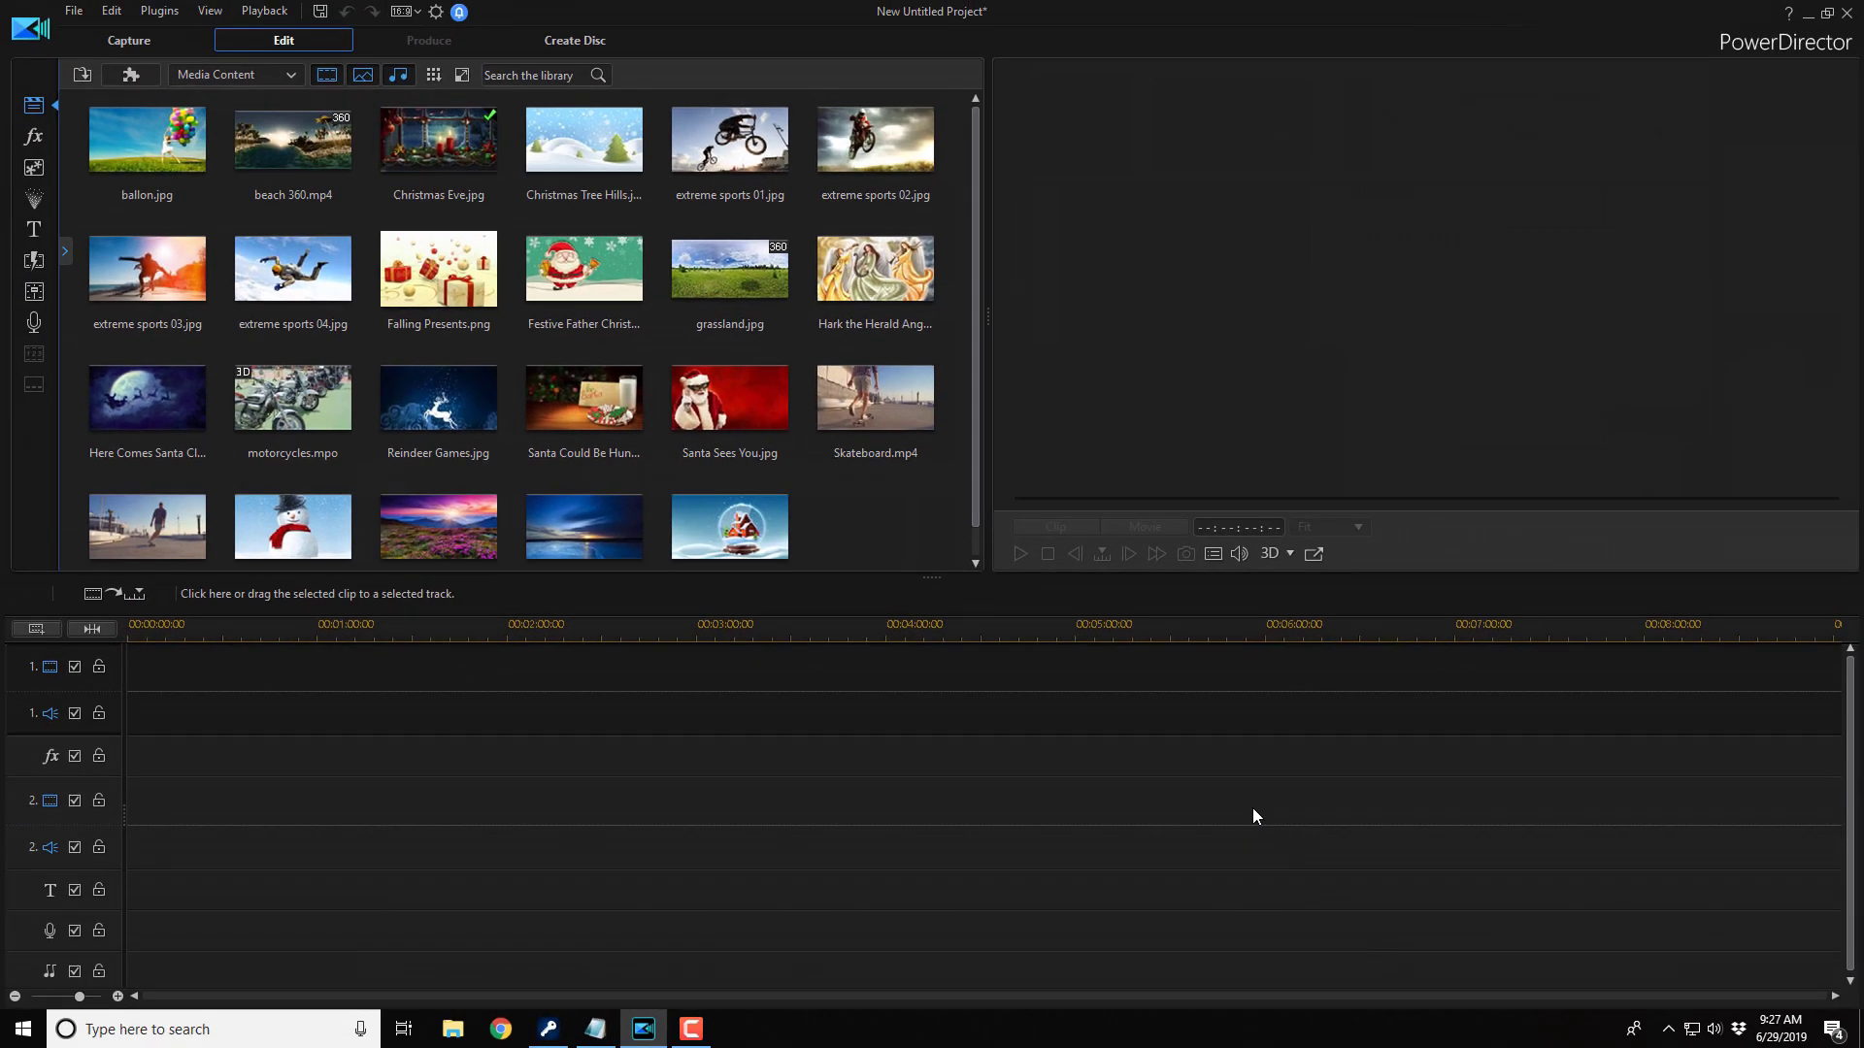